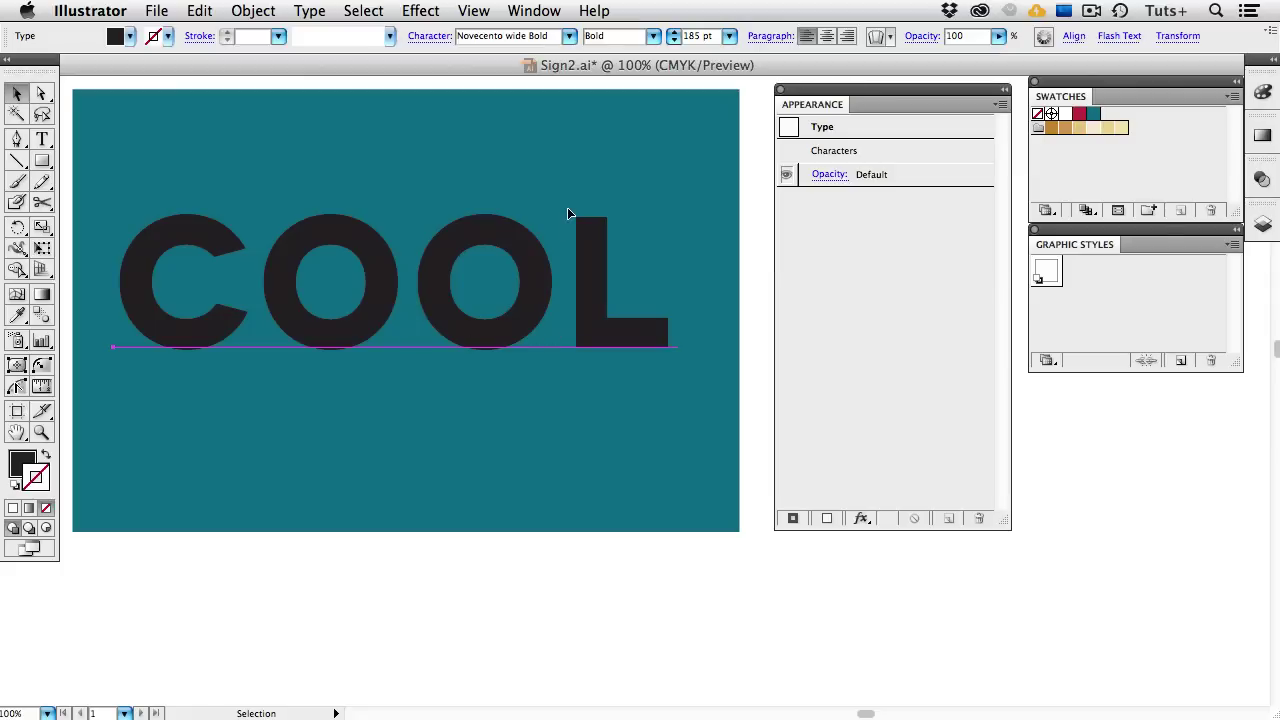
# - Try 75 tracking on COOL, return it to 25, and close the Character panel
pyautogui.click(436, 37)
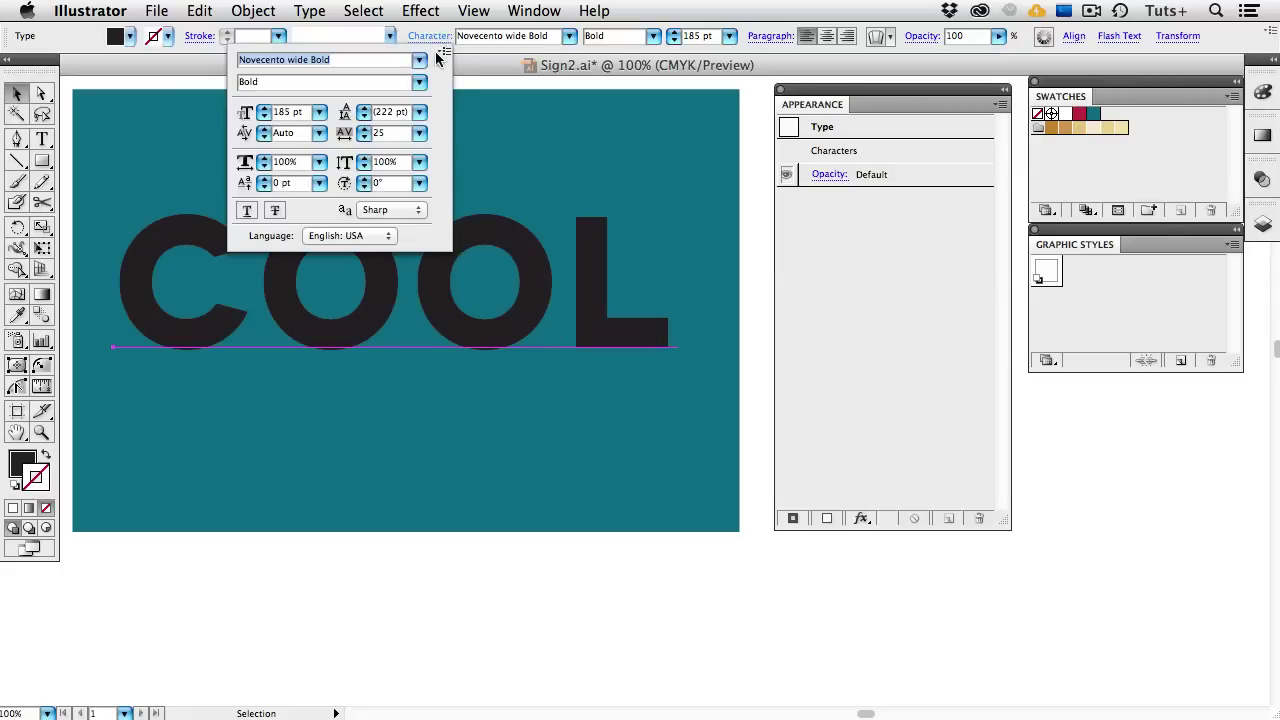
pyautogui.click(420, 133)
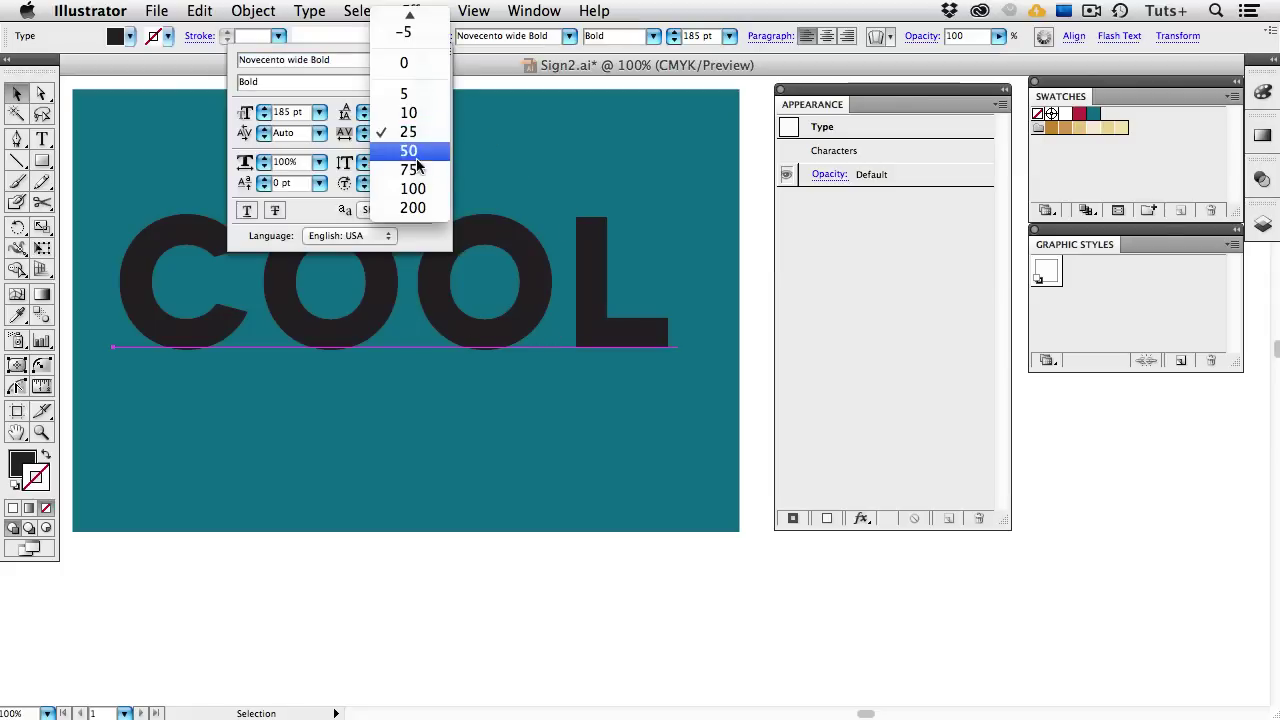
pyautogui.click(412, 170)
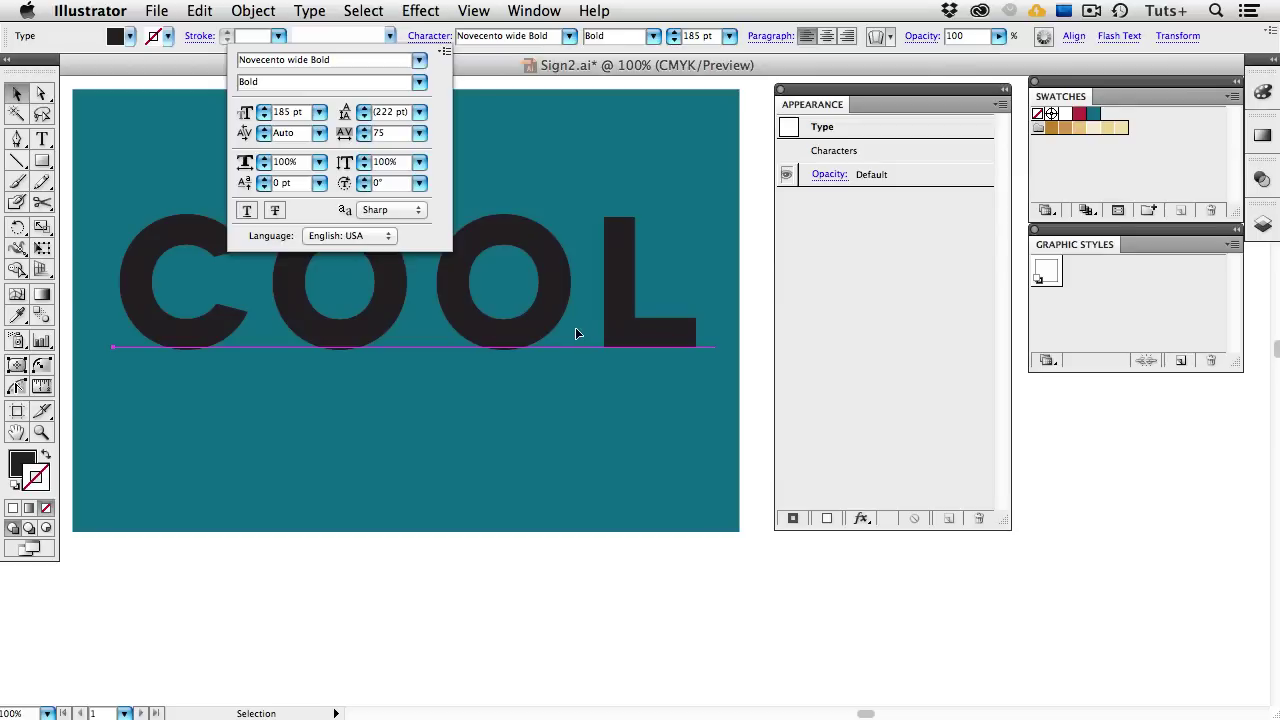
pyautogui.click(420, 133)
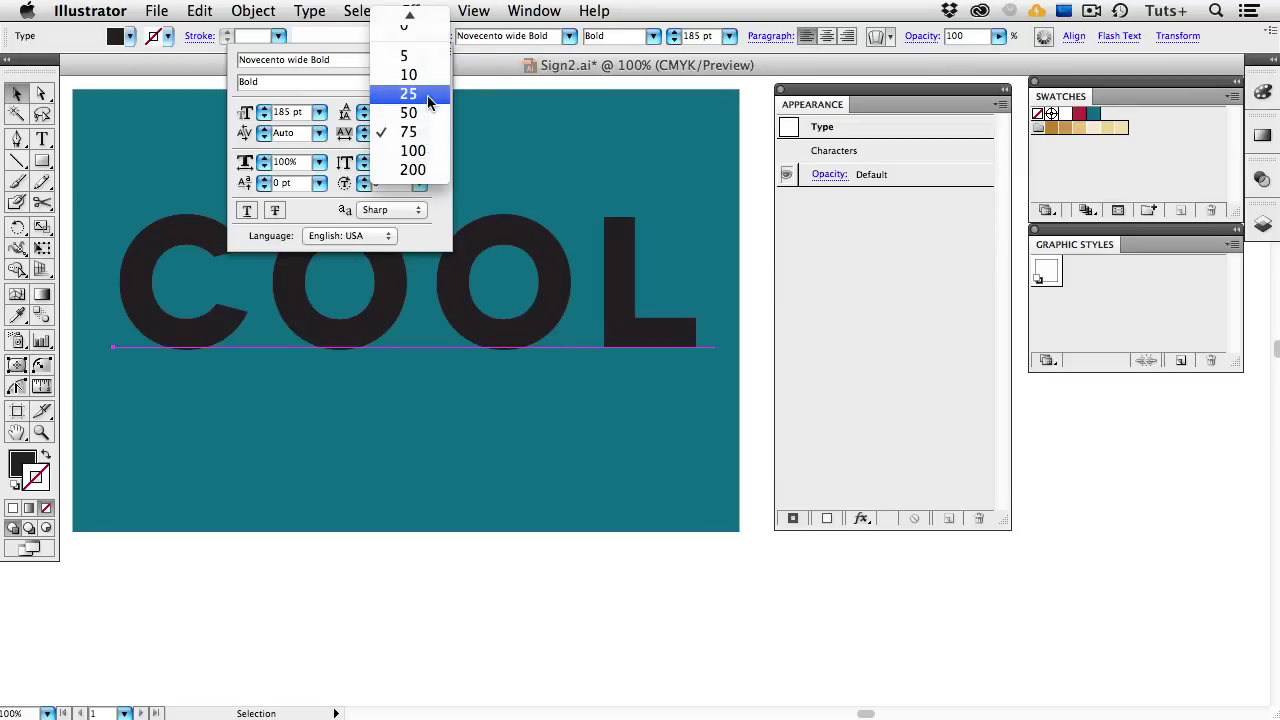
pyautogui.click(428, 96)
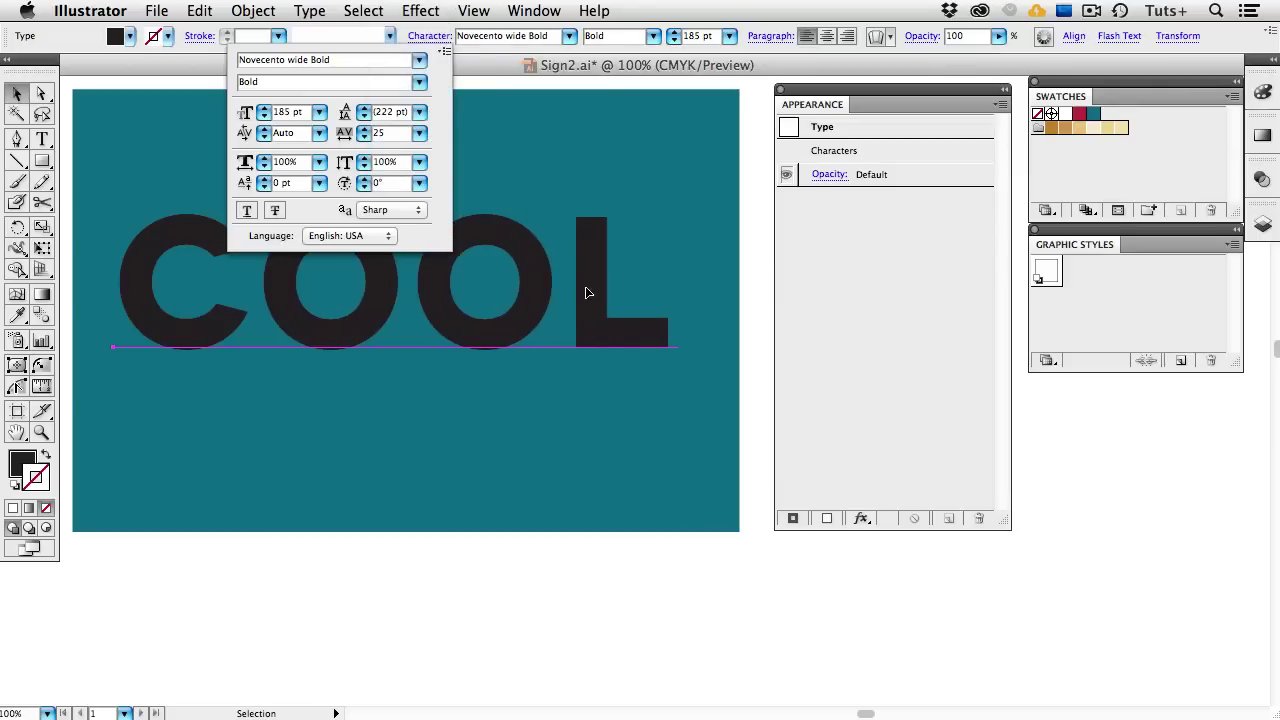
pyautogui.click(542, 332)
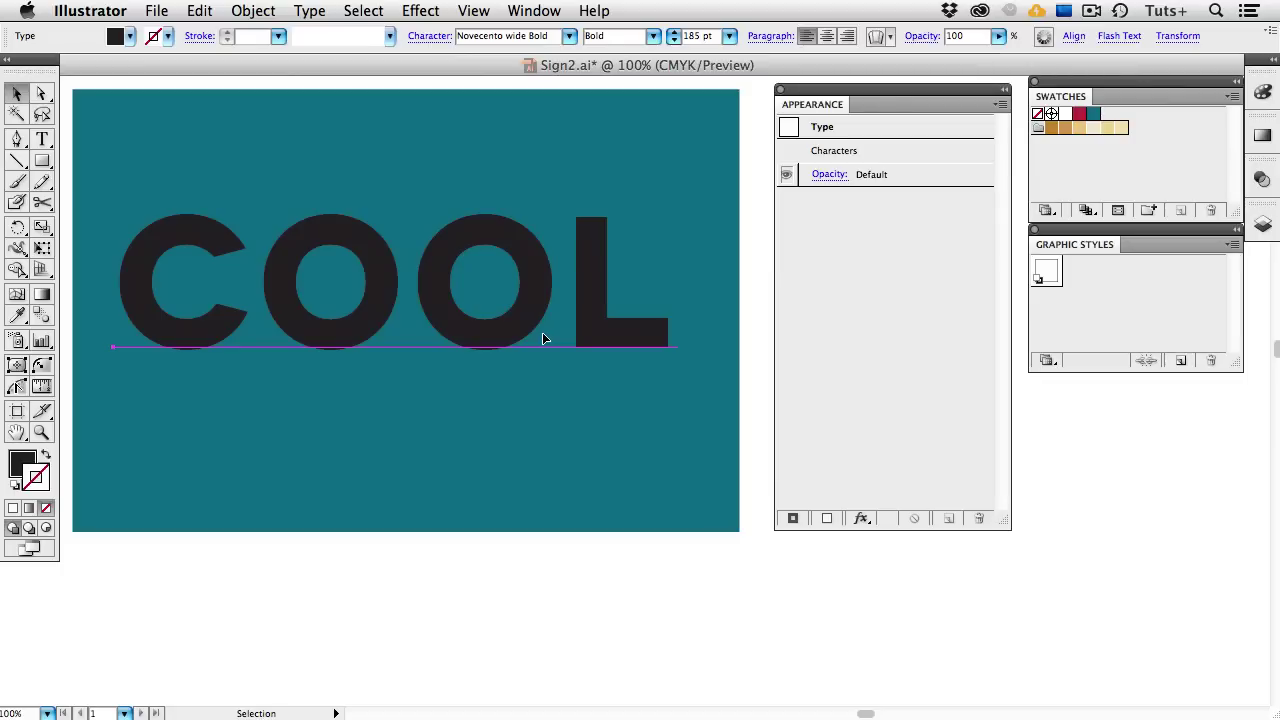
pyautogui.click(428, 12)
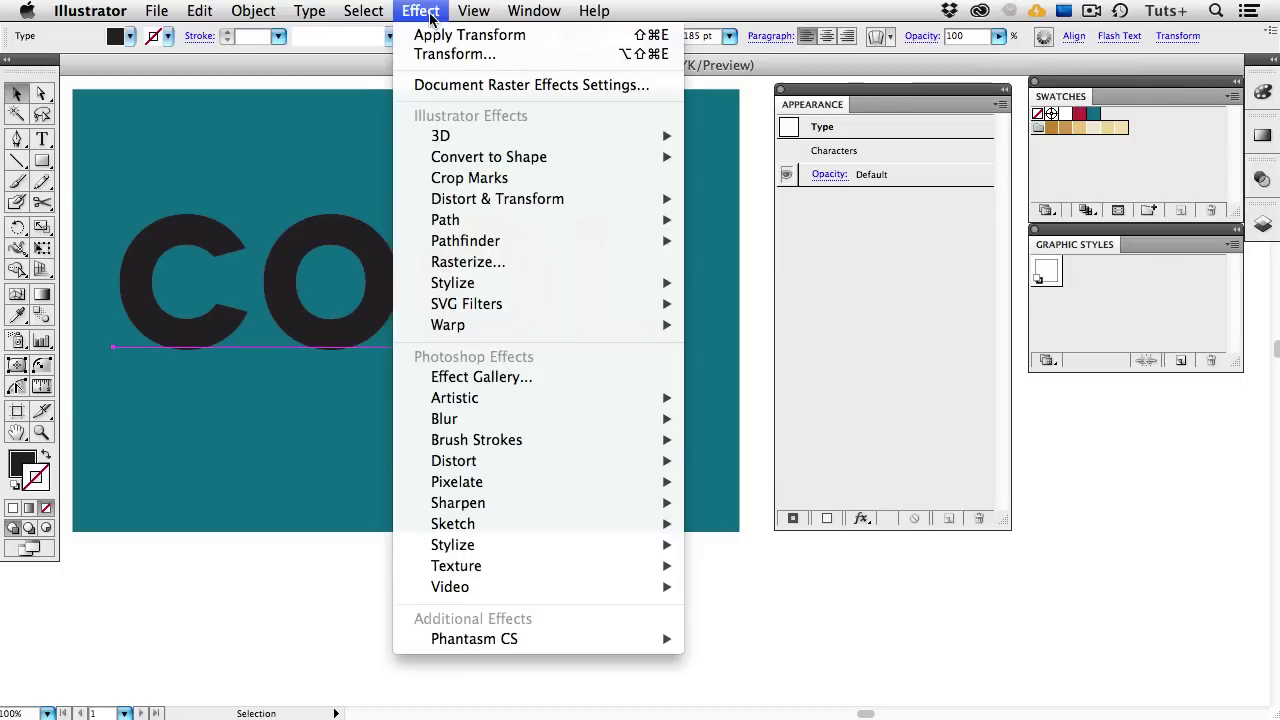
pyautogui.click(428, 85)
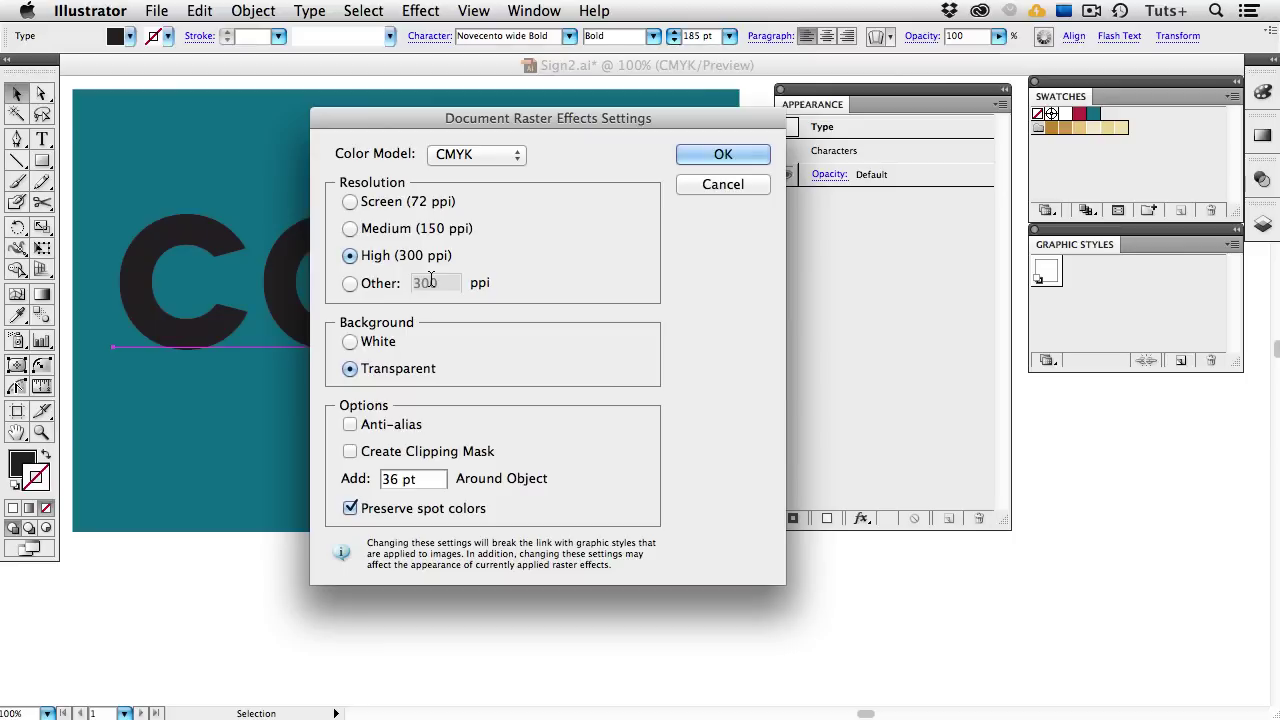
pyautogui.click(700, 160)
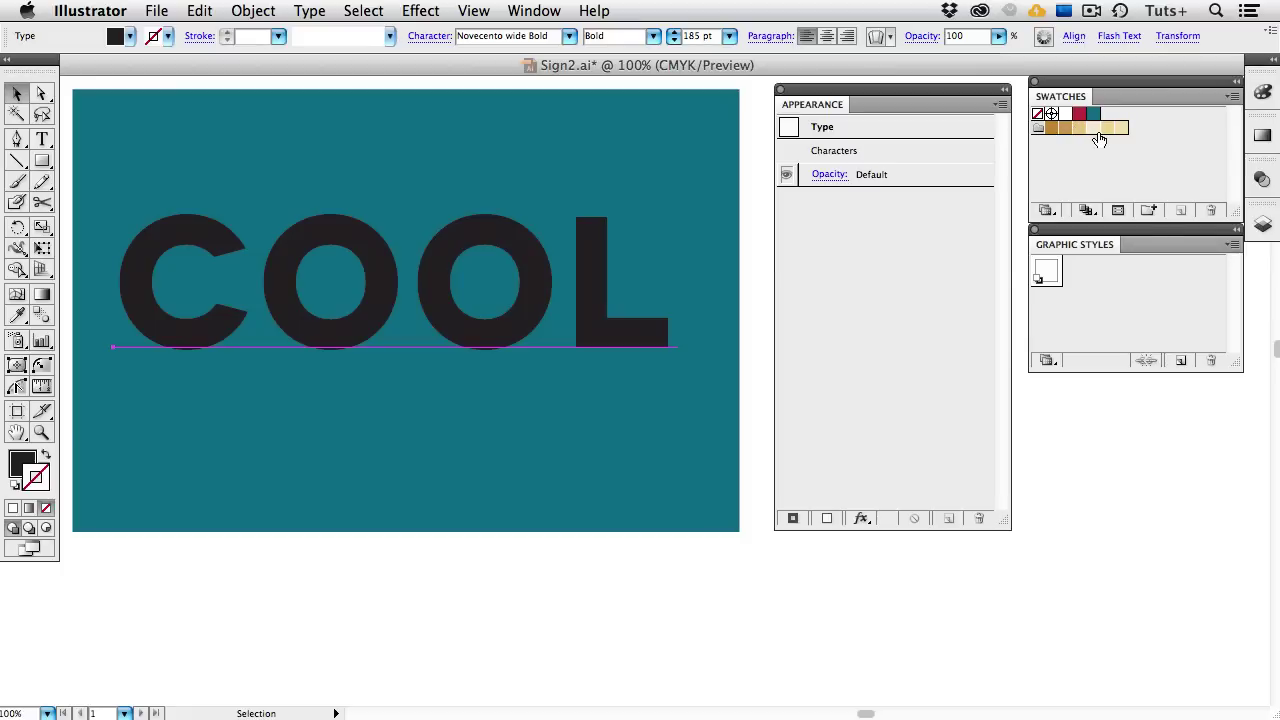
pyautogui.click(1048, 210)
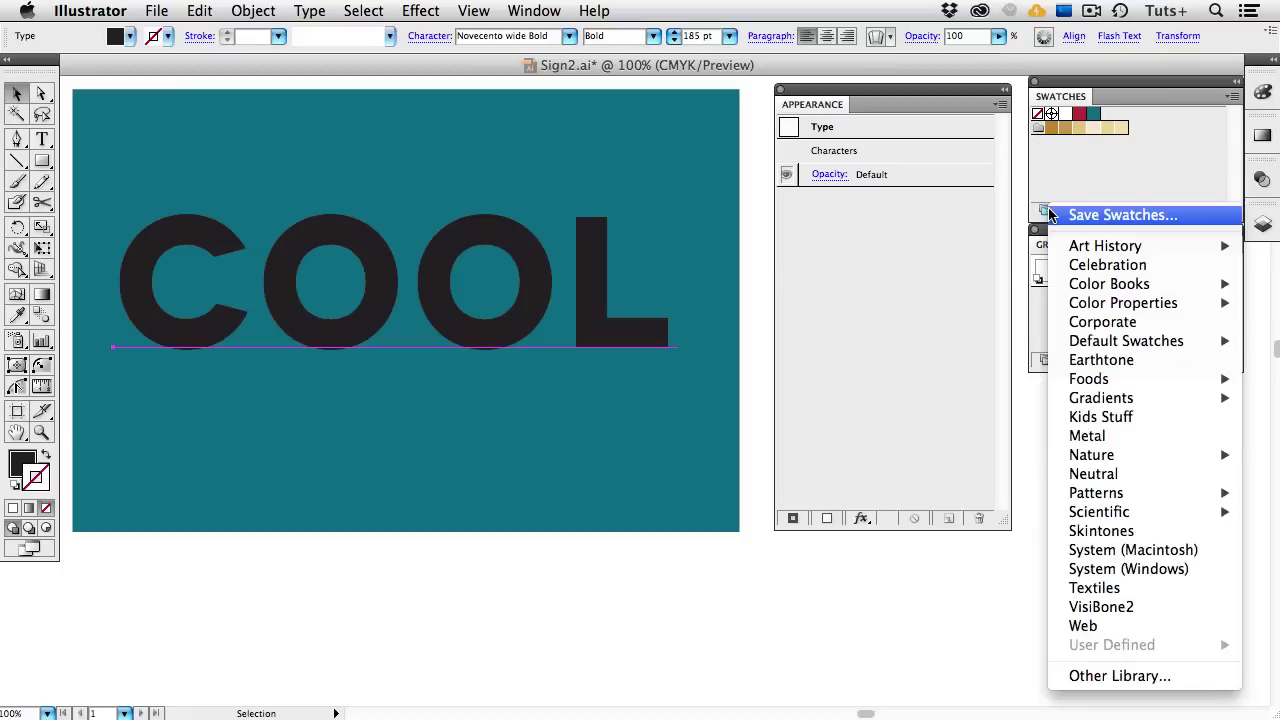
pyautogui.click(1095, 435)
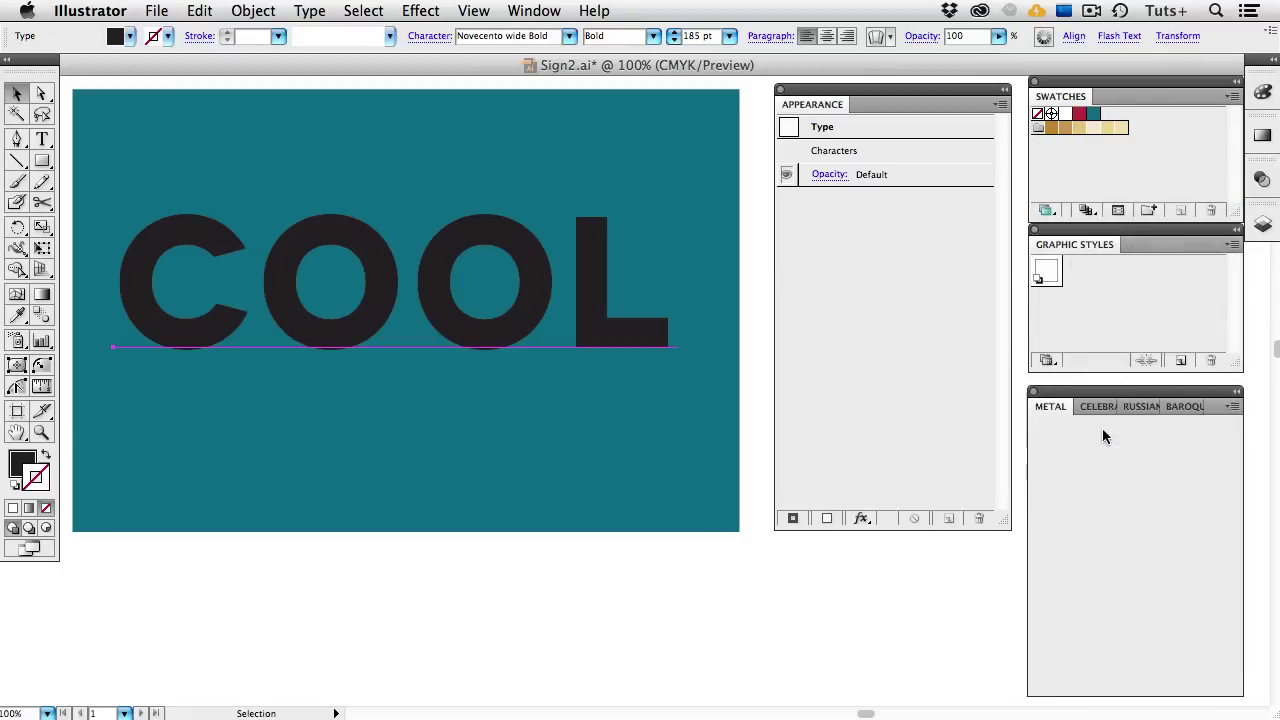
pyautogui.click(1035, 392)
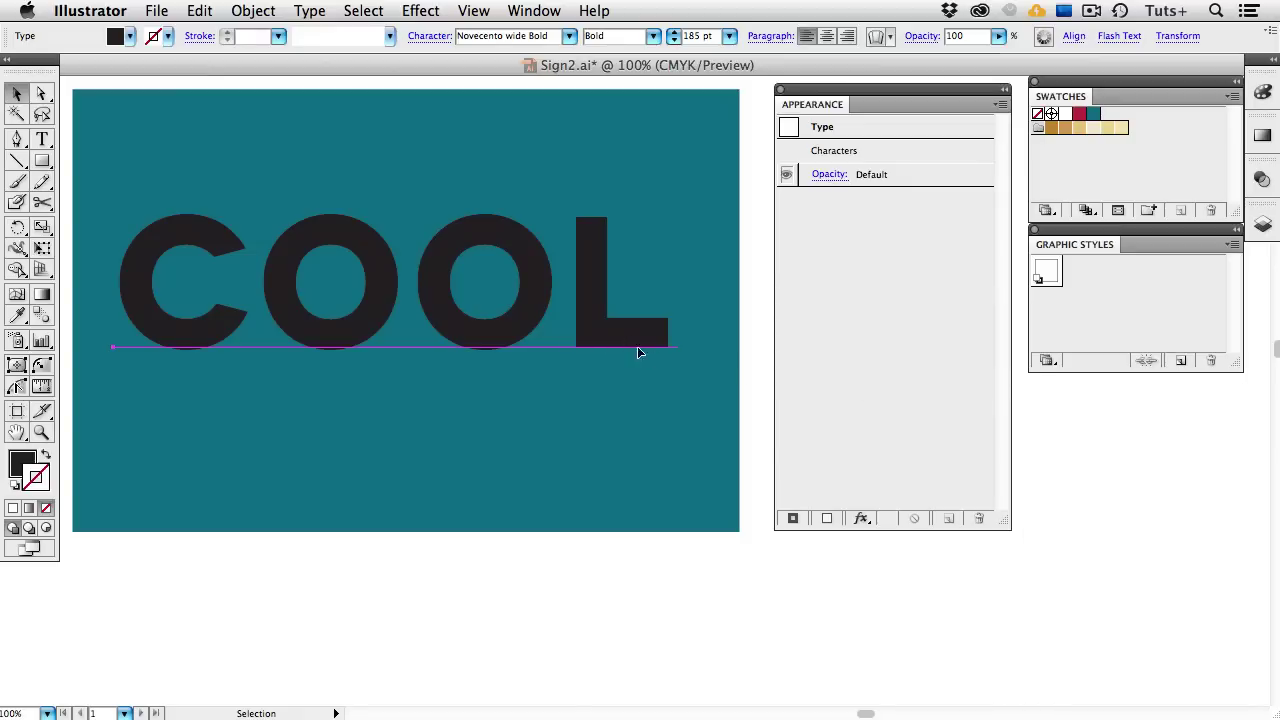
# - Delete the black character-level fill from COOL's Characters appearance
pyautogui.click(876, 155)
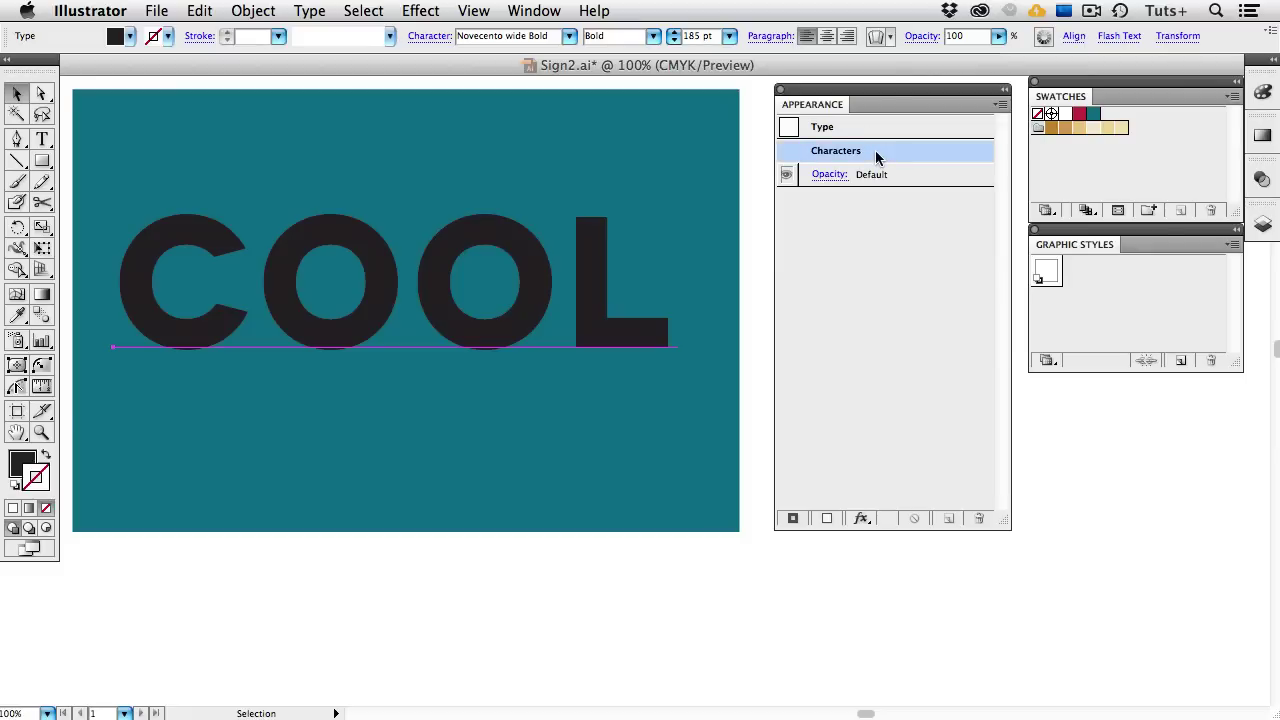
pyautogui.doubleClick(875, 150)
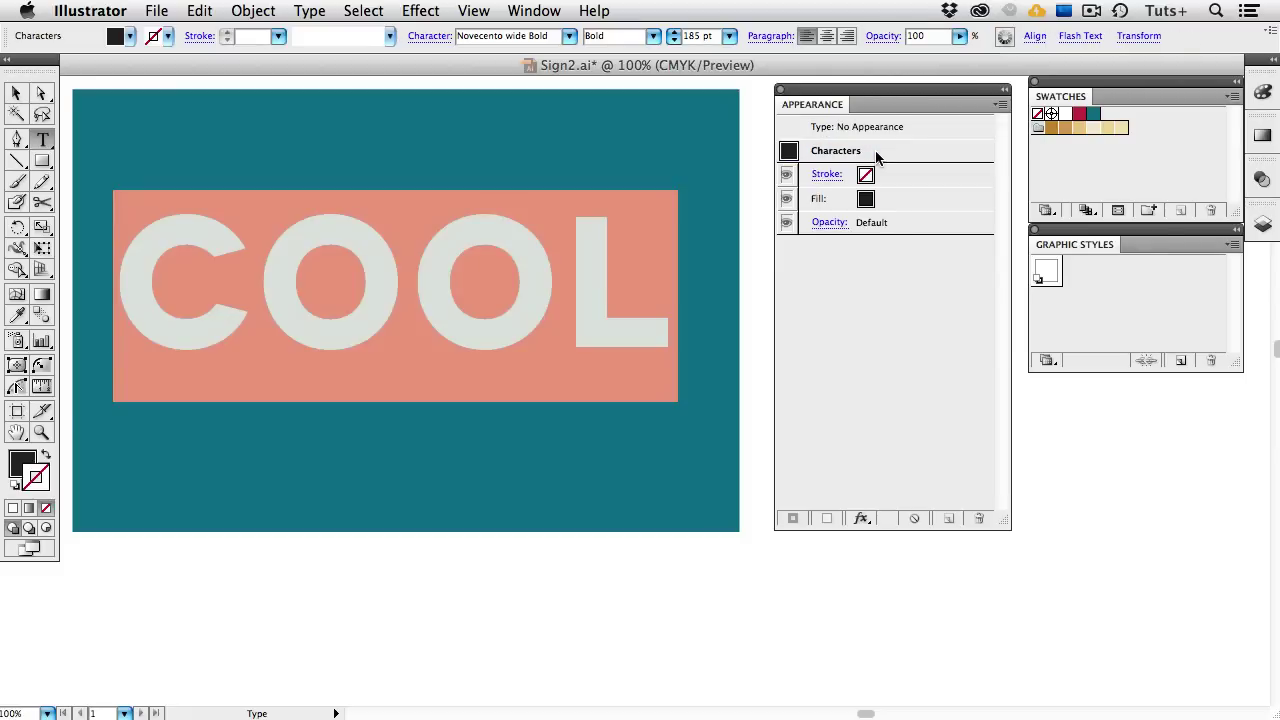
pyautogui.click(904, 198)
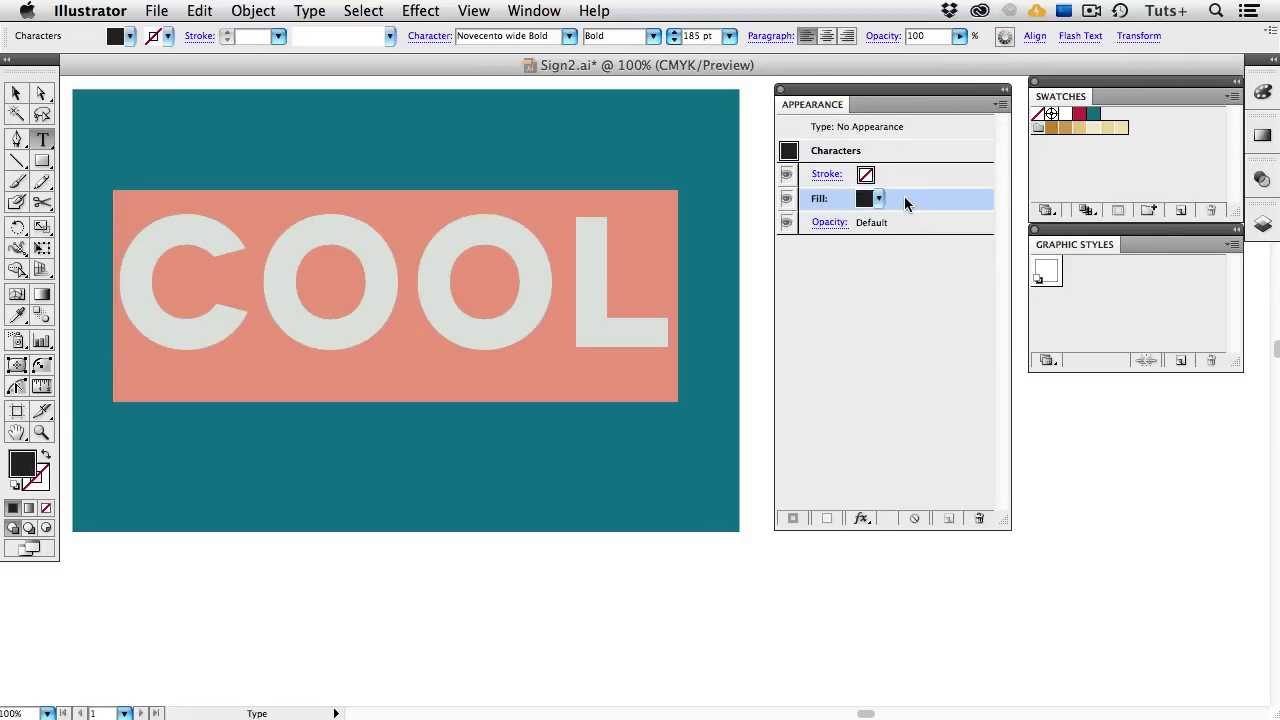
pyautogui.moveTo(904, 198); pyautogui.dragTo(979, 520)
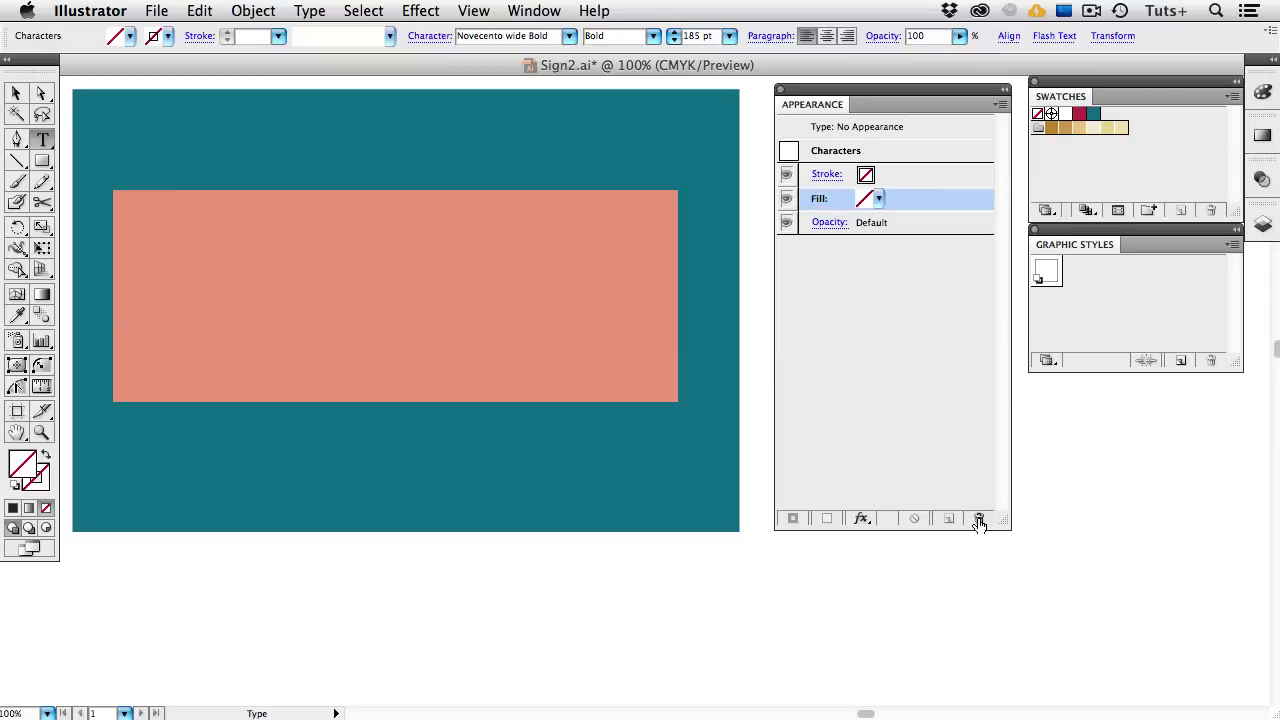
# - Deselect, switch to Outline view, and reselect the COOL type object
pyautogui.press('super+shift+a')
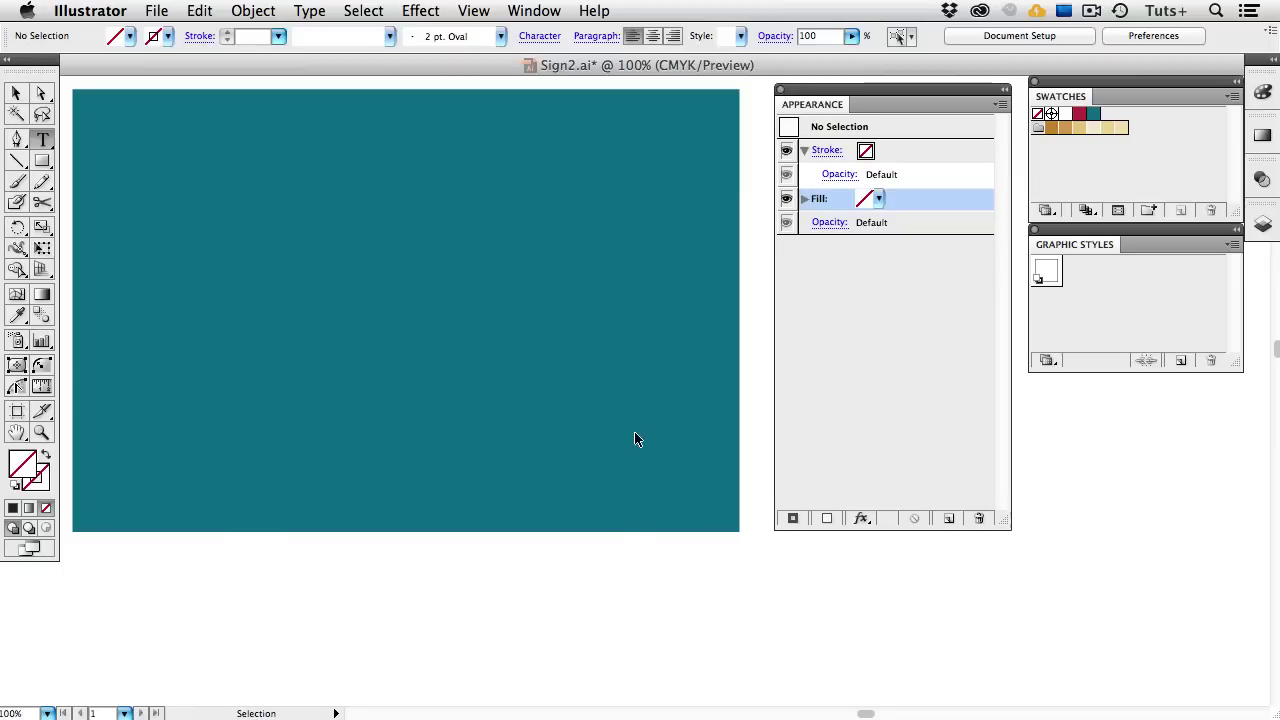
pyautogui.press('super+y')
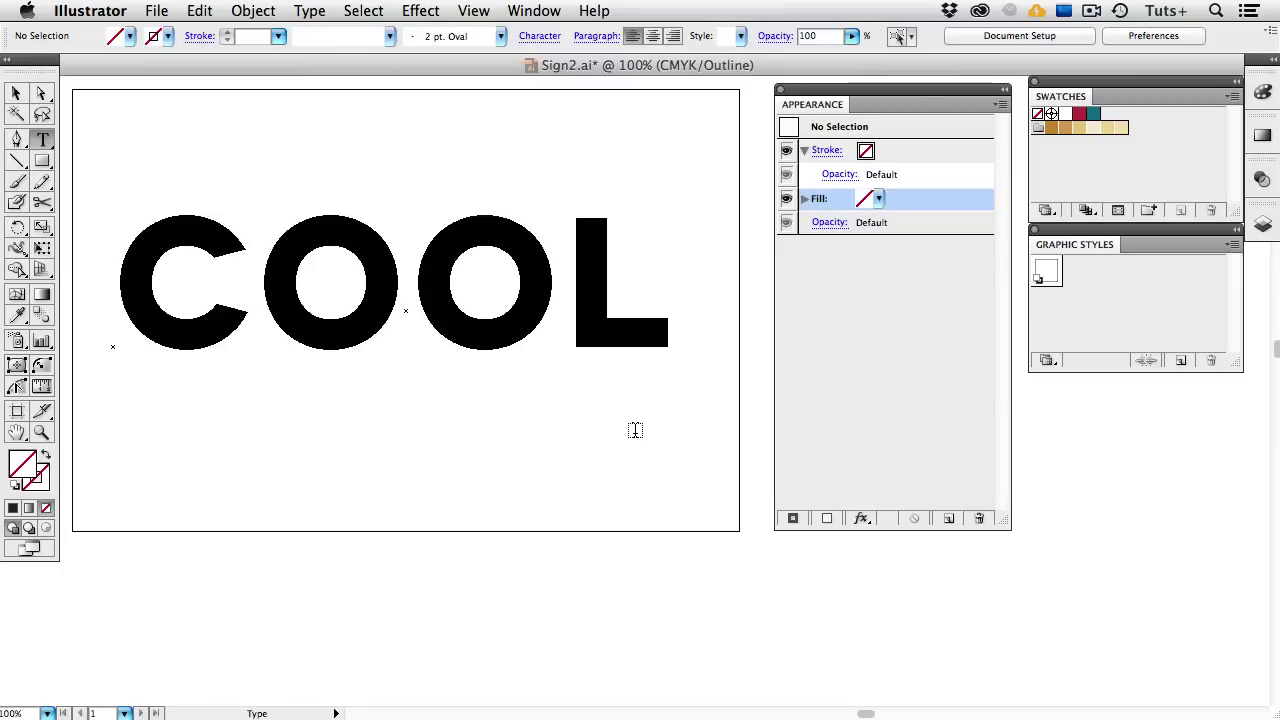
pyautogui.press('v')
pyautogui.click(358, 338)
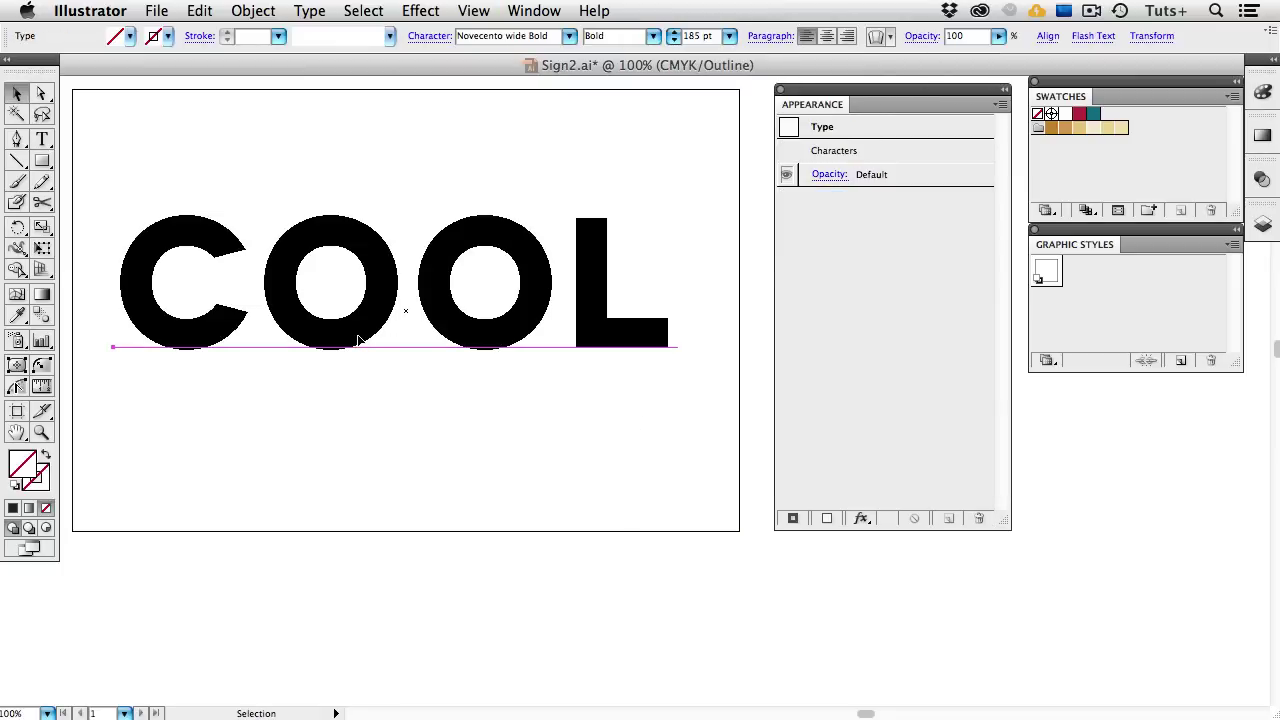
# - Back in Preview, add an object-level fill to COOL and set it to the red swatch
pyautogui.press('super+y')
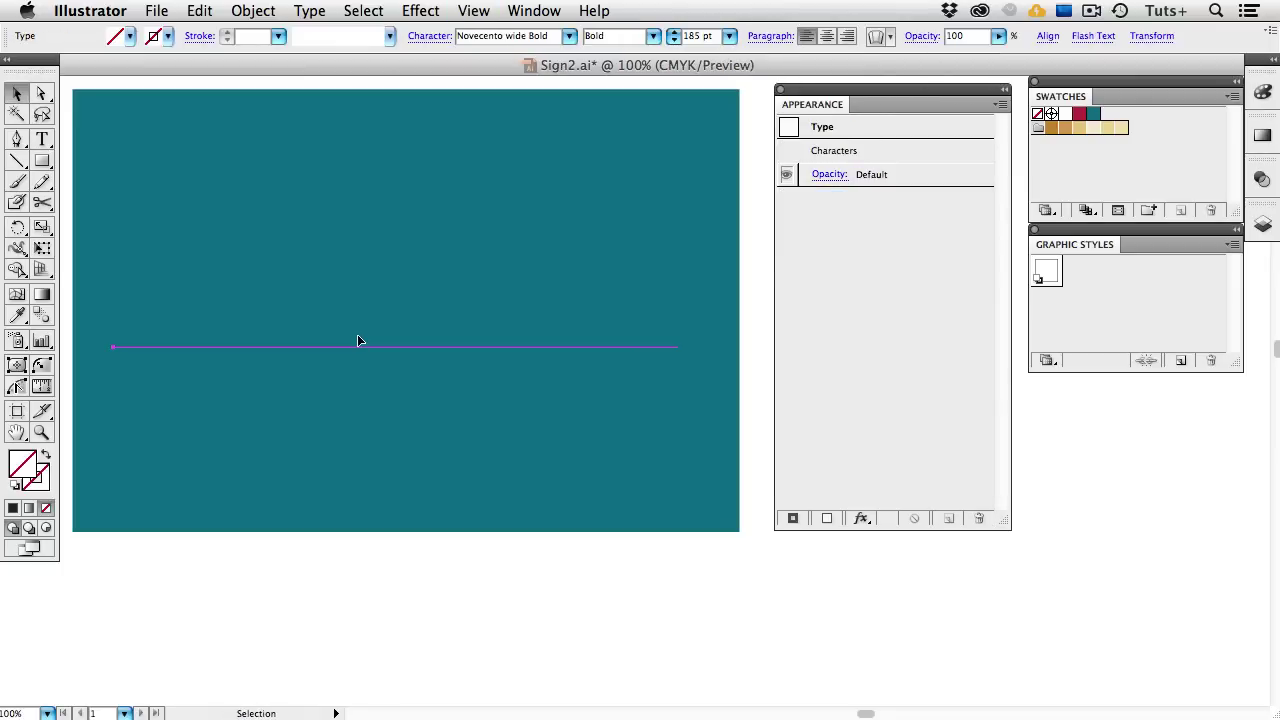
pyautogui.click(870, 149)
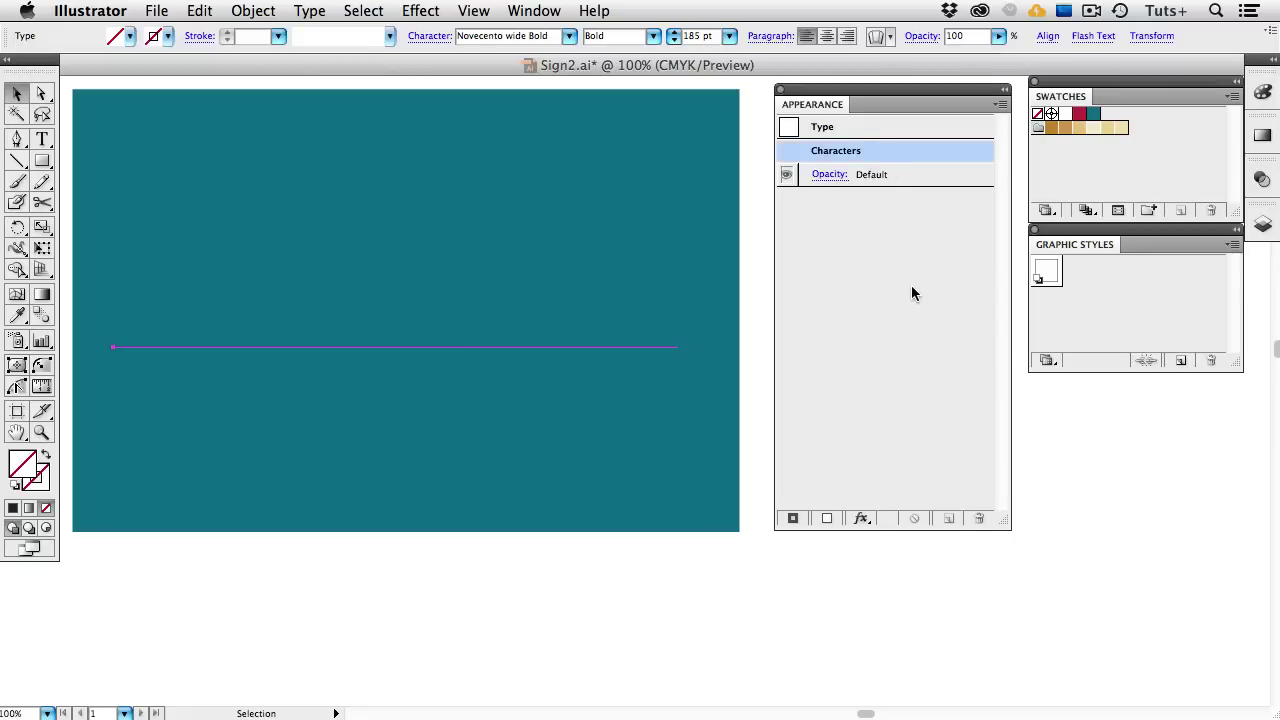
pyautogui.click(828, 519)
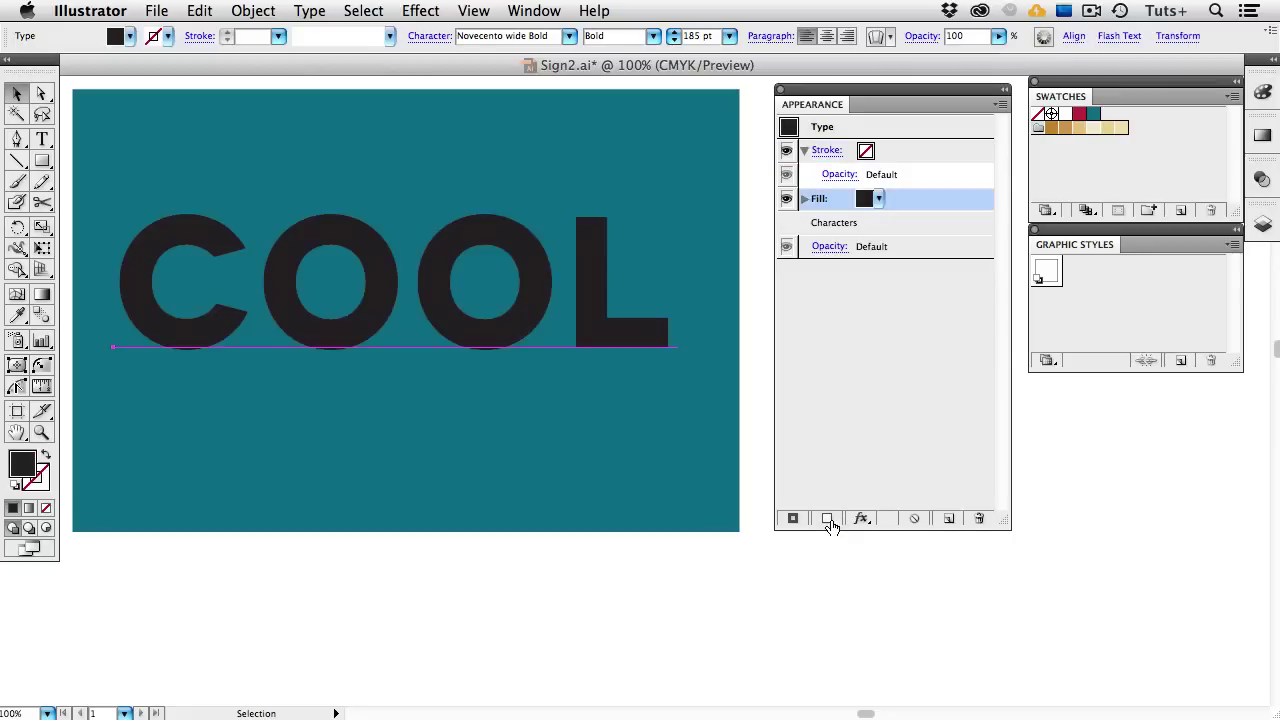
pyautogui.click(877, 201)
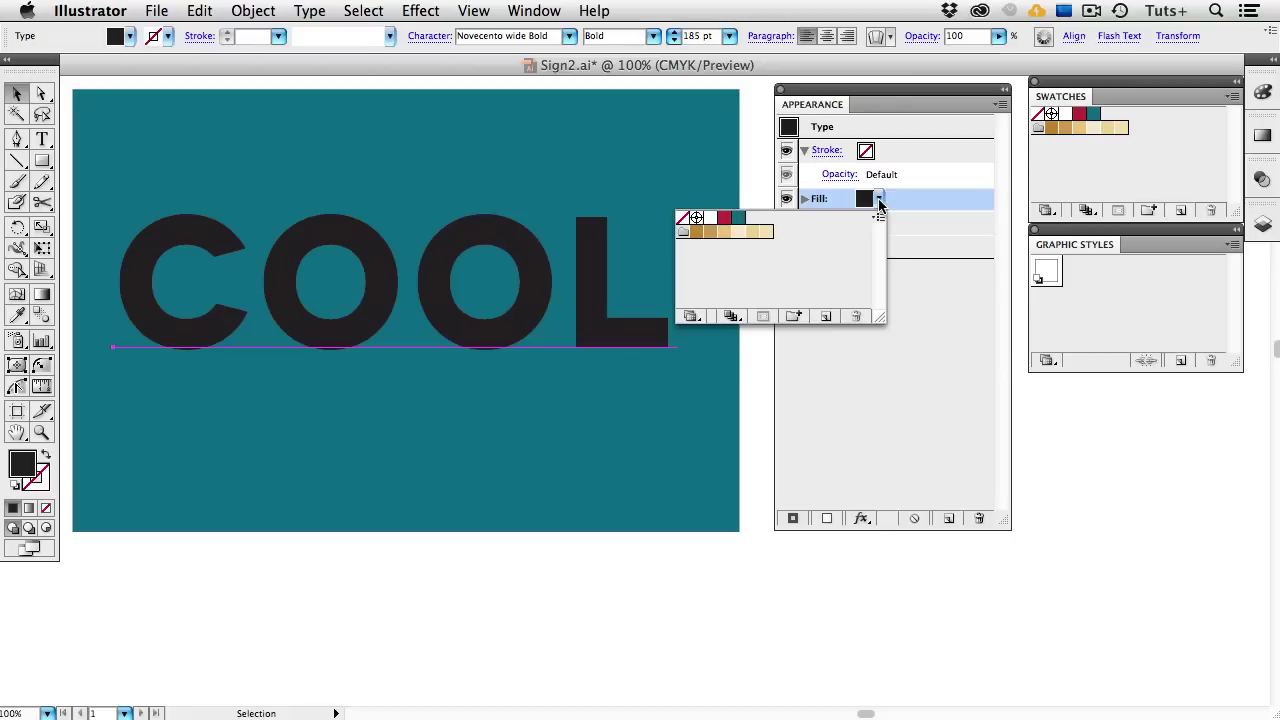
pyautogui.click(726, 222)
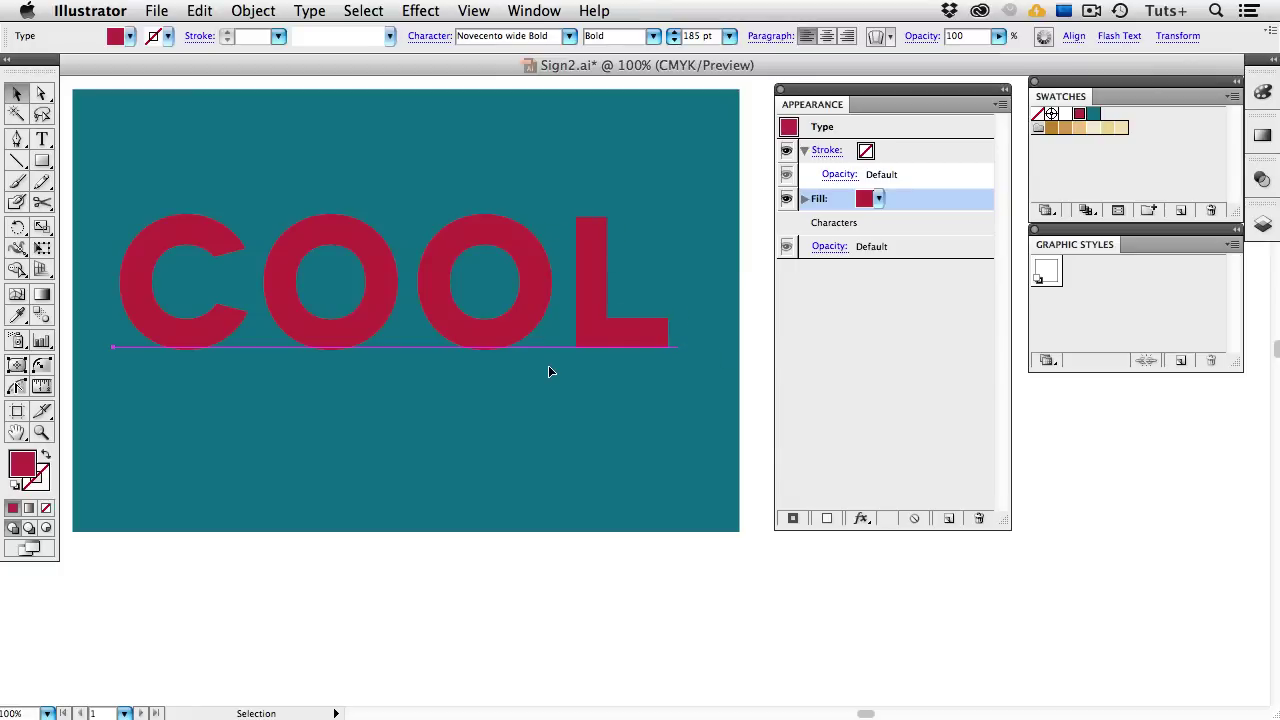
# - Give COOL's object-level stroke the light tan swatch colour
pyautogui.click(869, 152)
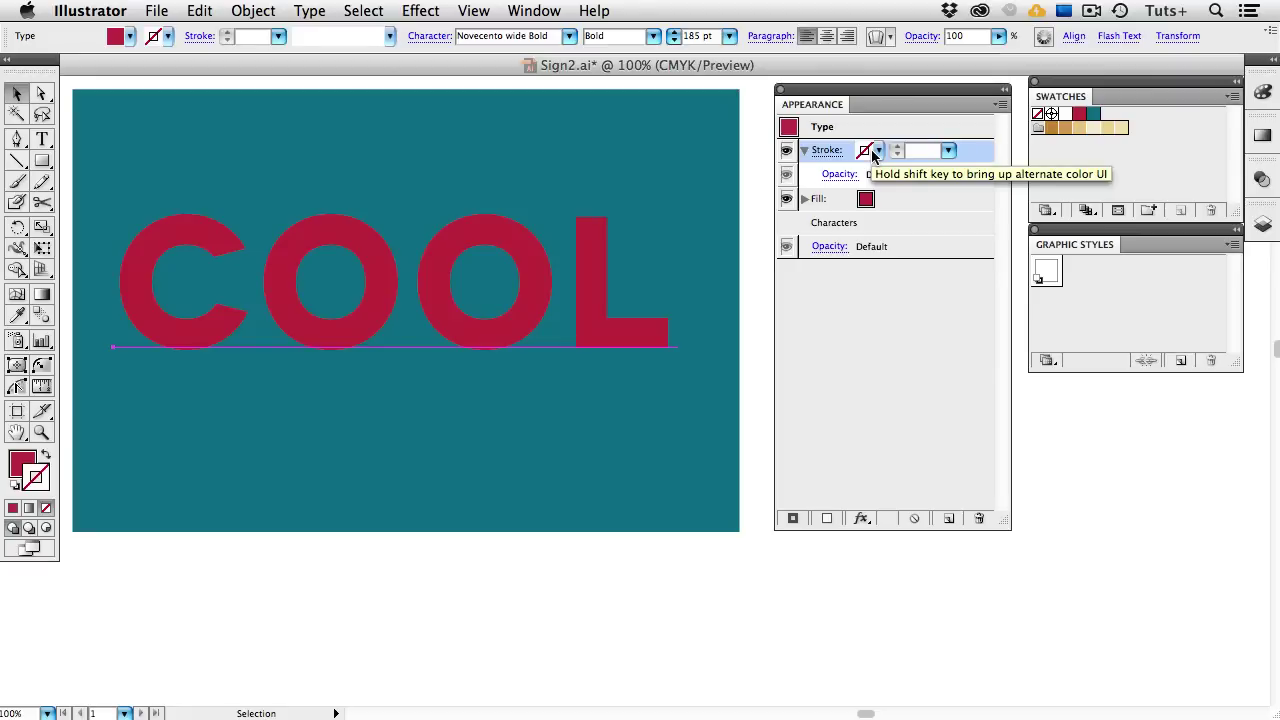
pyautogui.keyDown('shift'); pyautogui.click(875, 152); pyautogui.keyUp('shift')
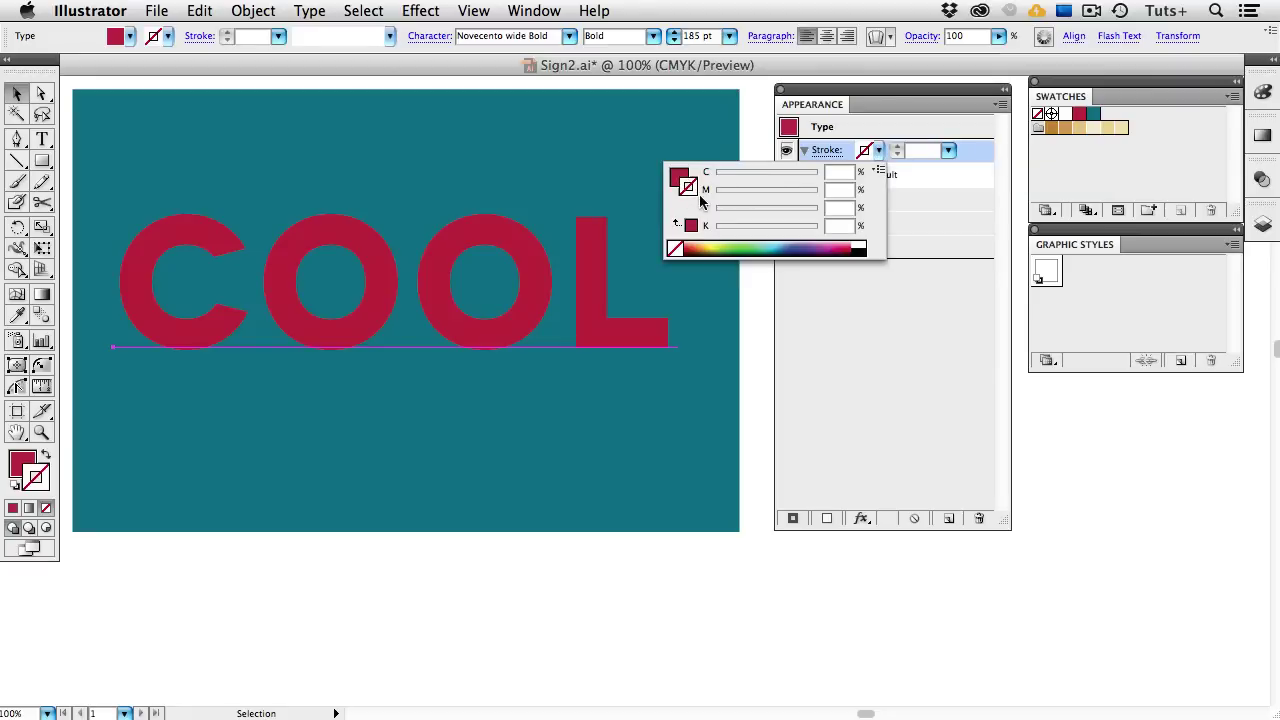
pyautogui.click(784, 189)
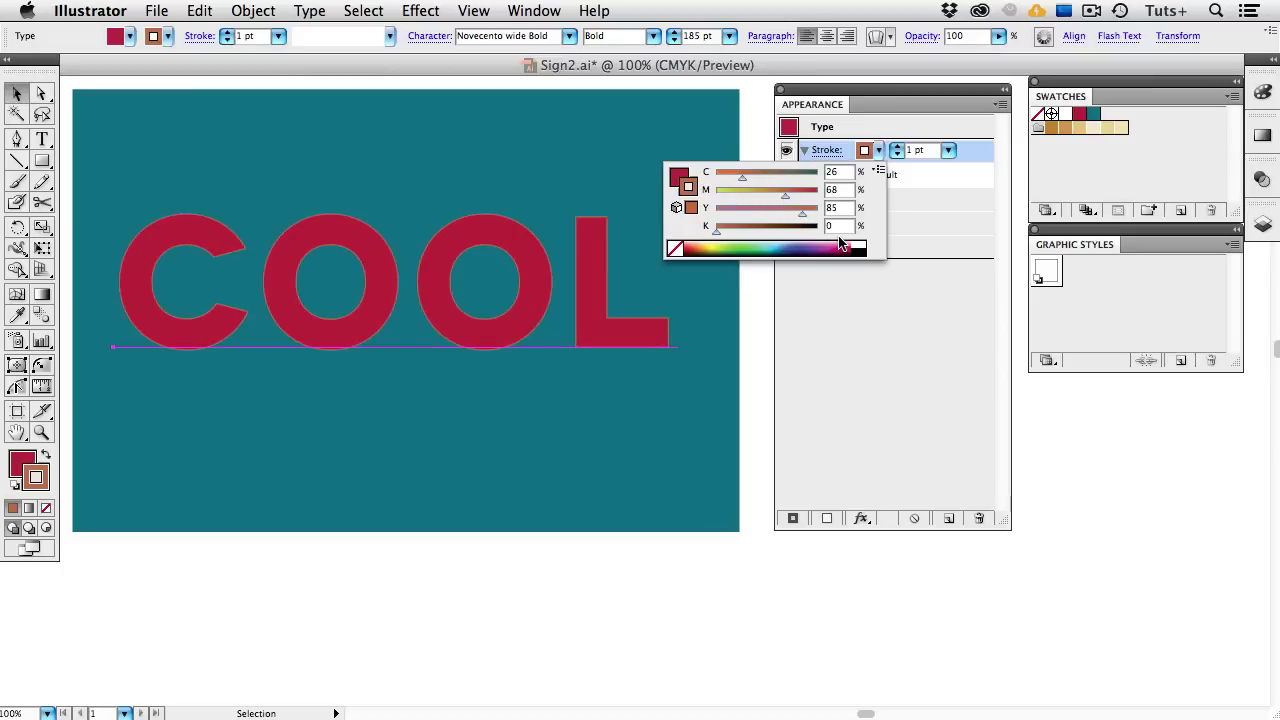
pyautogui.click(879, 153)
pyautogui.click(879, 153)
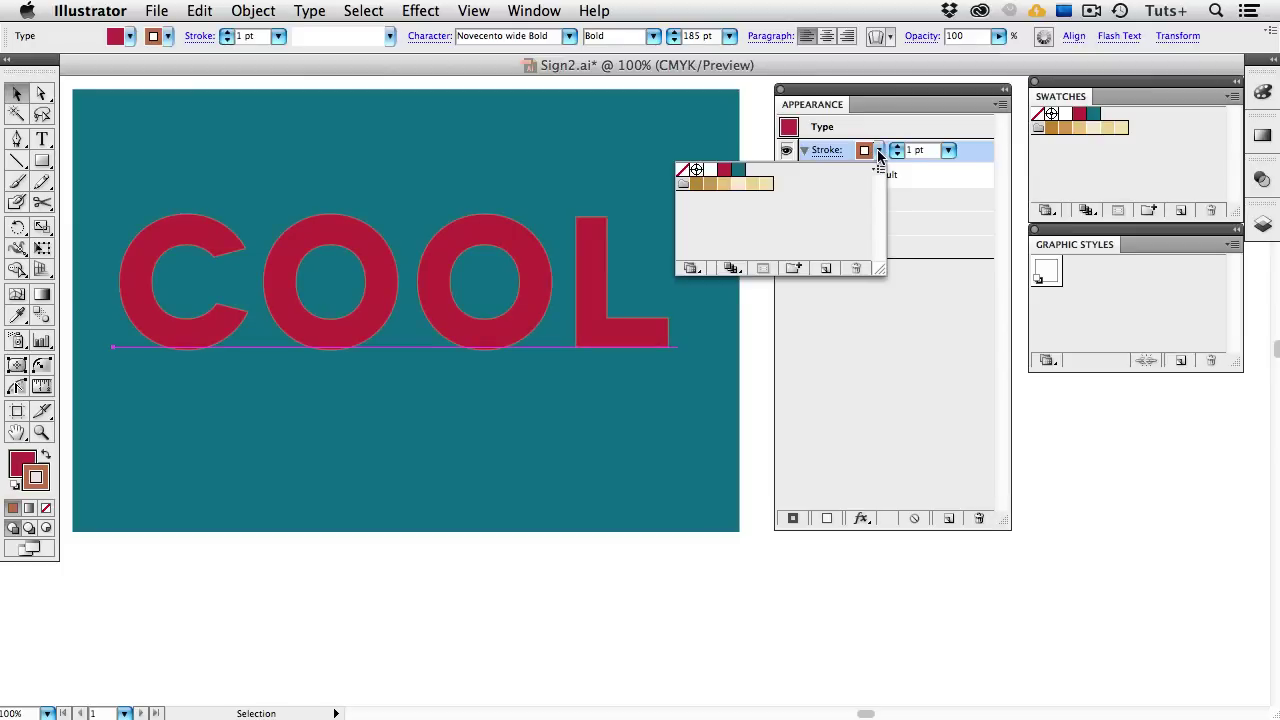
pyautogui.click(724, 186)
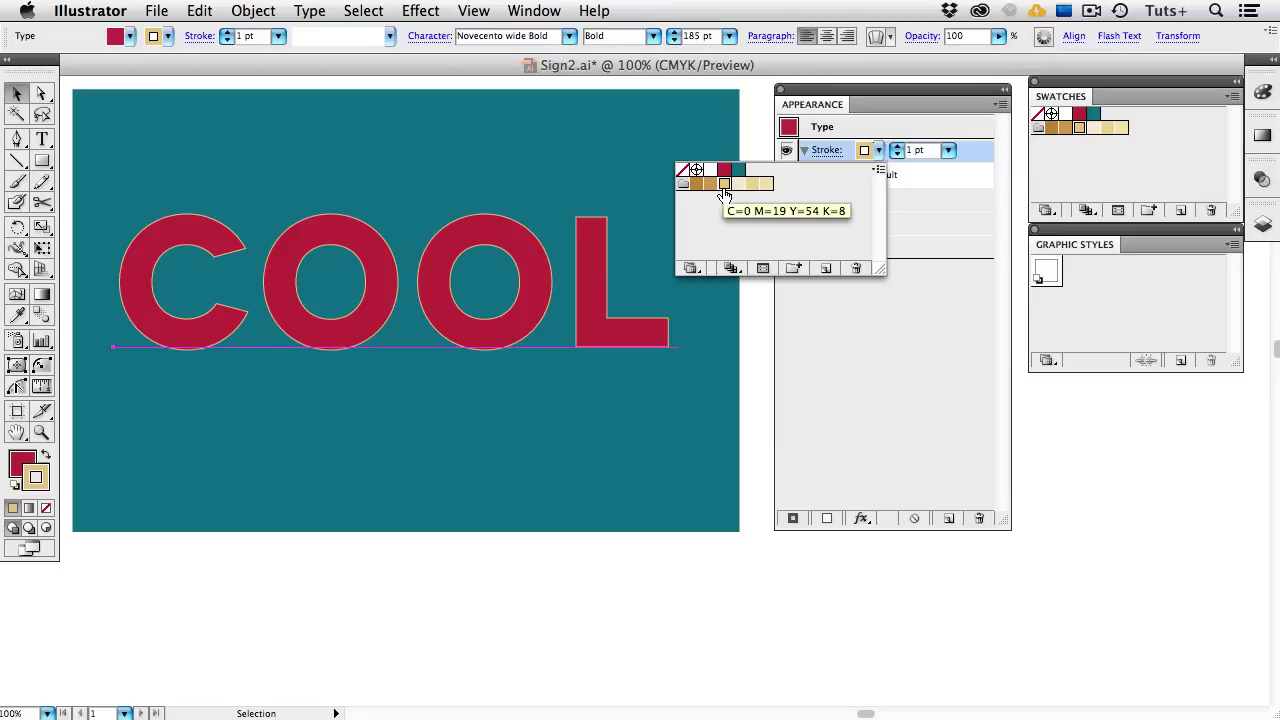
pyautogui.click(852, 321)
# - Zoom in on the O and L and raise the stroke weight to 5 pt
pyautogui.press('super+space')
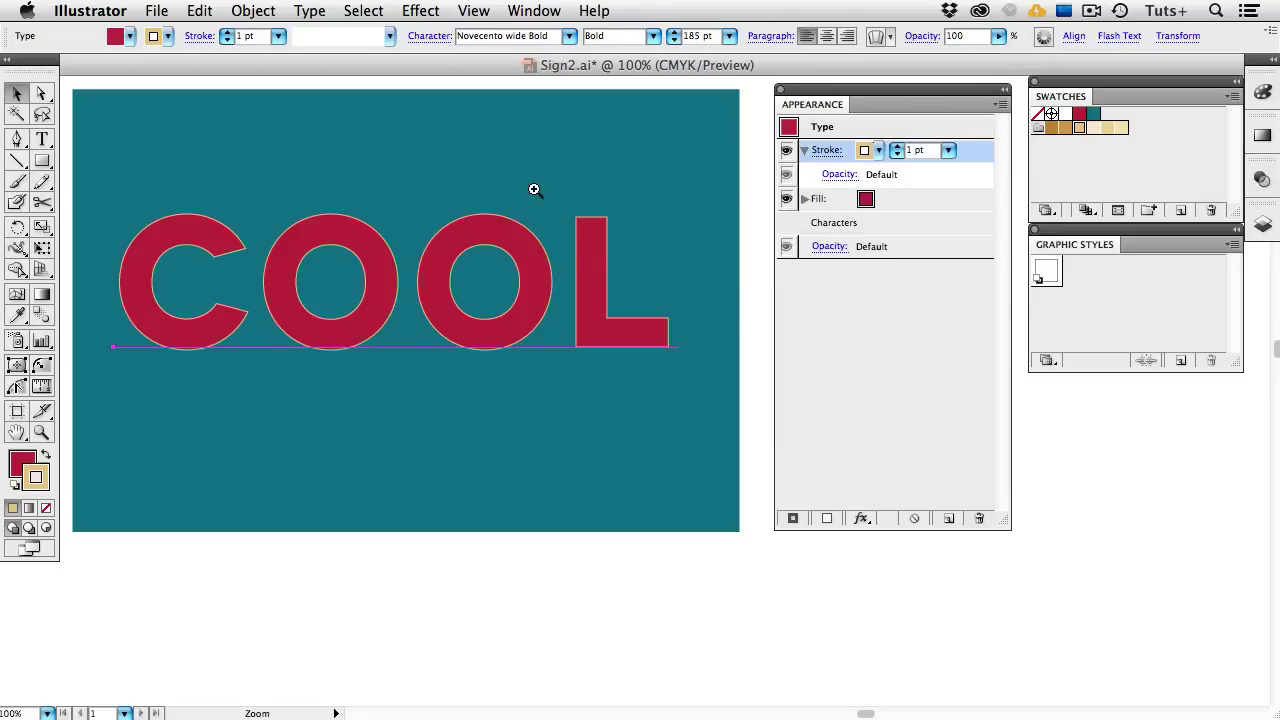
pyautogui.moveTo(523, 177); pyautogui.dragTo(594, 389)
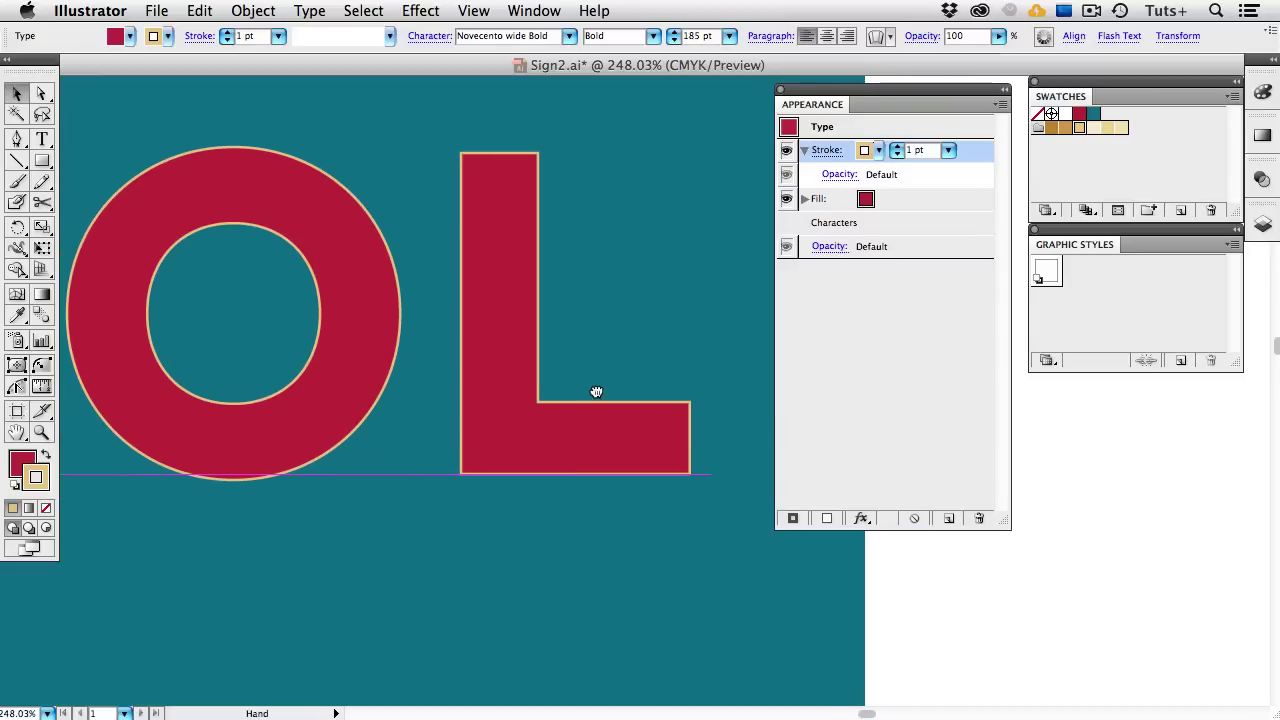
pyautogui.press('super+equal')
pyautogui.moveTo(580, 343); pyautogui.dragTo(522, 328)
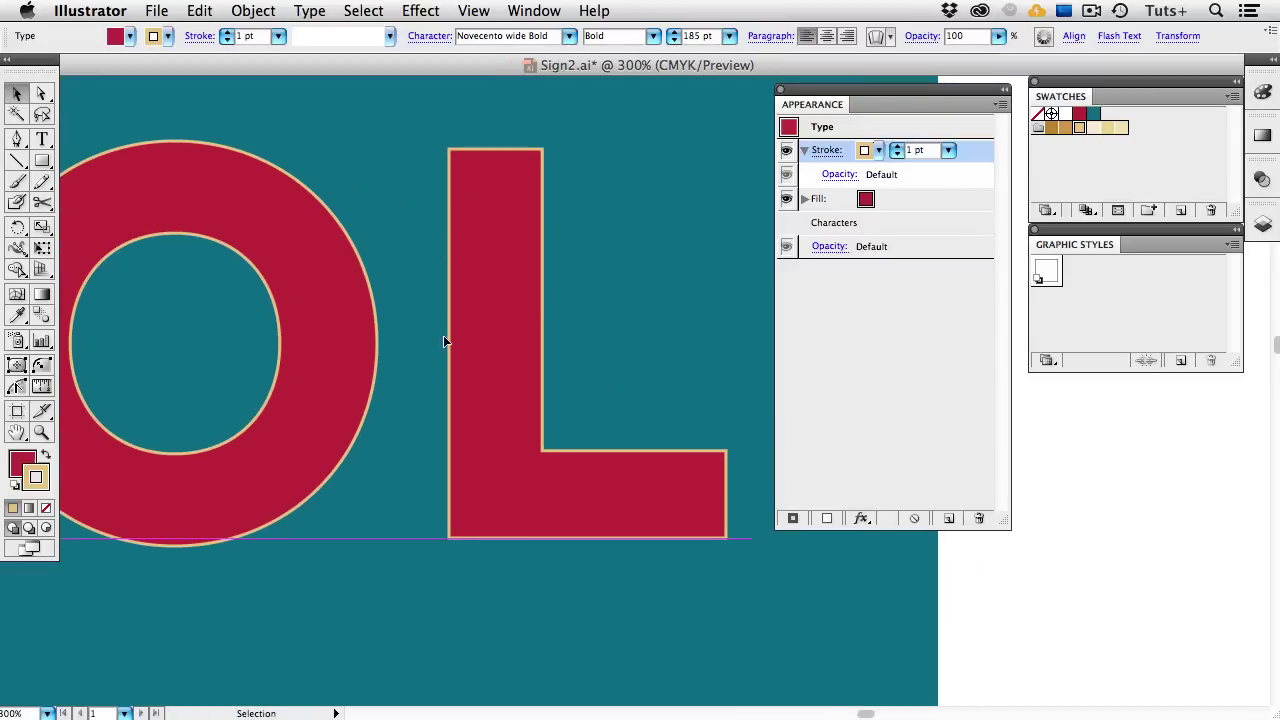
pyautogui.click(901, 148)
pyautogui.click(901, 148)
pyautogui.click(901, 148)
pyautogui.click(901, 148)
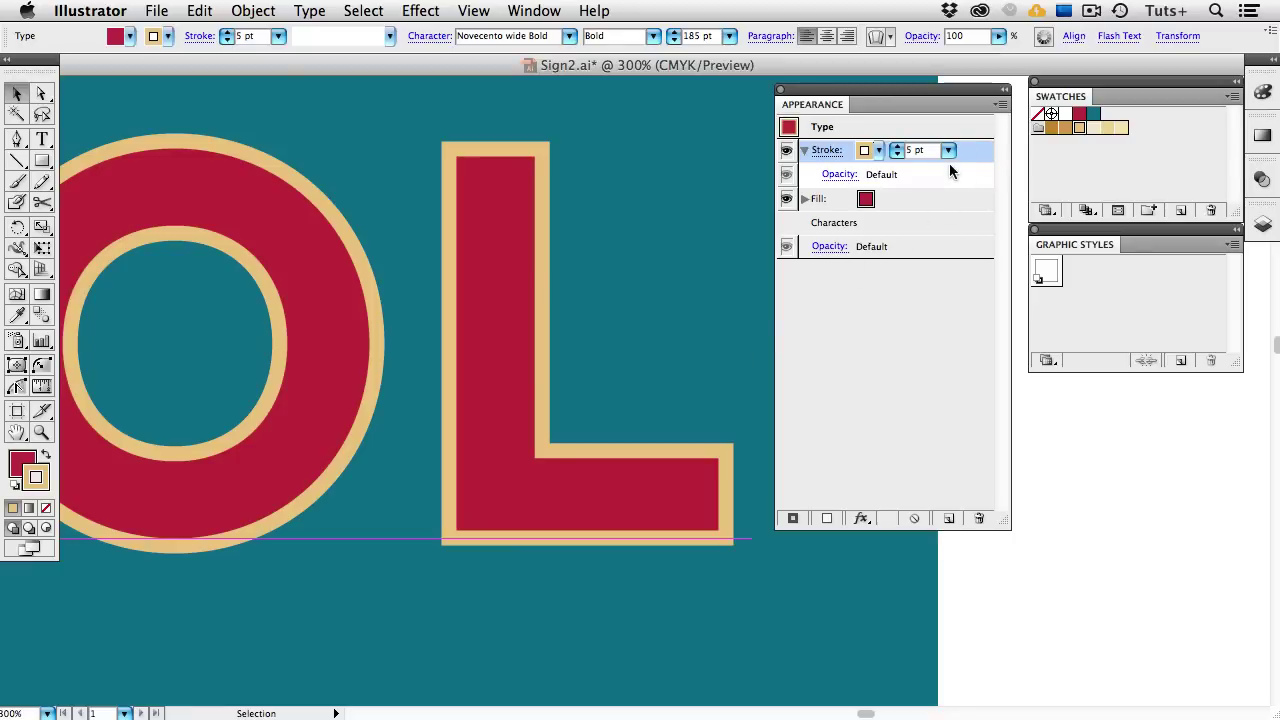
# - Add a Path > Offset Path effect of 2.5 pt to the tan stroke, previewing the result
pyautogui.click(866, 517)
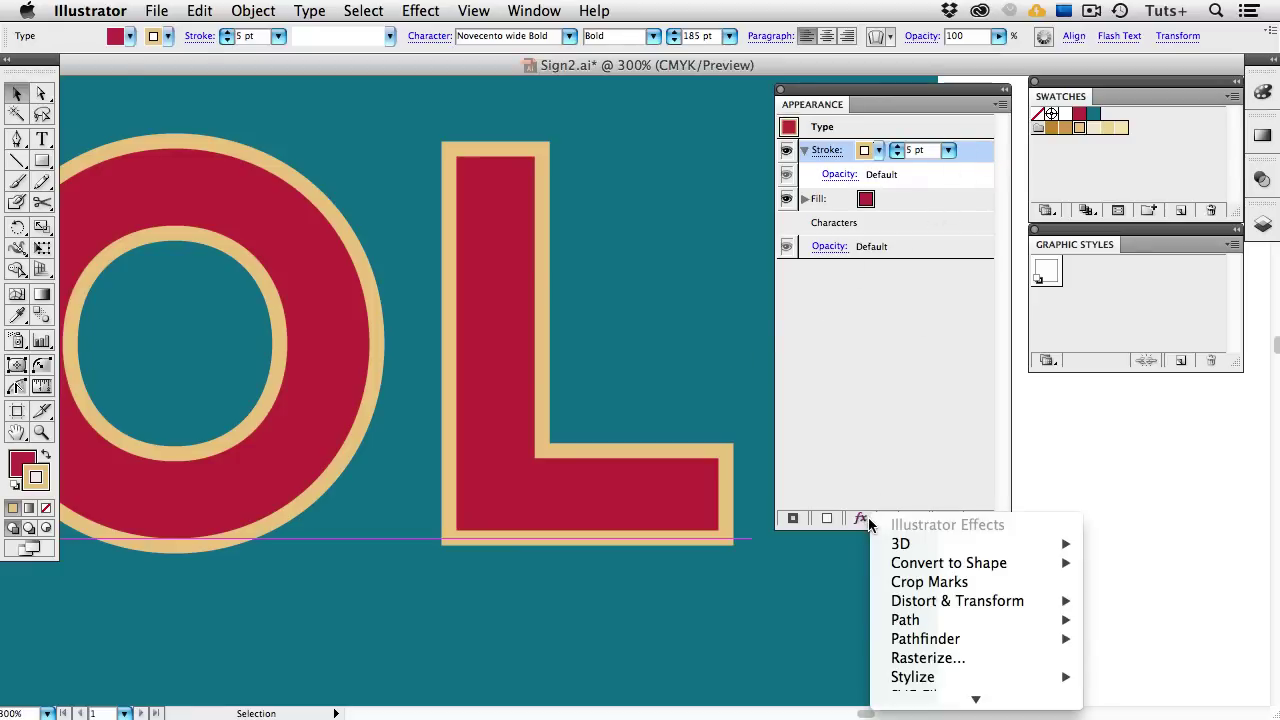
pyautogui.moveTo(904, 622)
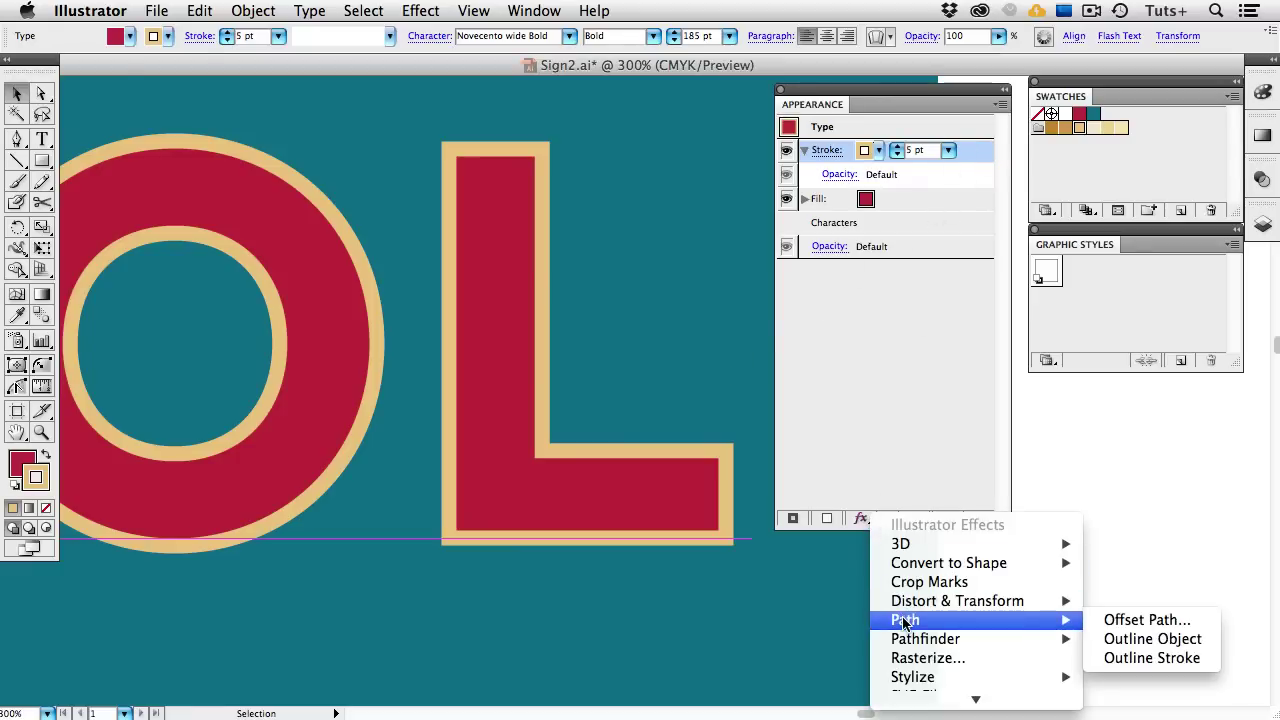
pyautogui.click(1128, 621)
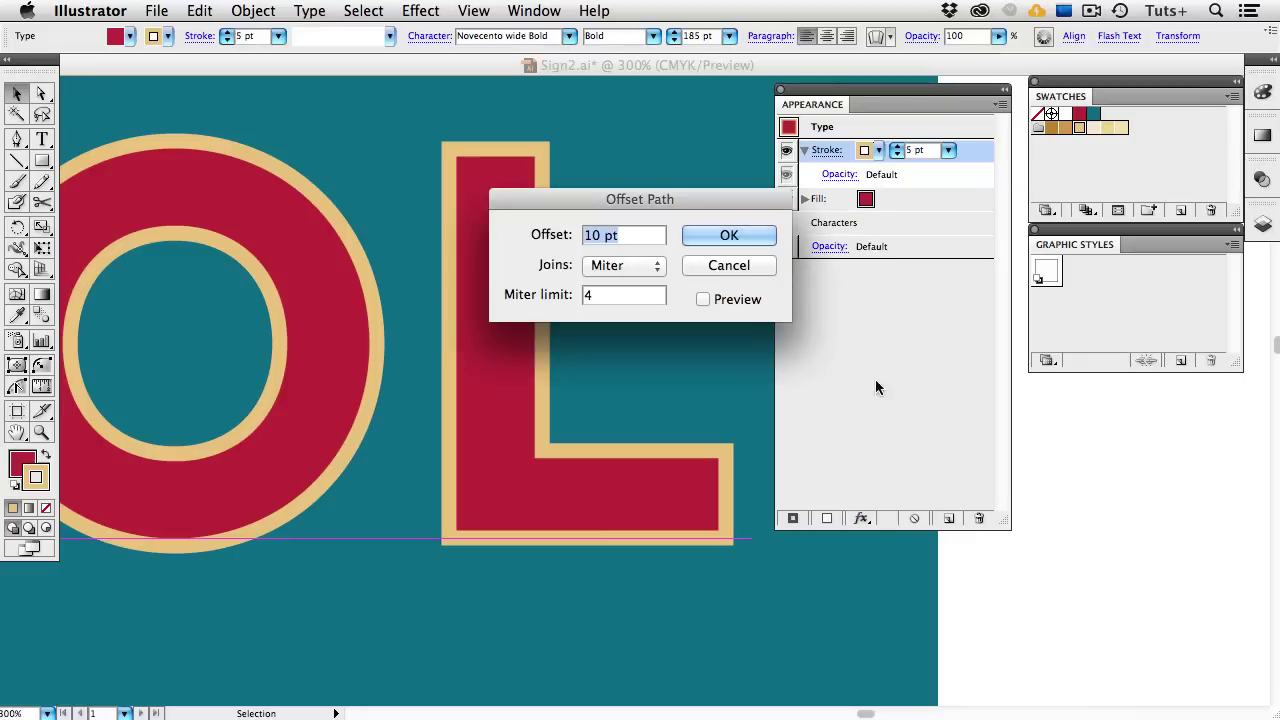
pyautogui.click(704, 299)
pyautogui.moveTo(656, 199); pyautogui.dragTo(833, 234)
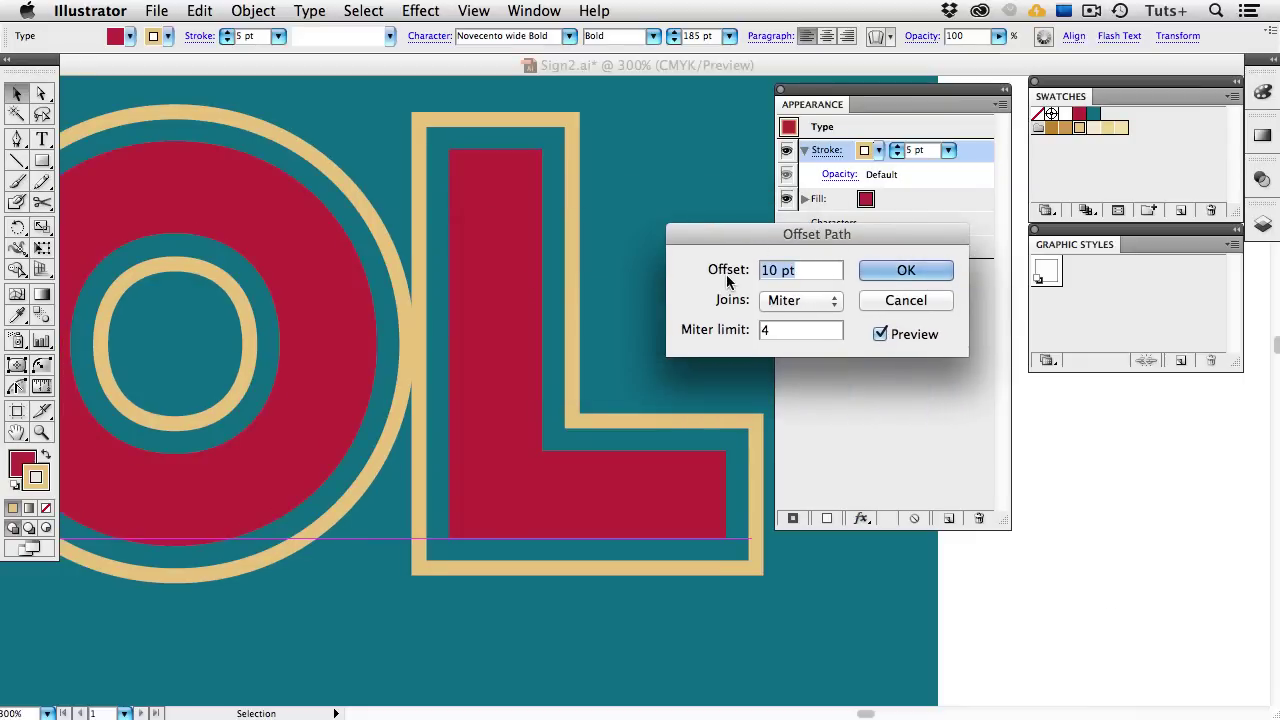
pyautogui.press('Down')
pyautogui.press('Down')
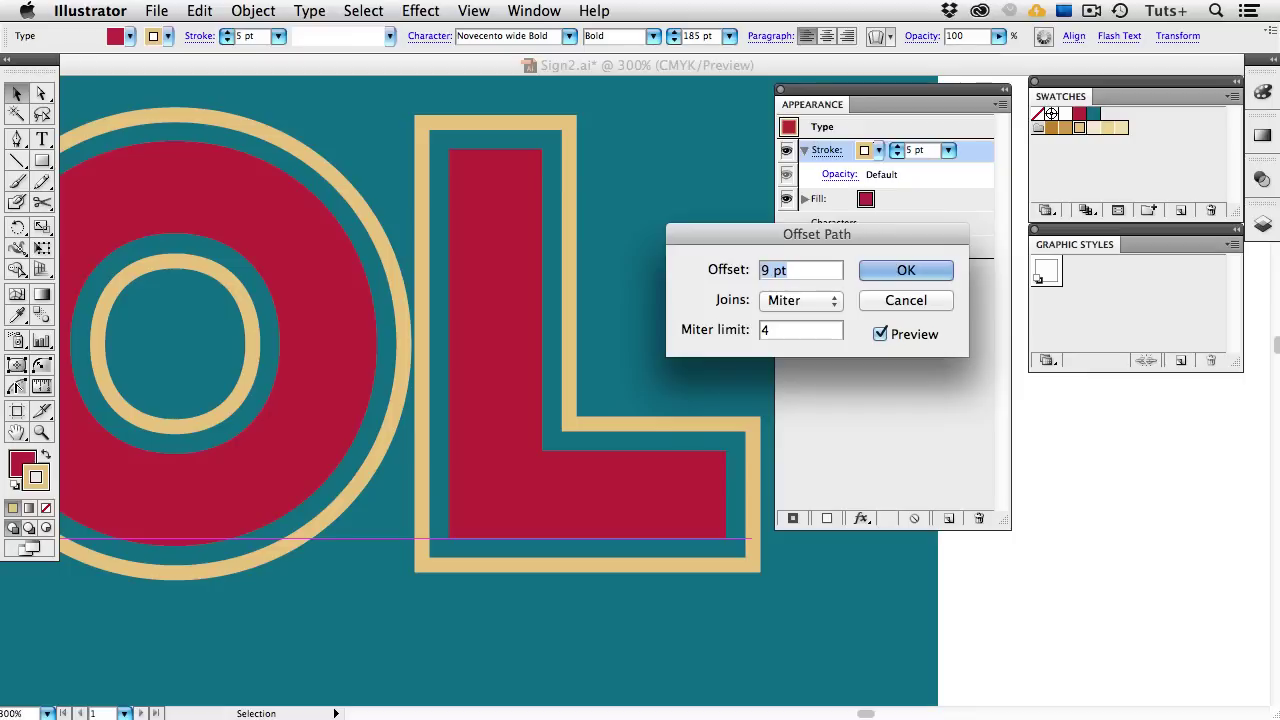
pyautogui.press('Down')
pyautogui.press('Down')
pyautogui.press('Down')
pyautogui.press('Down')
pyautogui.press('Down')
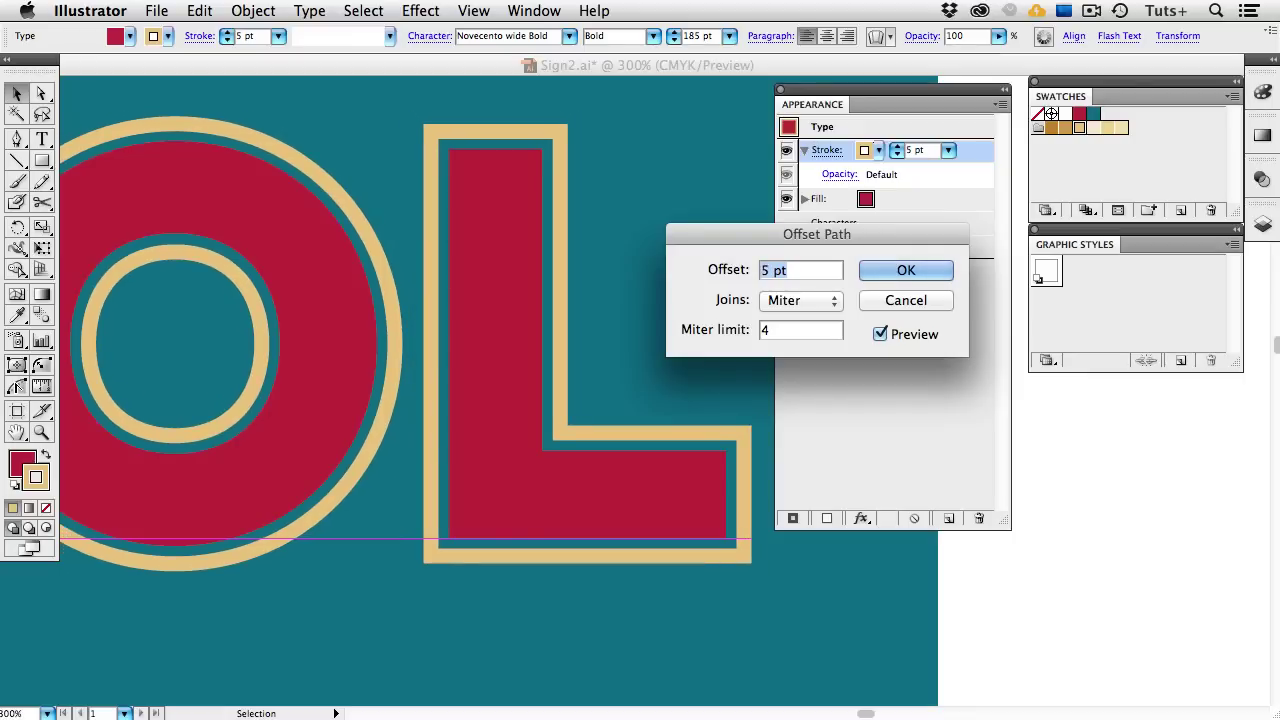
pyautogui.press('Down')
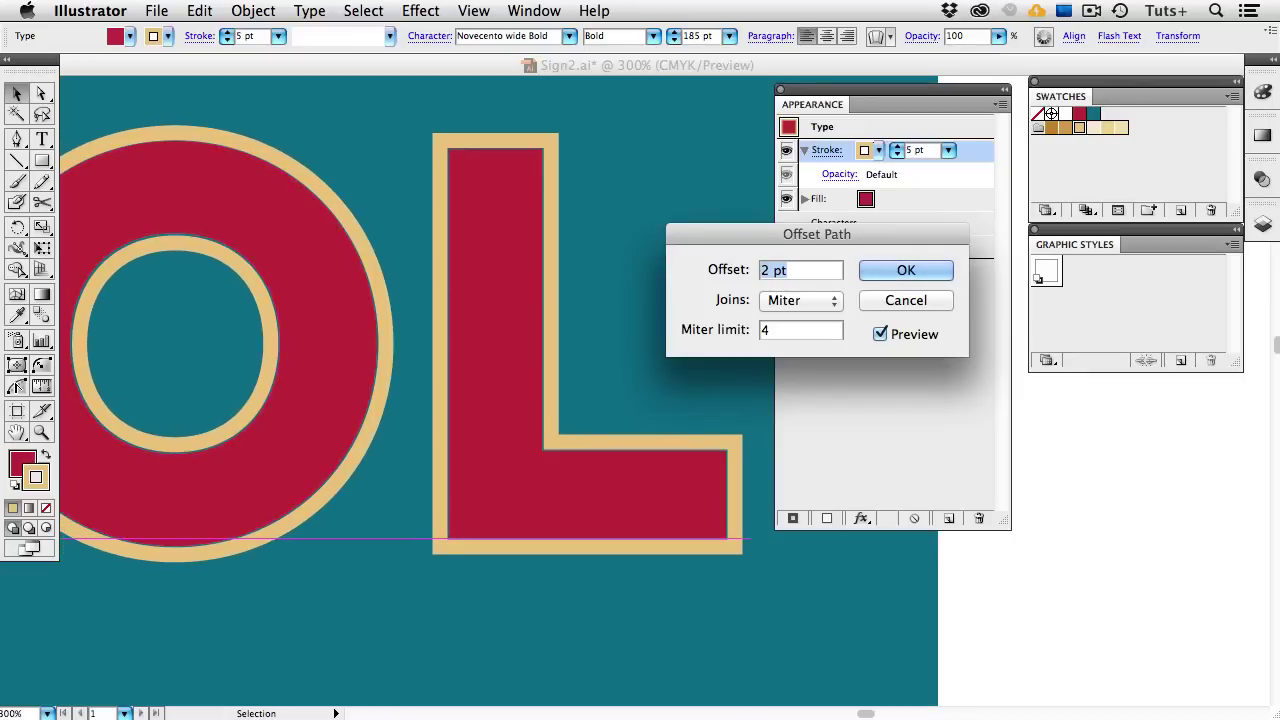
pyautogui.press('Up')
pyautogui.write('2.5')
pyautogui.press('Tab')
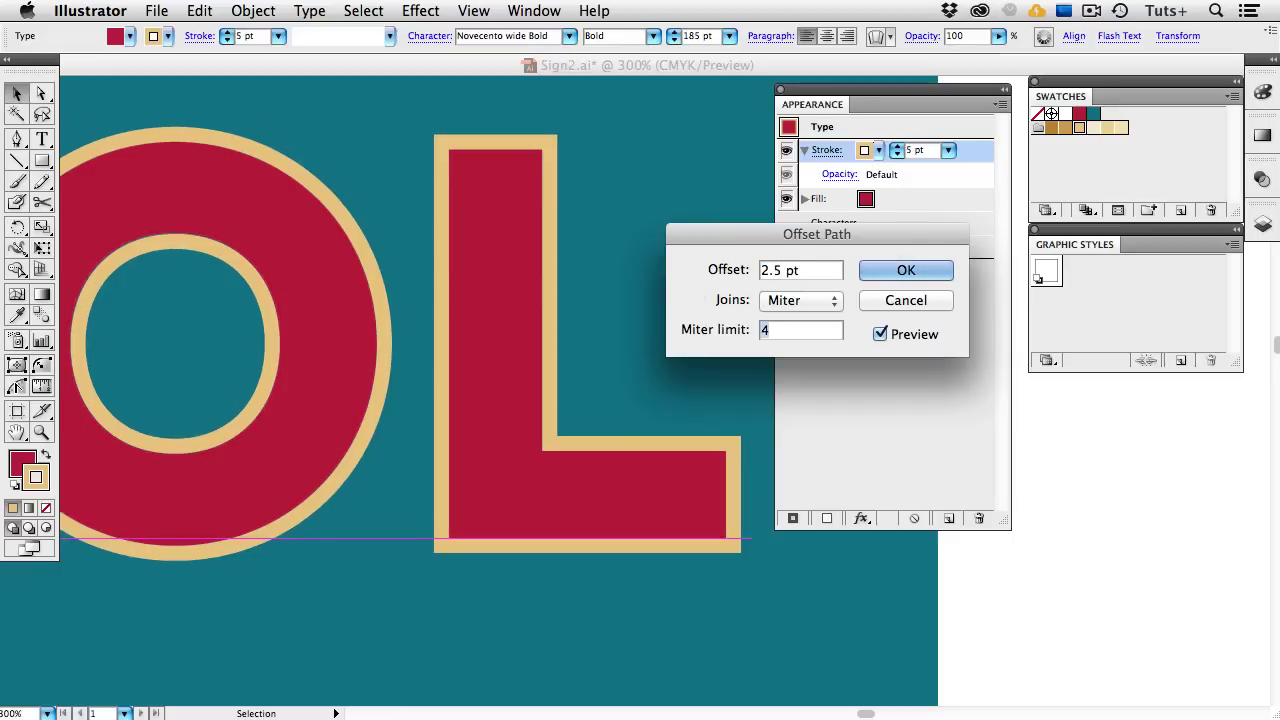
pyautogui.click(892, 270)
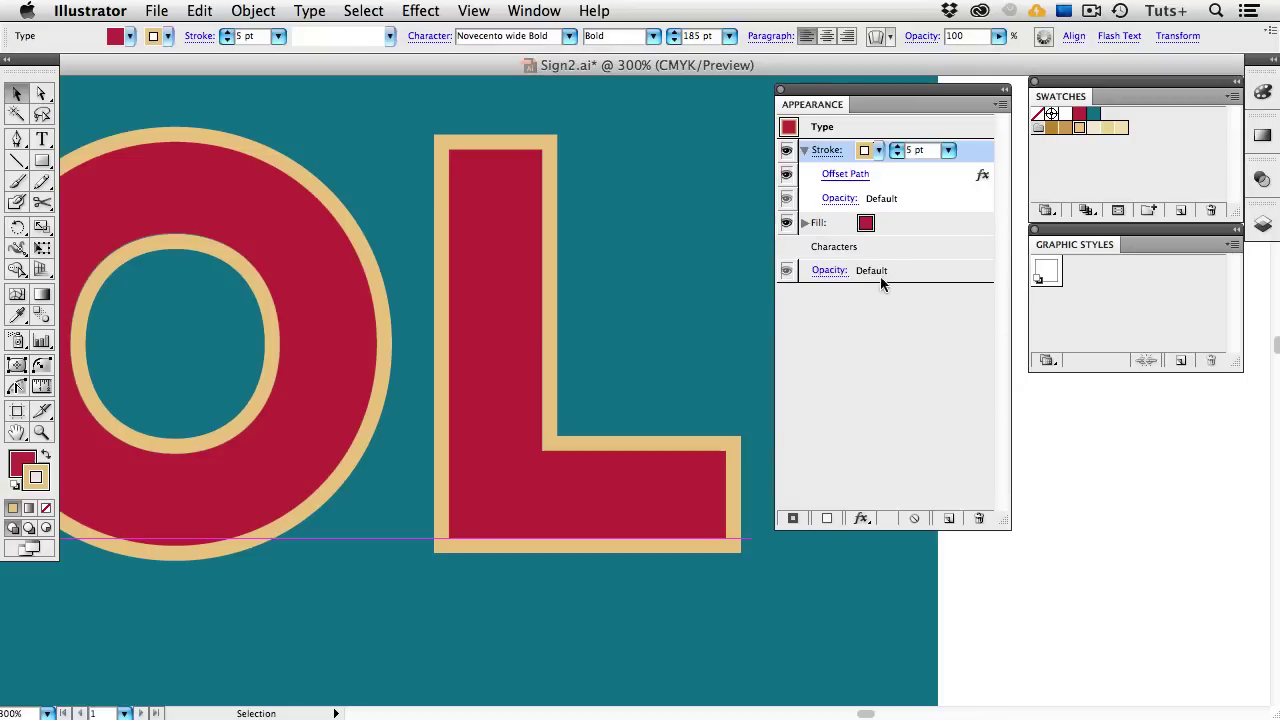
# - Change the outline stroke to the darker gold swatch
pyautogui.click(879, 150)
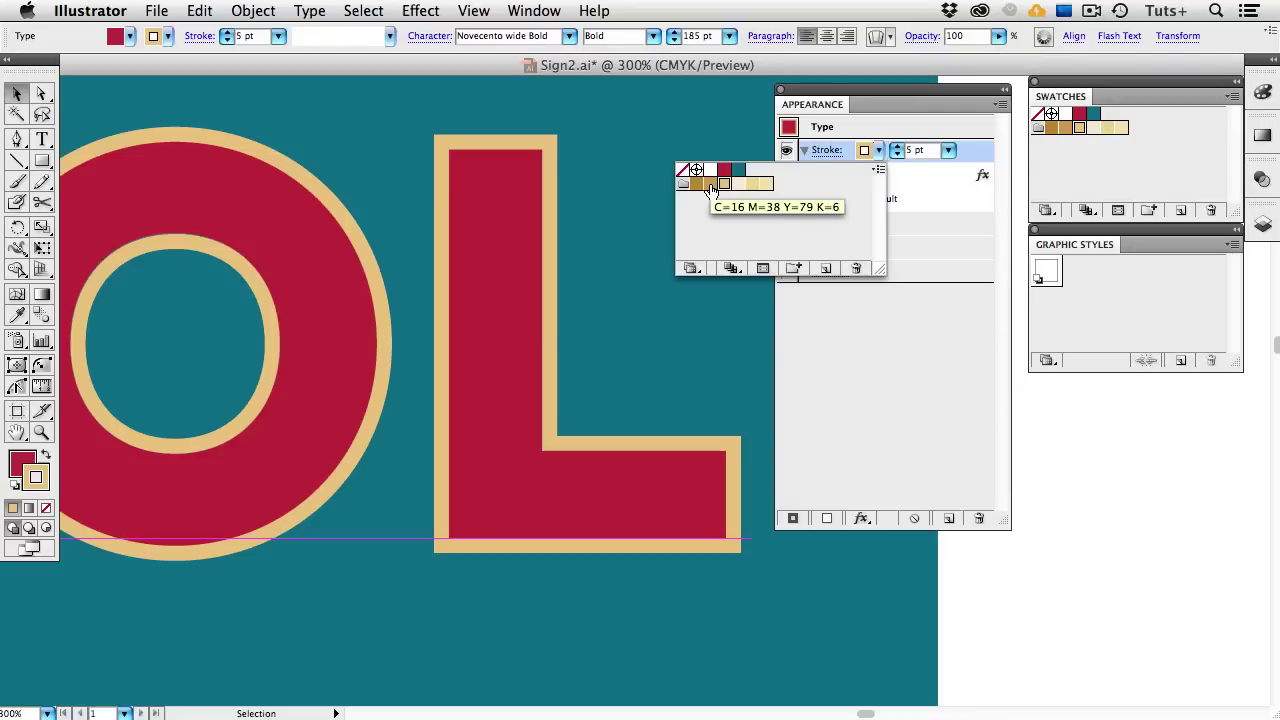
pyautogui.click(710, 185)
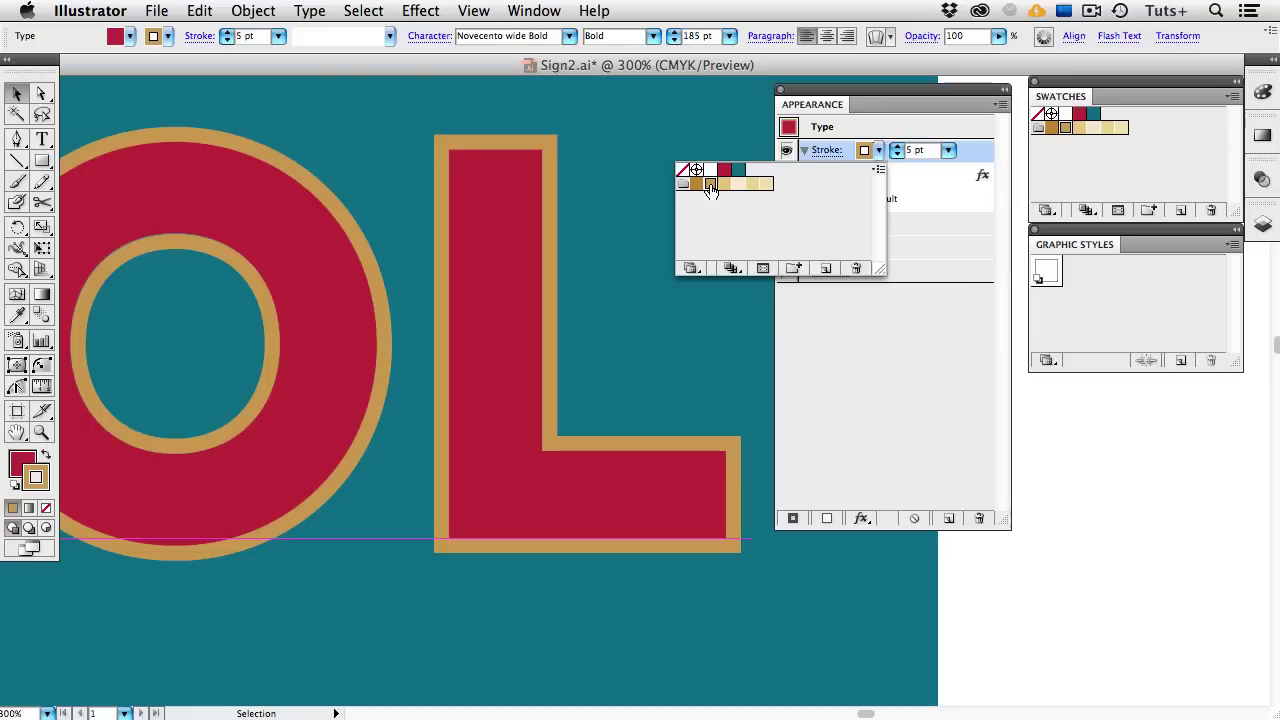
pyautogui.click(884, 346)
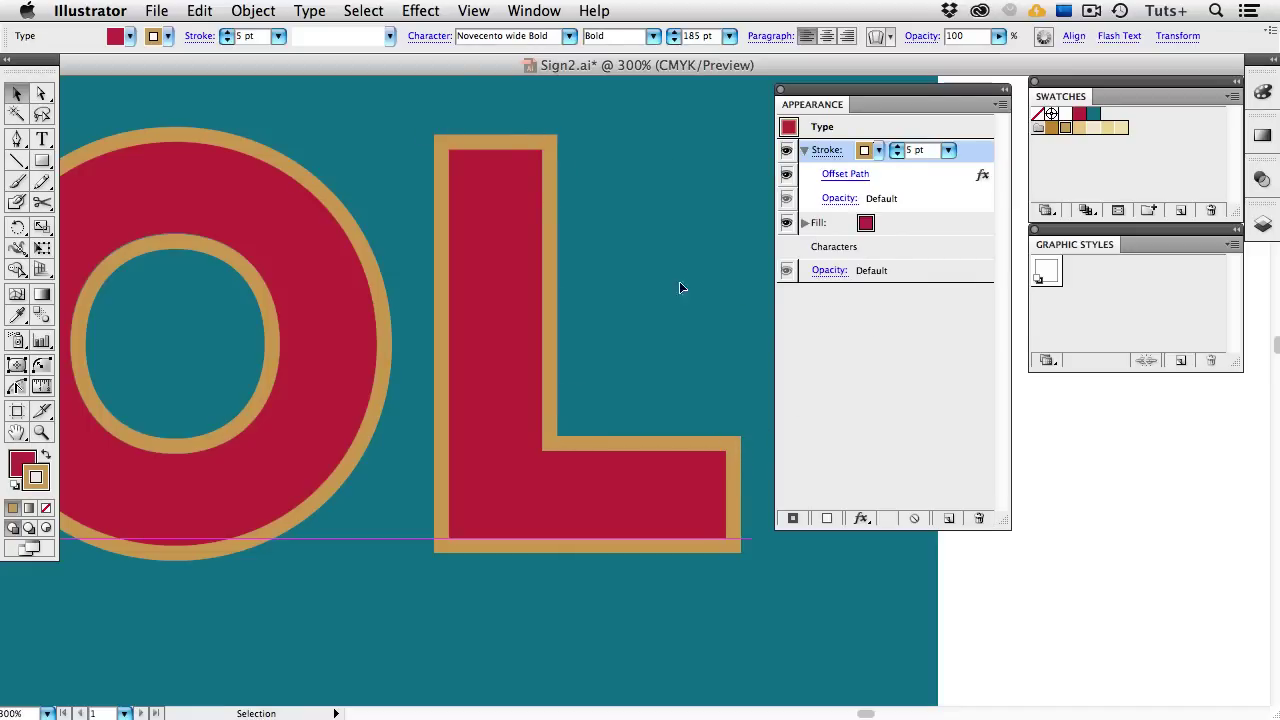
# - Add a second stroke in light cream at 0.5 pt weight
pyautogui.click(792, 519)
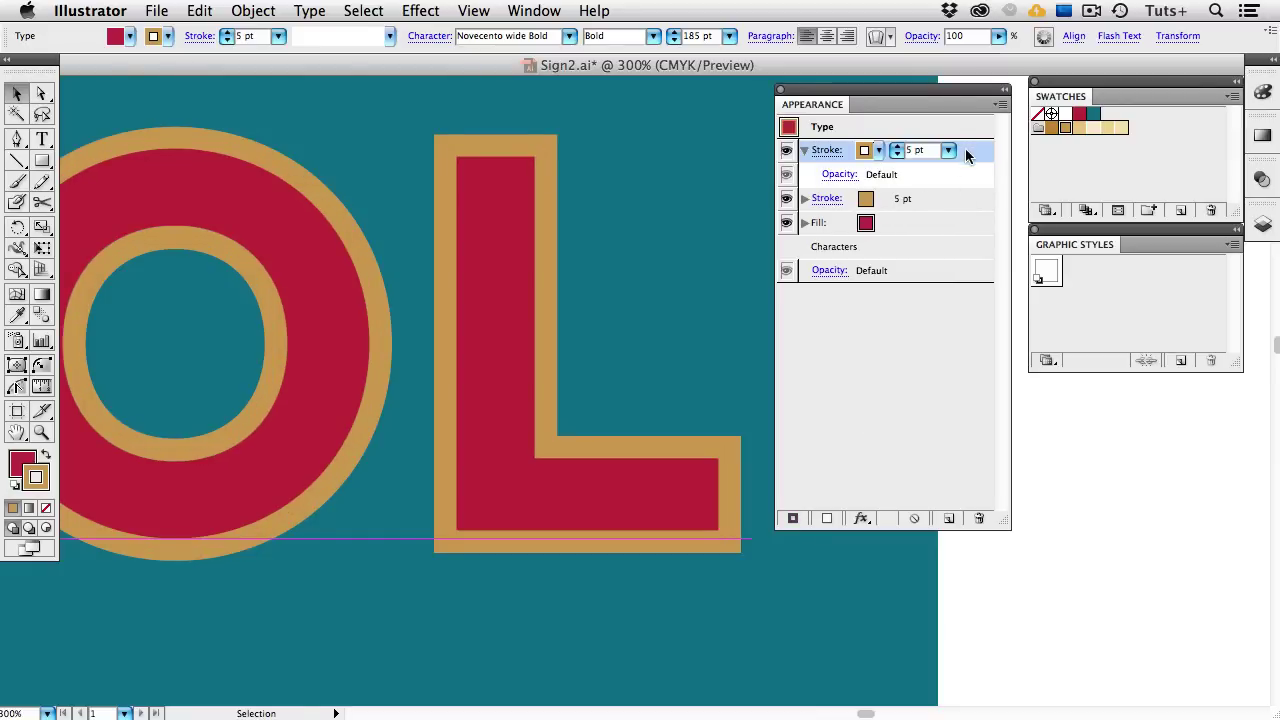
pyautogui.click(879, 151)
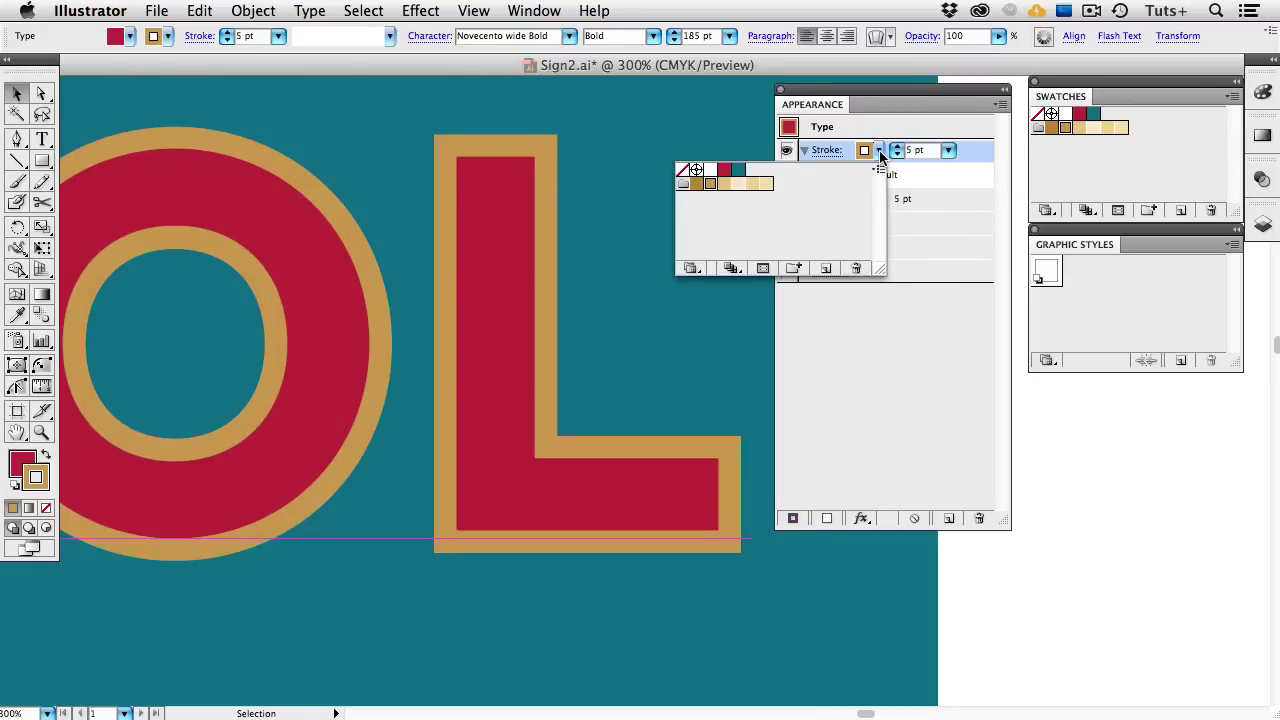
pyautogui.click(753, 184)
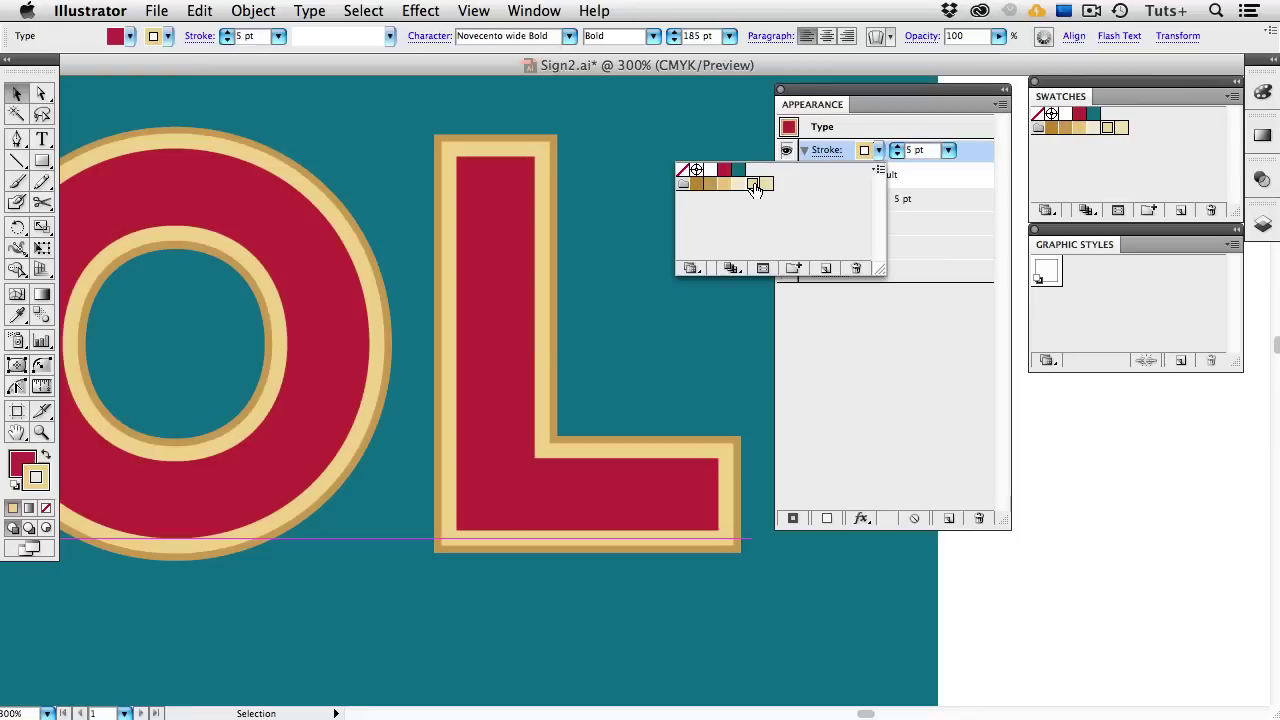
pyautogui.click(948, 150)
pyautogui.click(948, 150)
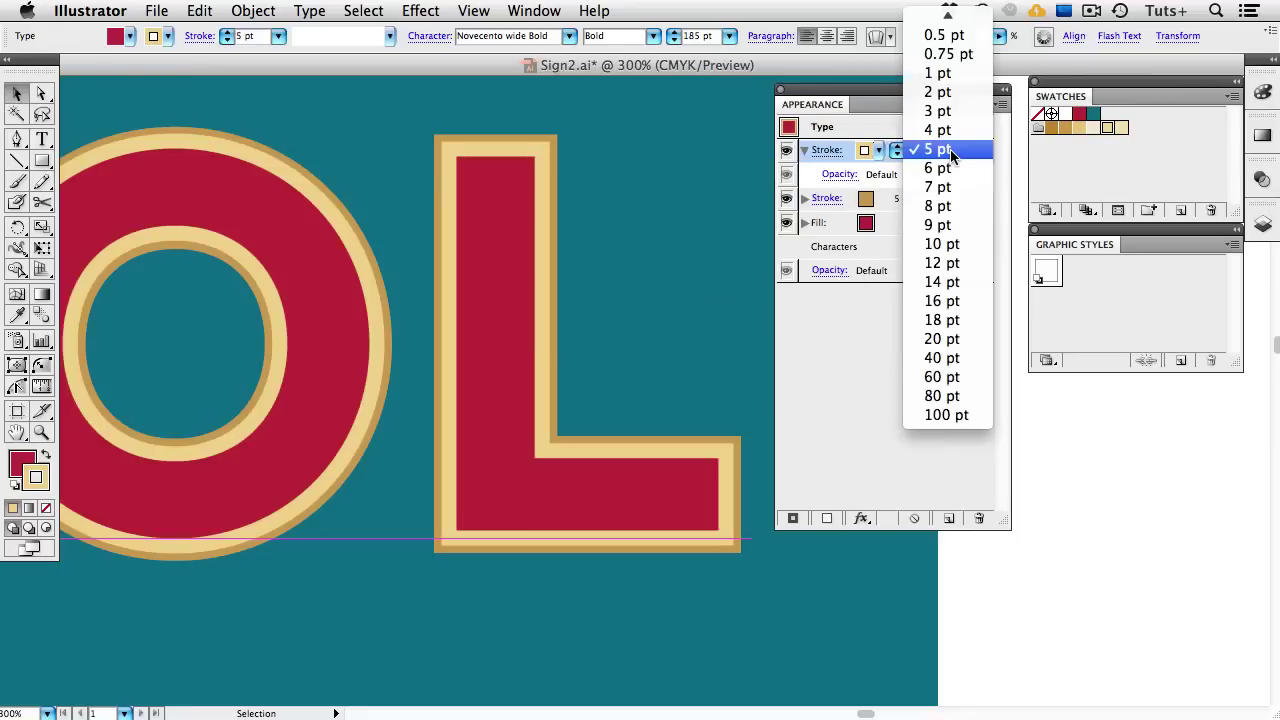
pyautogui.click(944, 35)
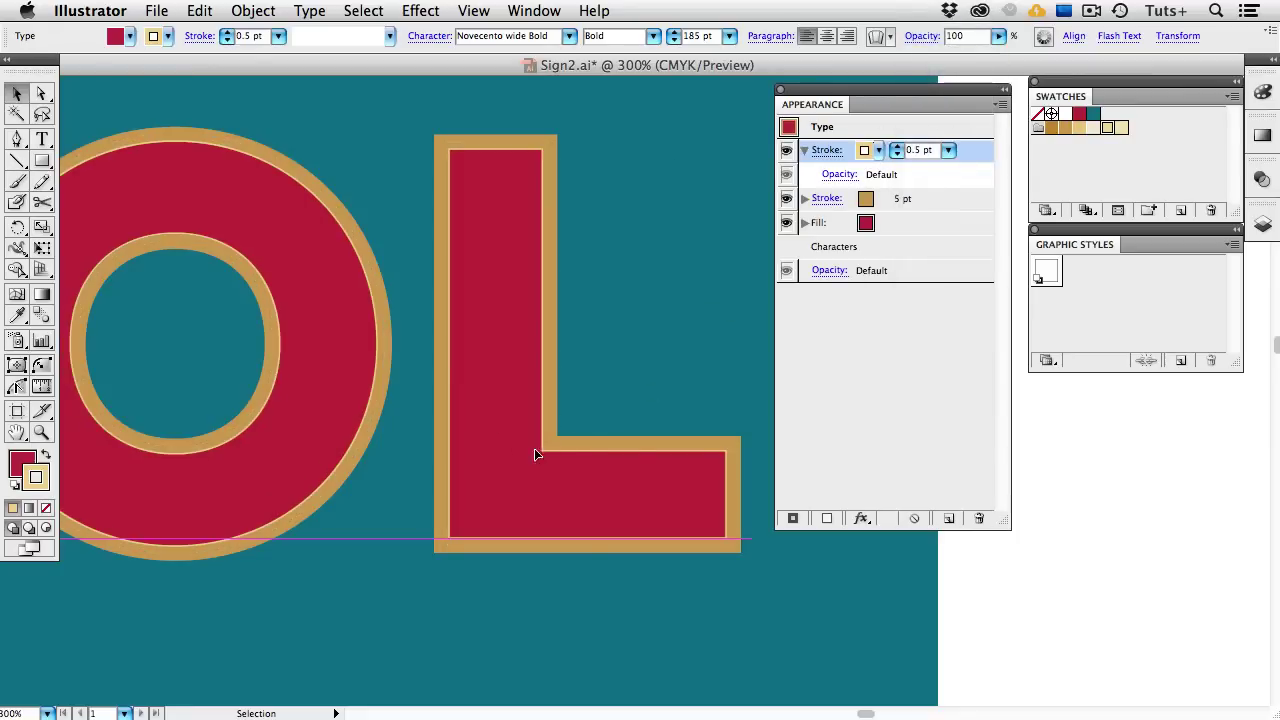
pyautogui.hotkey('ctrl', 'space')
# - Duplicate the thin cream stroke and push it outward with a 5 pt Offset Path effect
pyautogui.moveTo(437, 346); pyautogui.dragTo(512, 367)
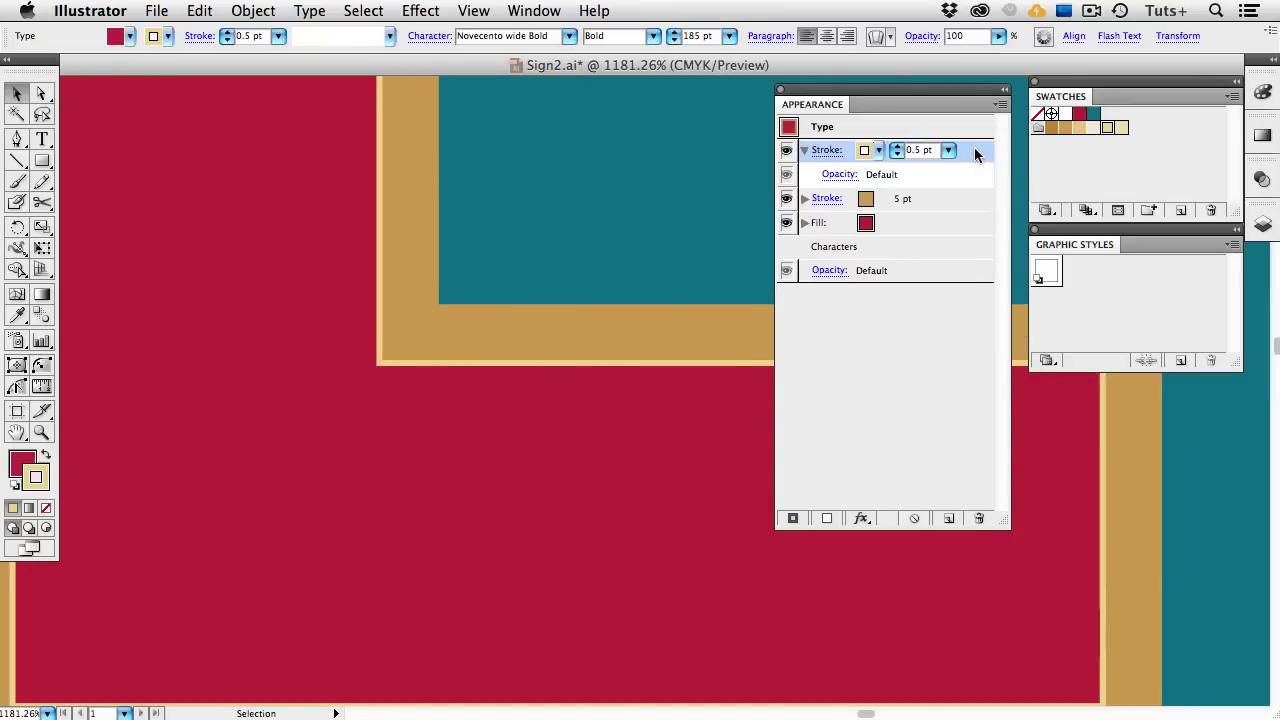
pyautogui.moveTo(972, 160)
pyautogui.mouseDown()
pyautogui.moveTo(943, 449)
pyautogui.moveTo(949, 518)
pyautogui.mouseUp()
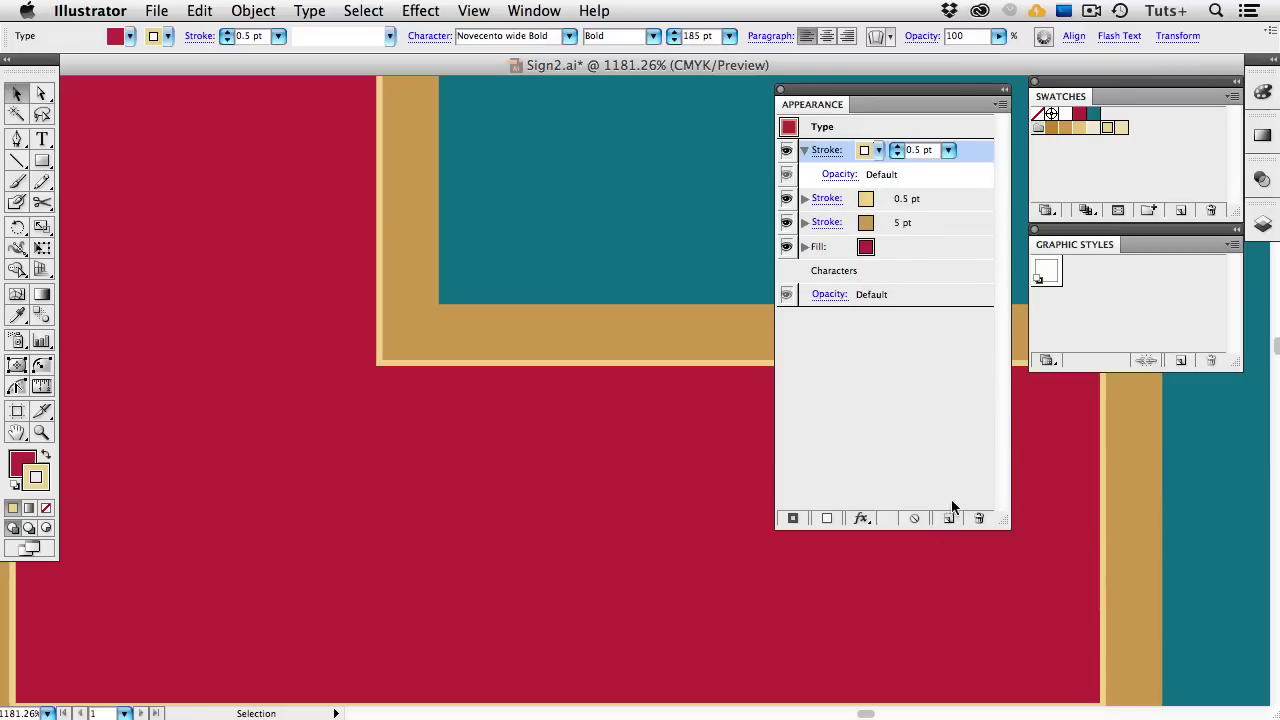
pyautogui.click(863, 518)
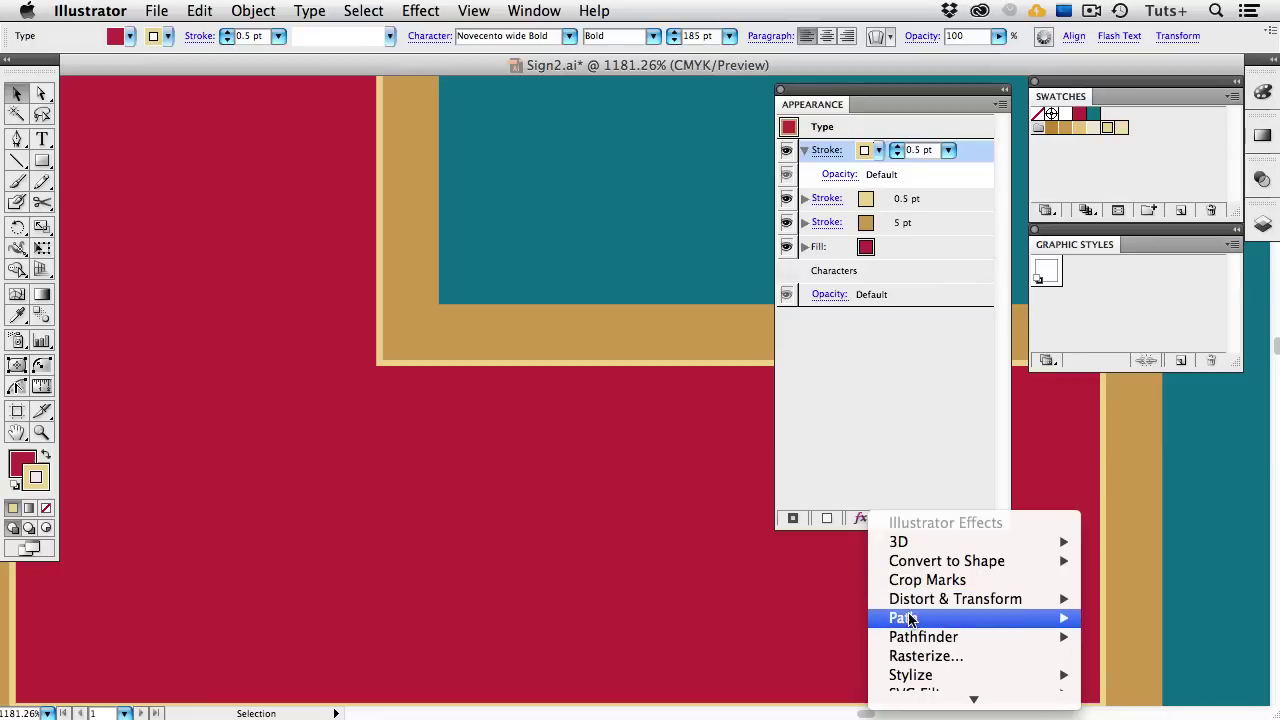
pyautogui.moveTo(930, 620)
pyautogui.click(1104, 620)
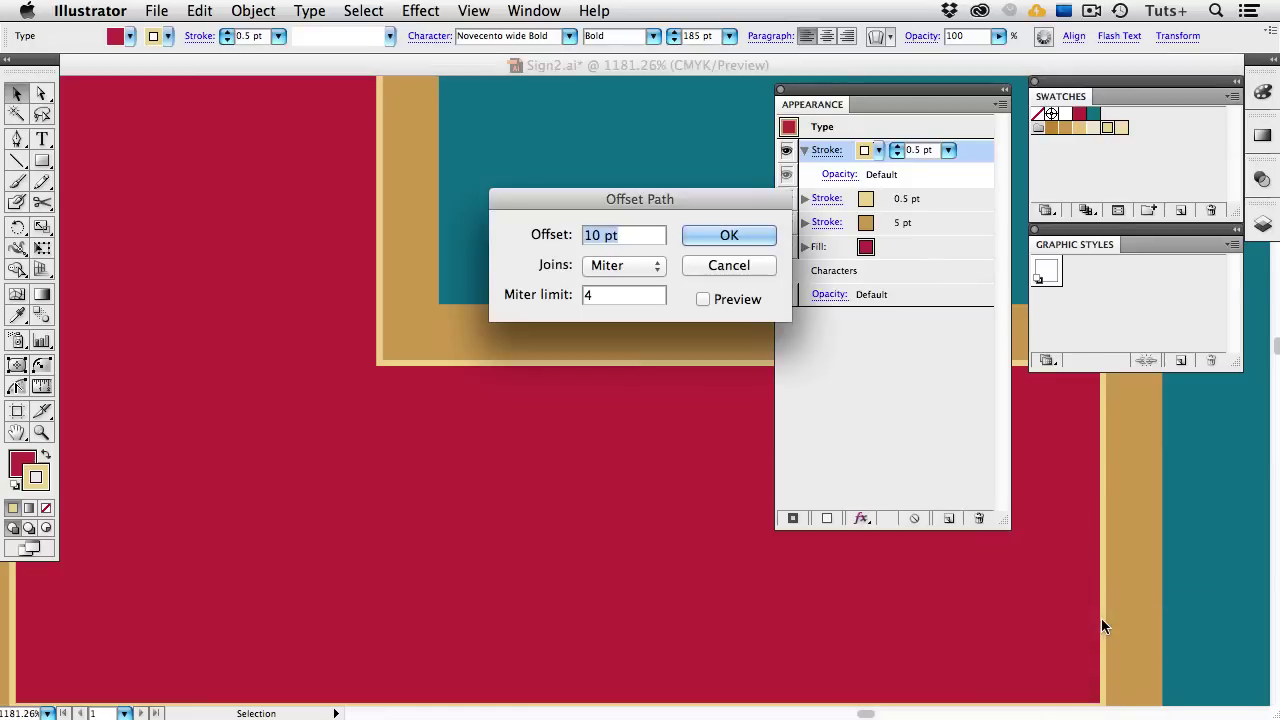
pyautogui.click(703, 299)
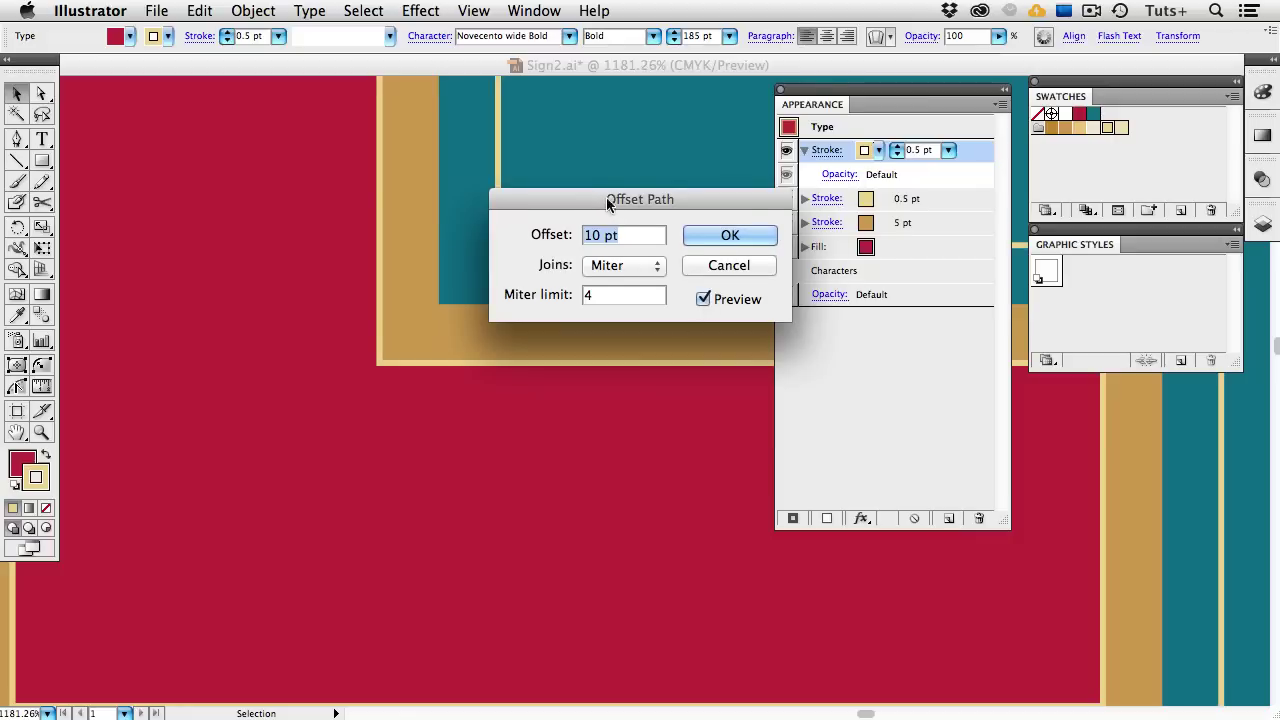
pyautogui.moveTo(650, 199); pyautogui.dragTo(815, 197)
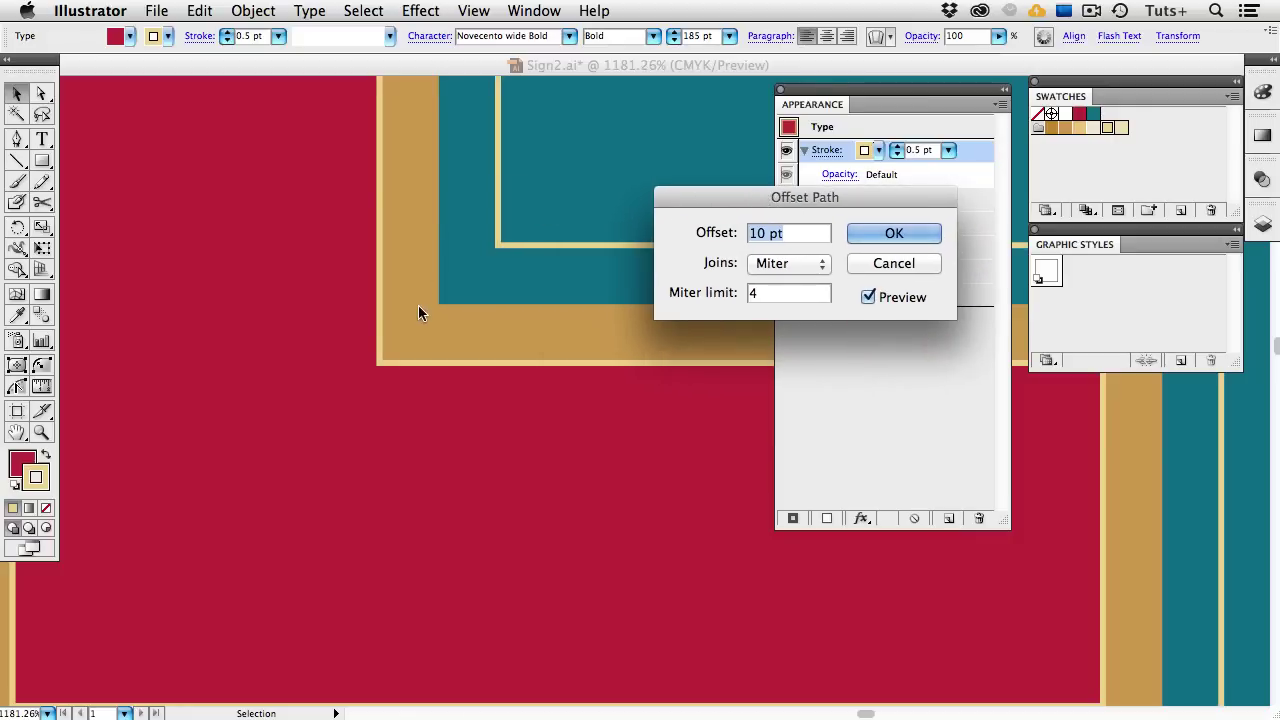
pyautogui.press('Down')
pyautogui.press('Down')
pyautogui.press('Down')
pyautogui.press('Down')
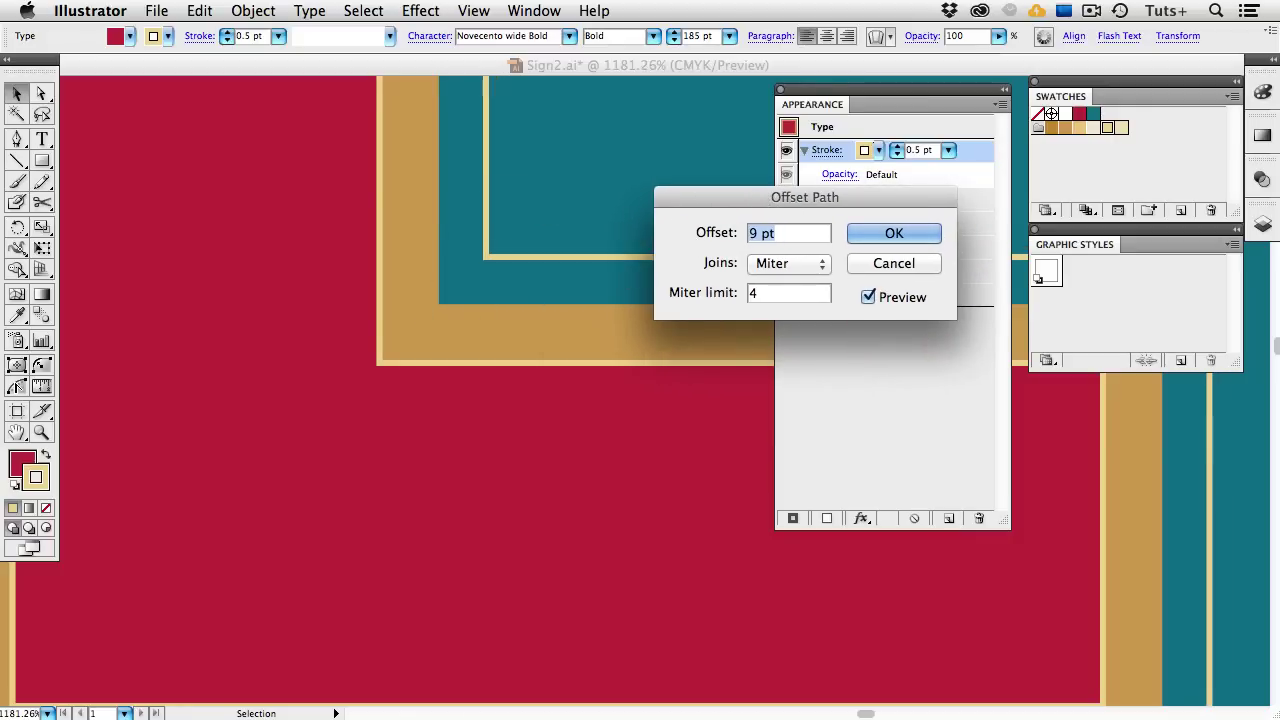
pyautogui.press('Down')
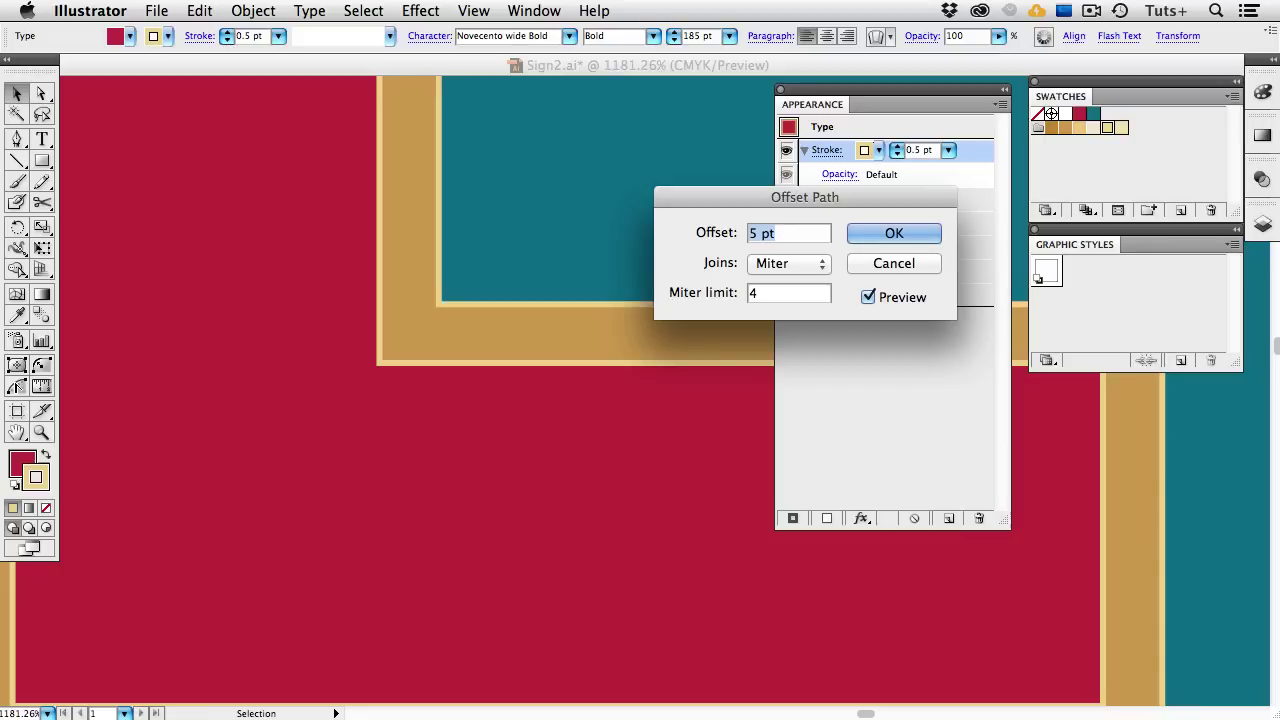
pyautogui.click(865, 234)
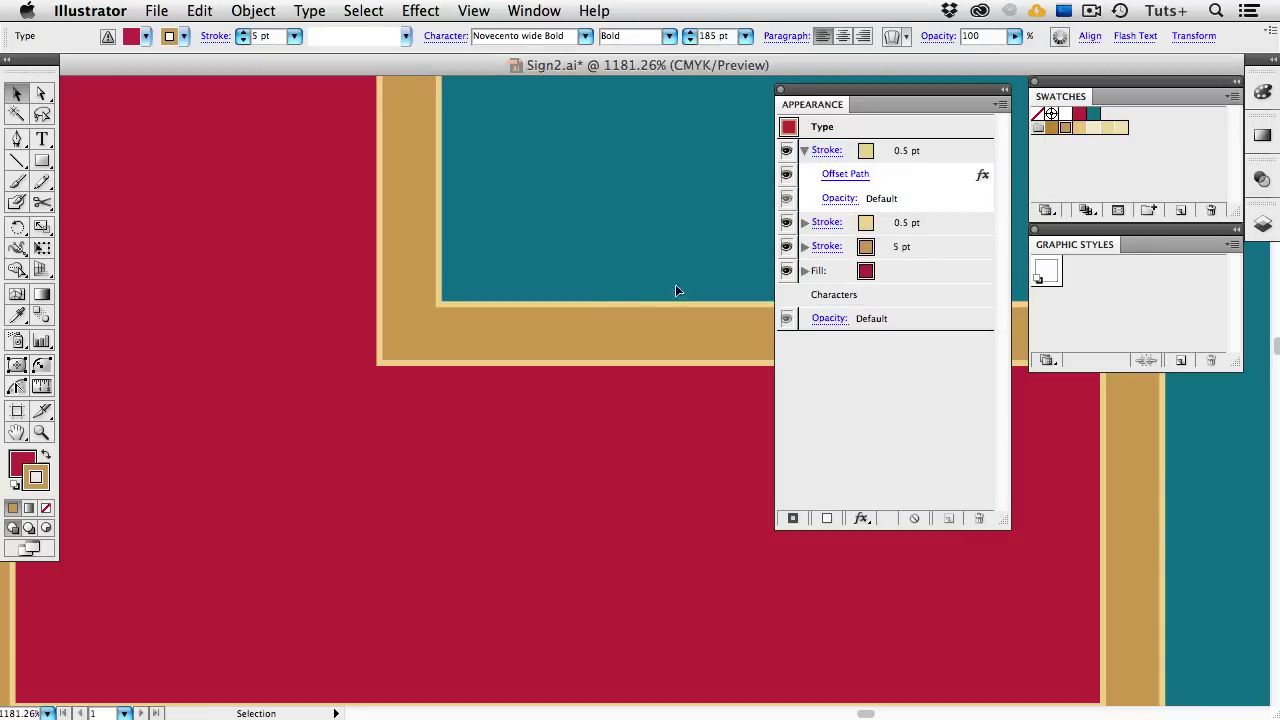
pyautogui.keyDown('alt'); pyautogui.keyDown('super'); pyautogui.click(593, 292); pyautogui.keyUp('super'); pyautogui.keyUp('alt')
pyautogui.keyDown('alt'); pyautogui.keyDown('super'); pyautogui.click(593, 292); pyautogui.keyUp('super'); pyautogui.keyUp('alt')
pyautogui.keyDown('alt'); pyautogui.keyDown('super'); pyautogui.click(593, 292); pyautogui.keyUp('super'); pyautogui.keyUp('alt')
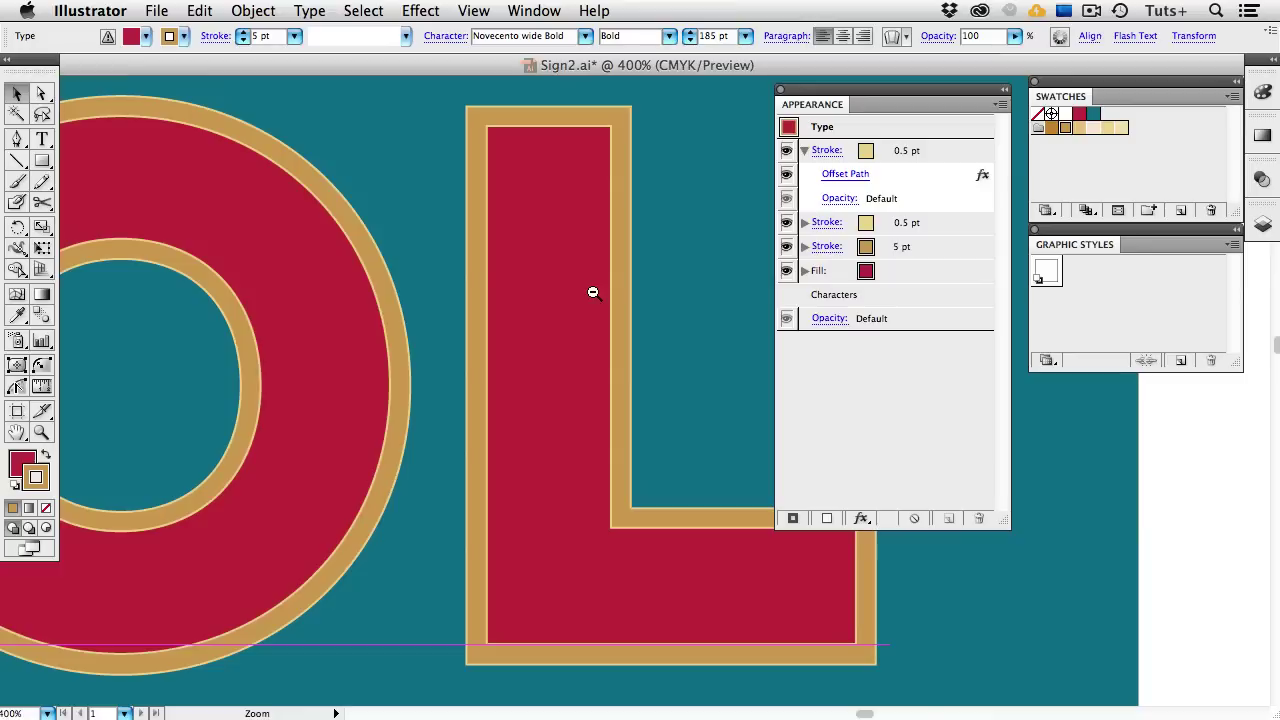
pyautogui.moveTo(593, 292); pyautogui.dragTo(510, 218)
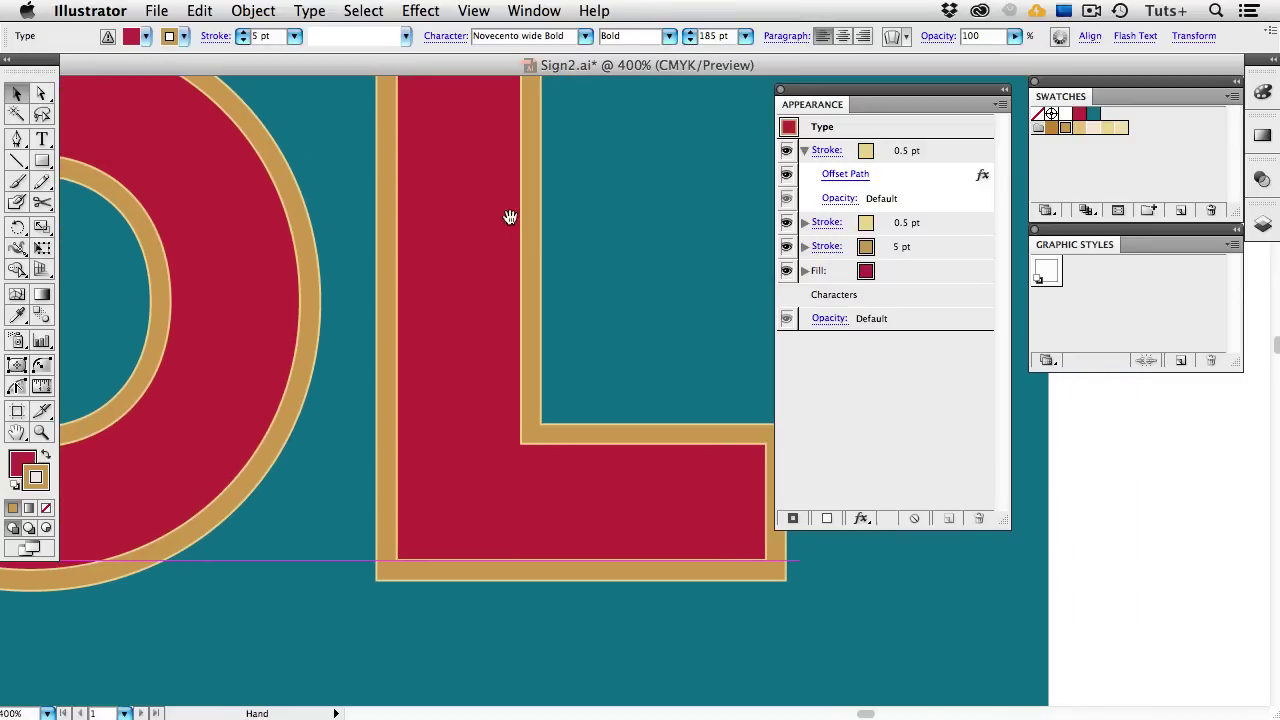
pyautogui.click(935, 248)
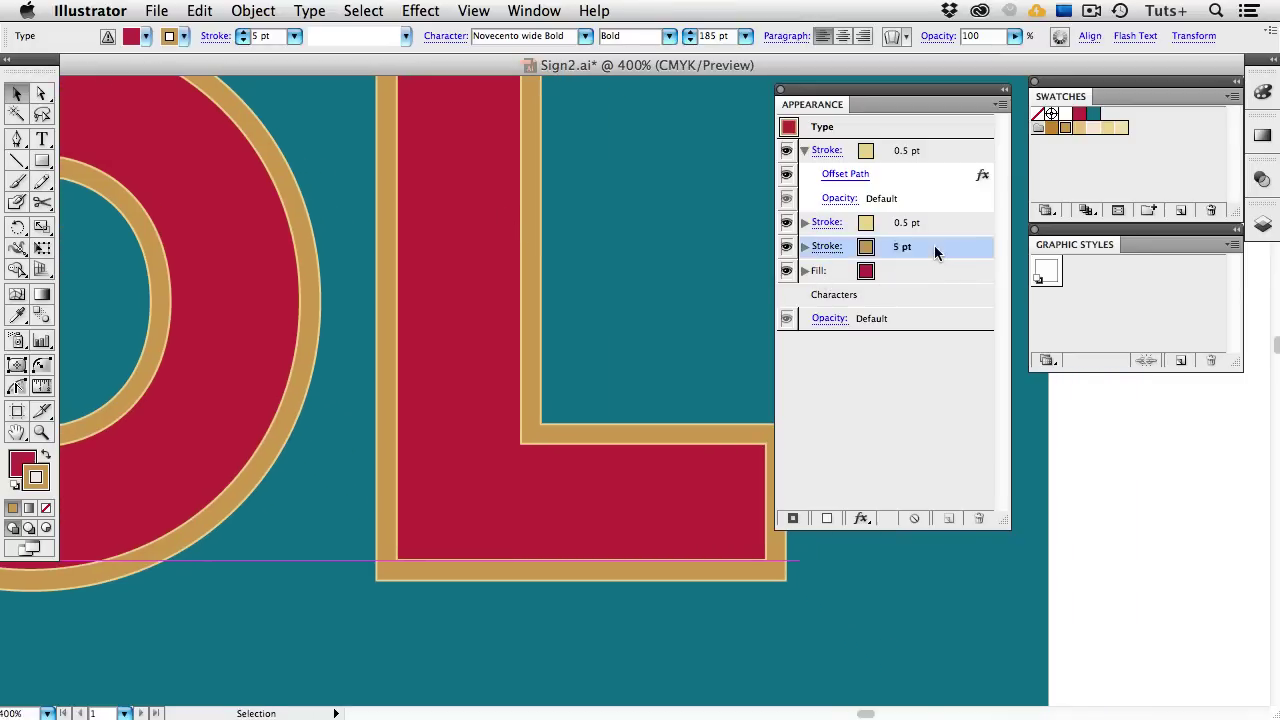
pyautogui.click(804, 247)
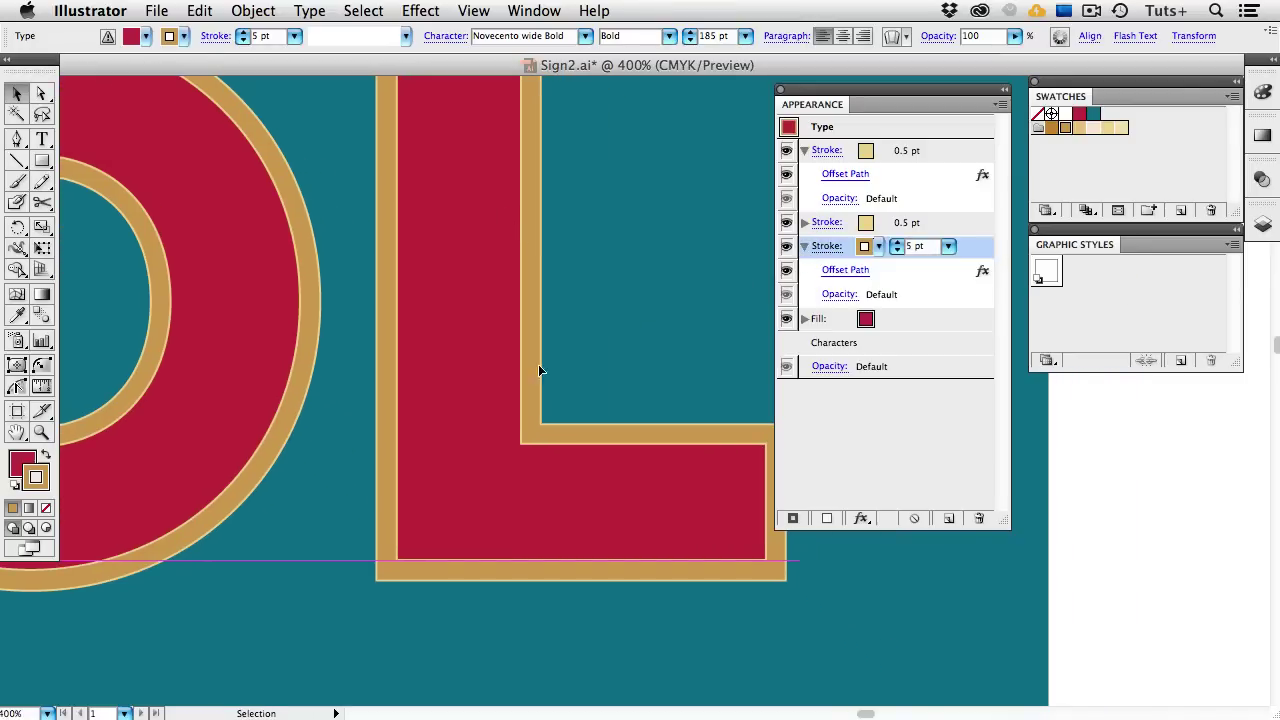
pyautogui.click(804, 222)
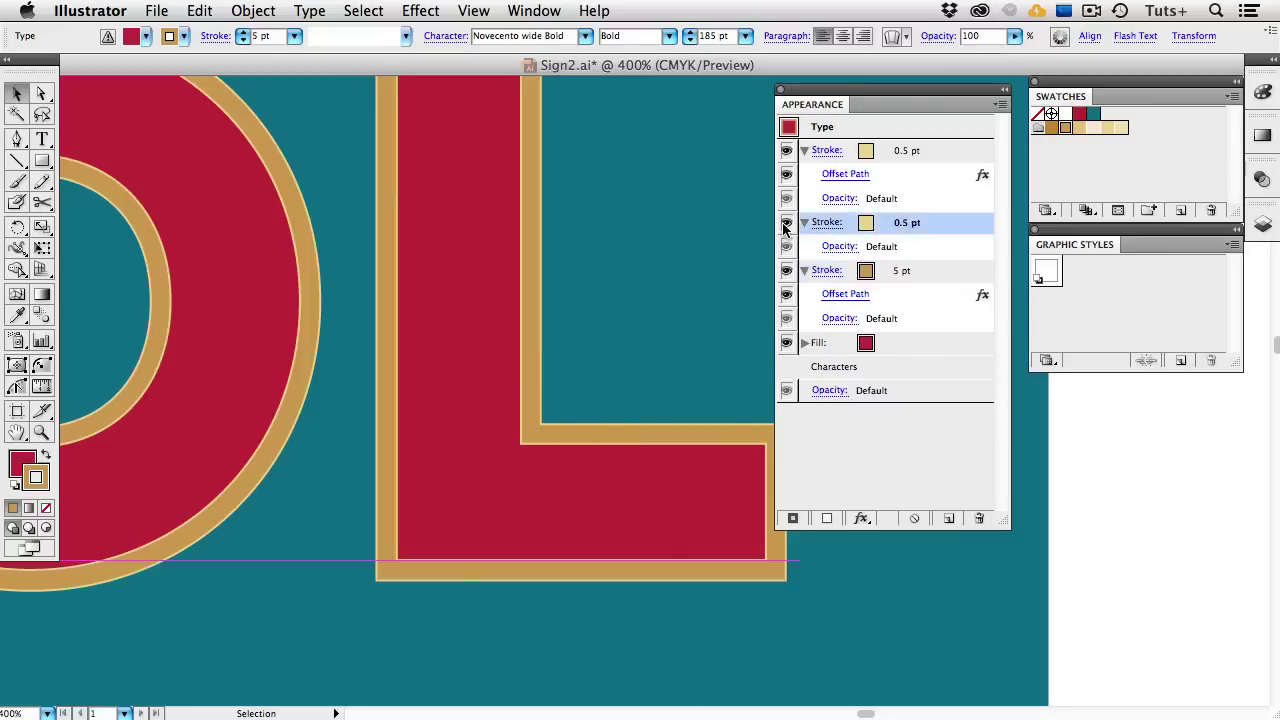
pyautogui.click(786, 226)
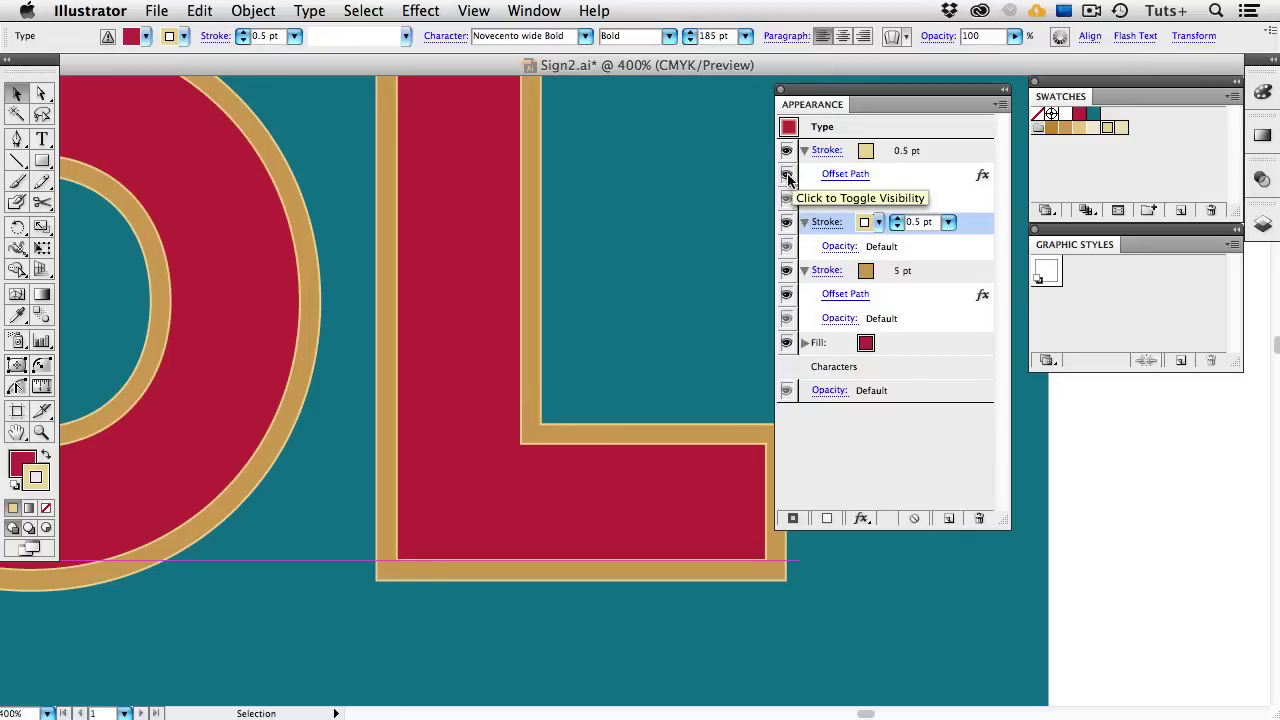
pyautogui.click(788, 176)
pyautogui.click(788, 176)
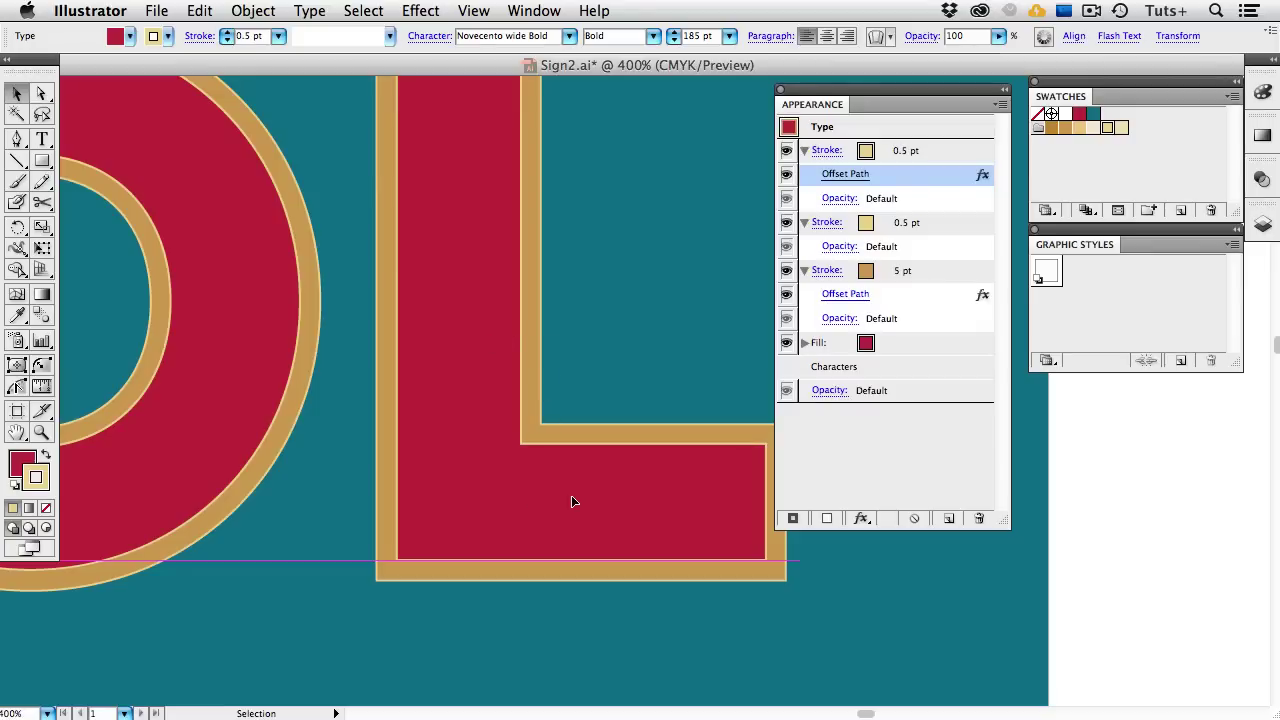
pyautogui.keyDown('alt'); pyautogui.keyDown('super'); pyautogui.click(586, 449); pyautogui.keyUp('super'); pyautogui.keyUp('alt')
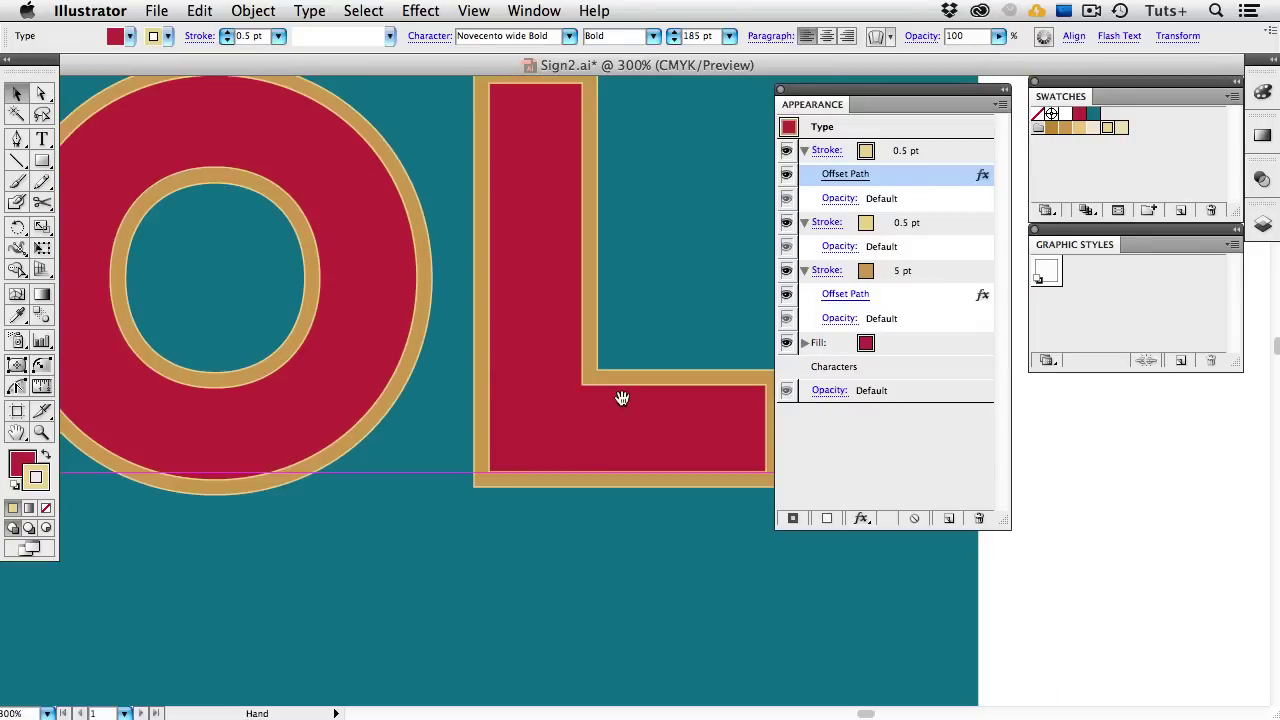
pyautogui.moveTo(622, 399); pyautogui.dragTo(543, 449)
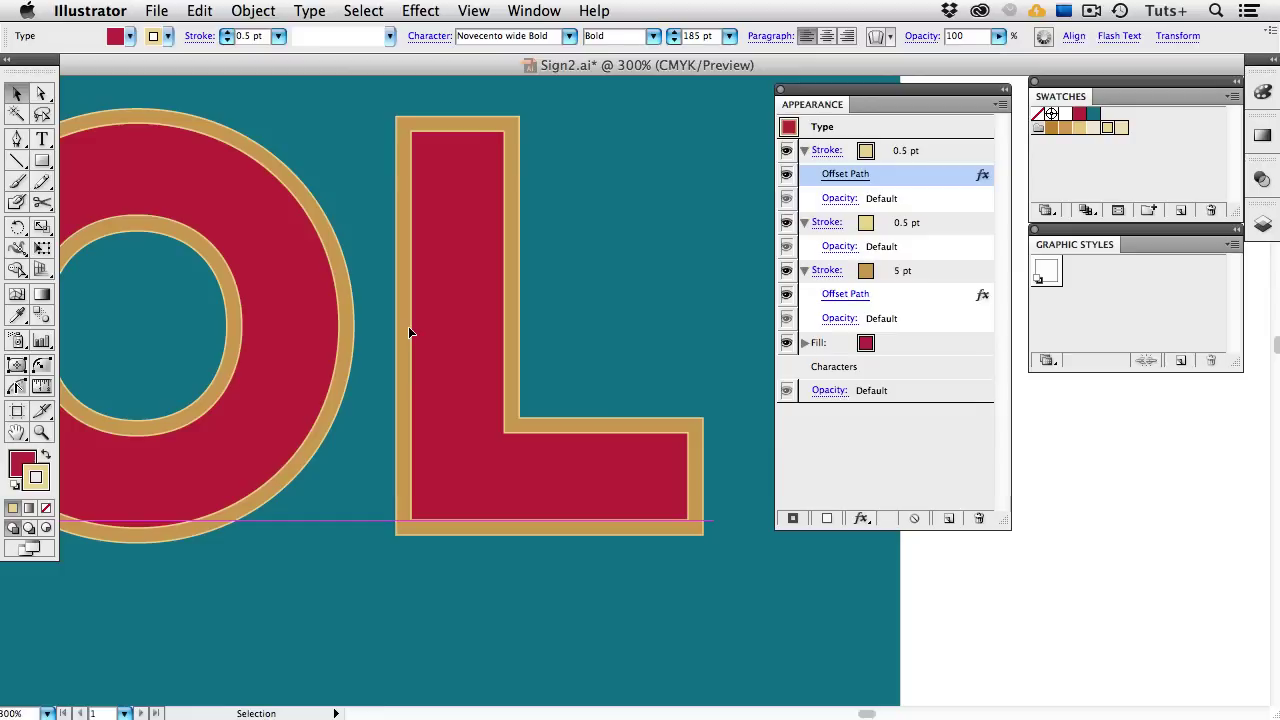
# - Add a white 4 pt stroke above the others and bring up its Stroke options
pyautogui.click(937, 146)
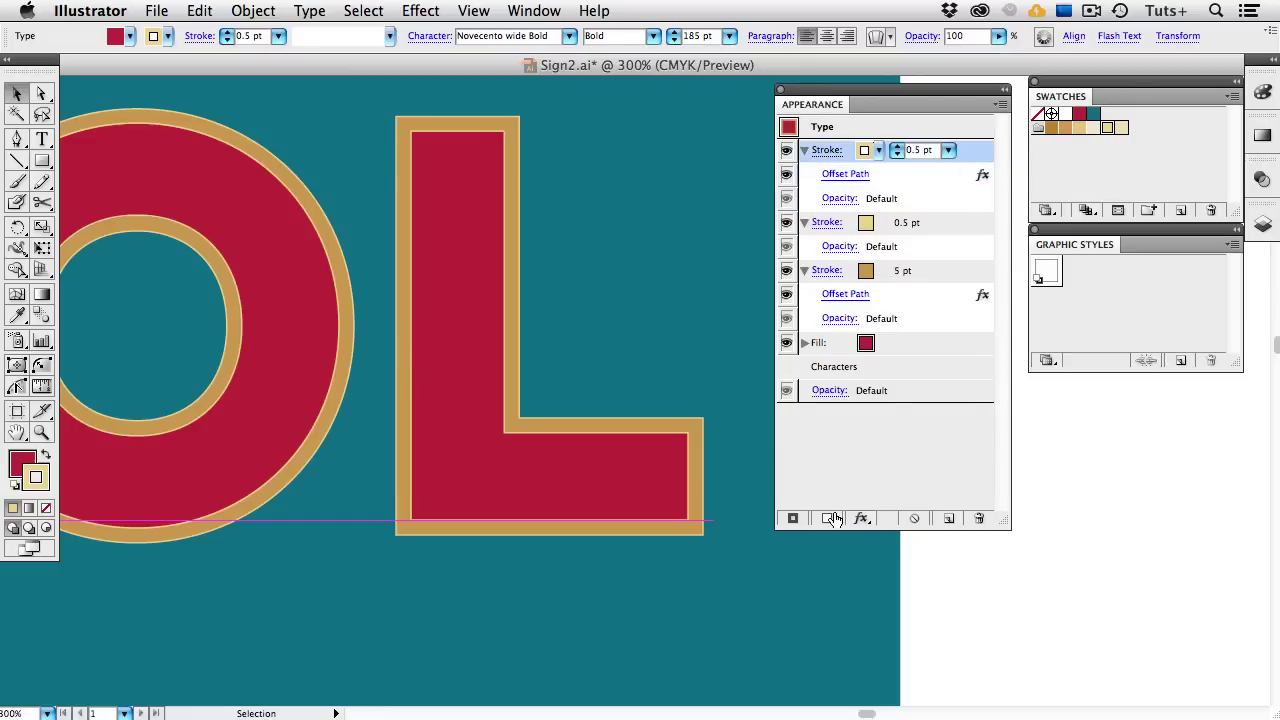
pyautogui.click(793, 519)
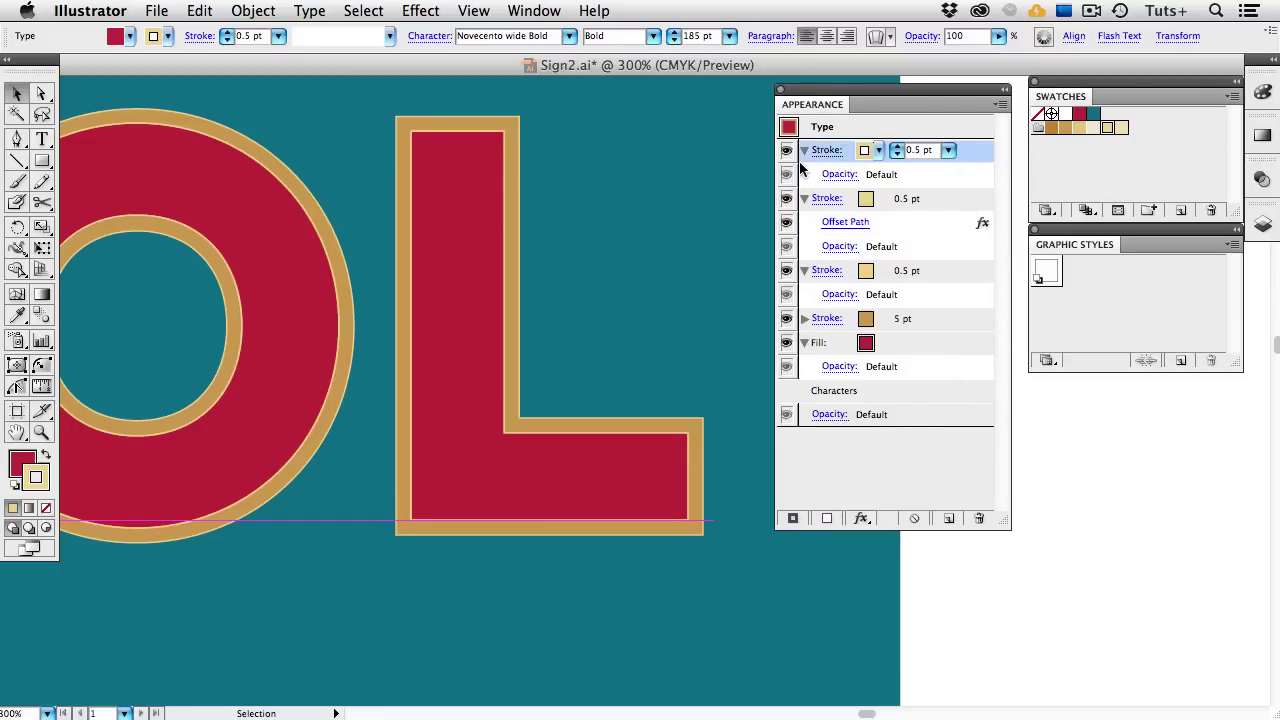
pyautogui.click(878, 150)
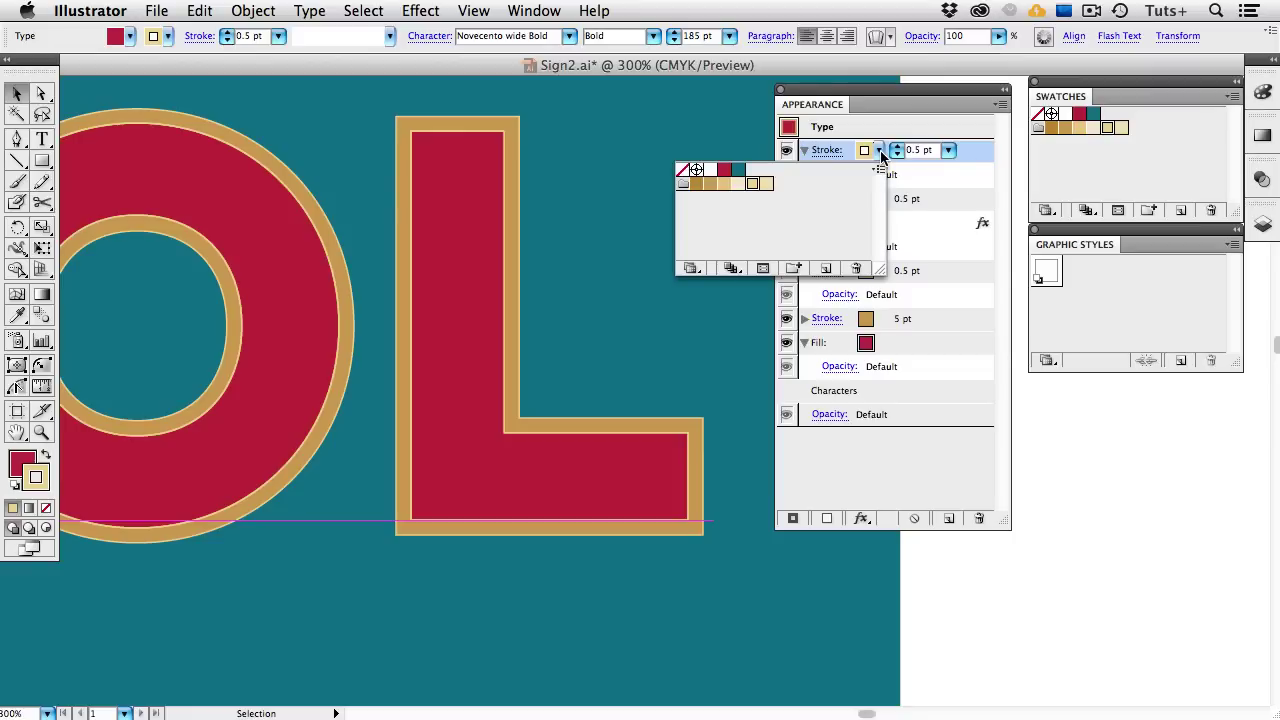
pyautogui.click(709, 171)
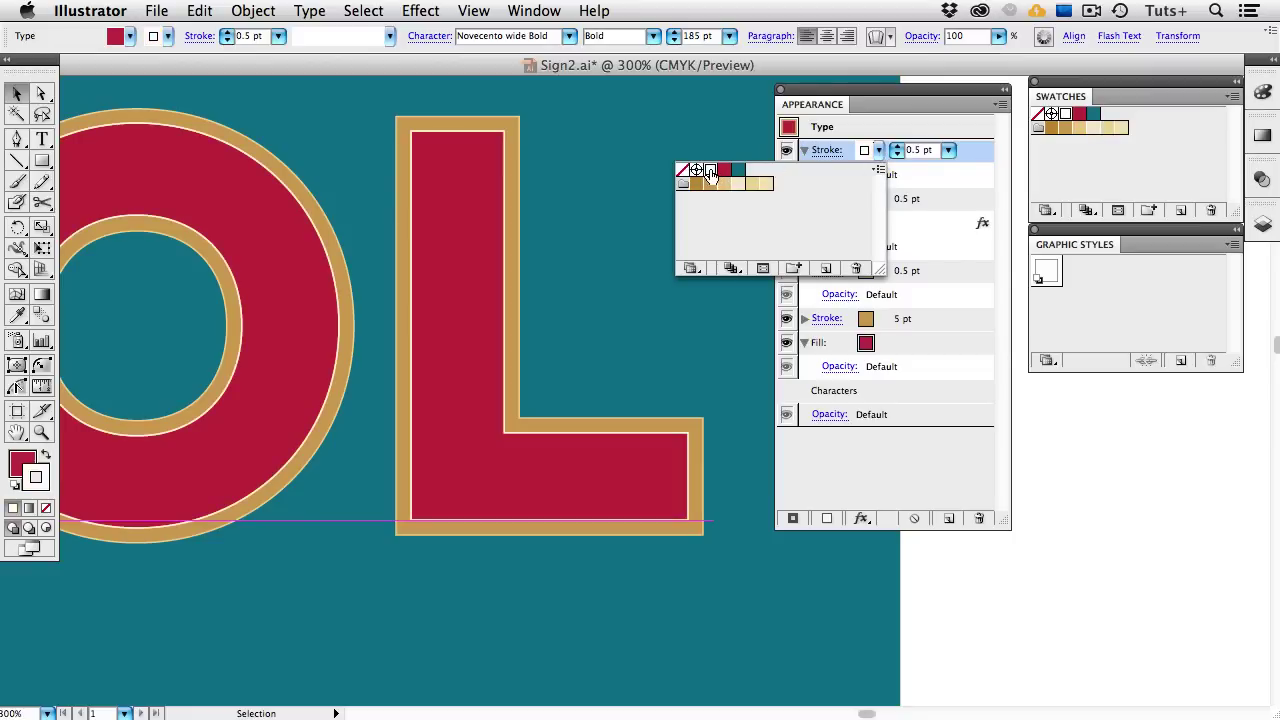
pyautogui.click(968, 165)
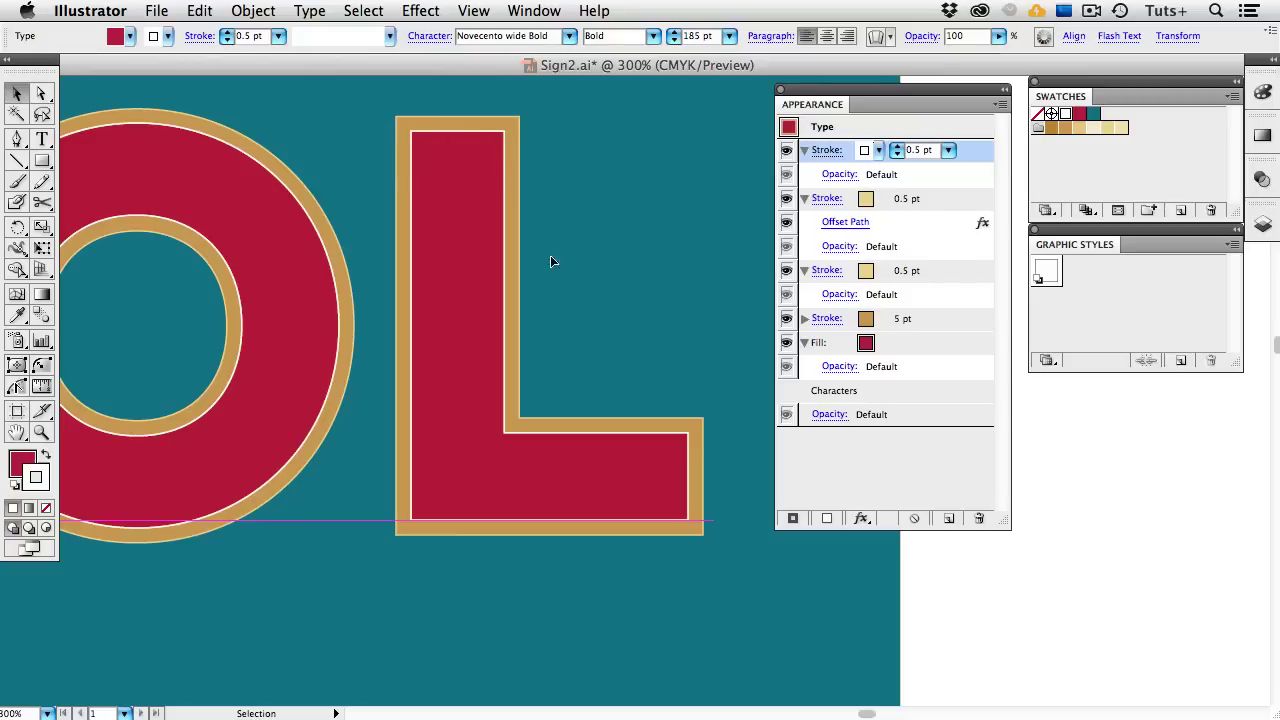
pyautogui.click(898, 147)
pyautogui.click(898, 147)
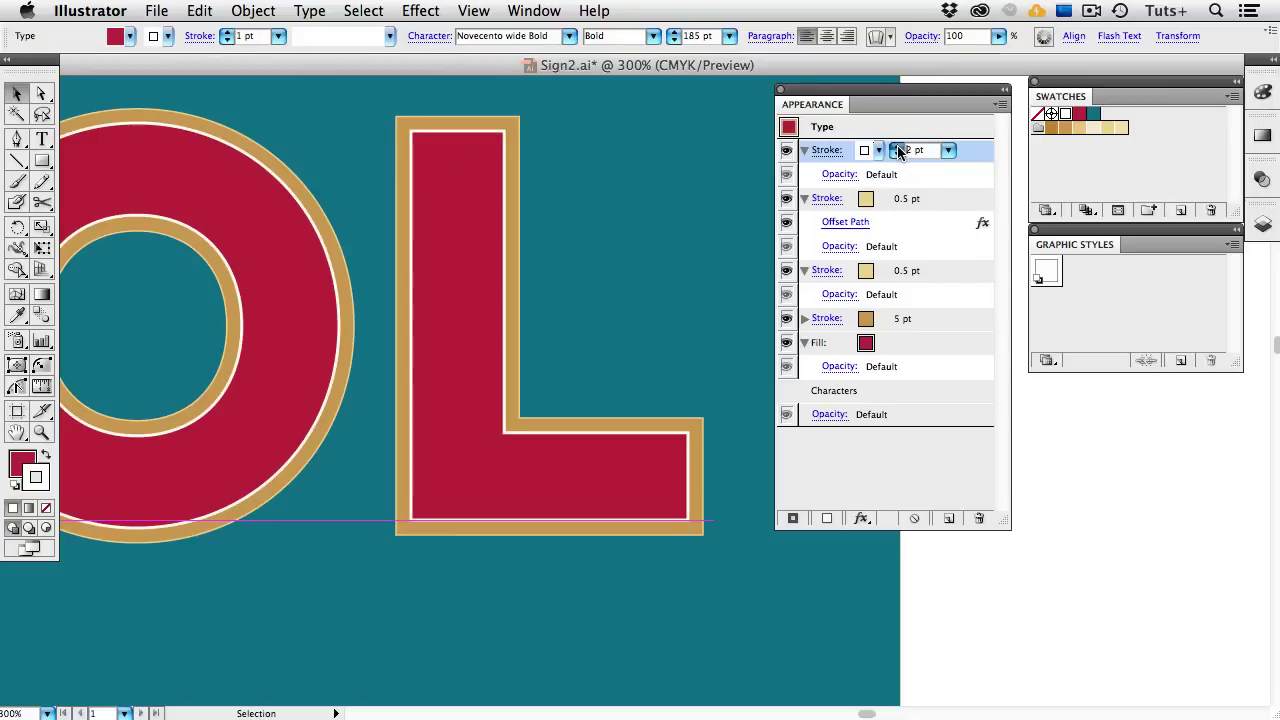
pyautogui.click(898, 147)
pyautogui.click(898, 147)
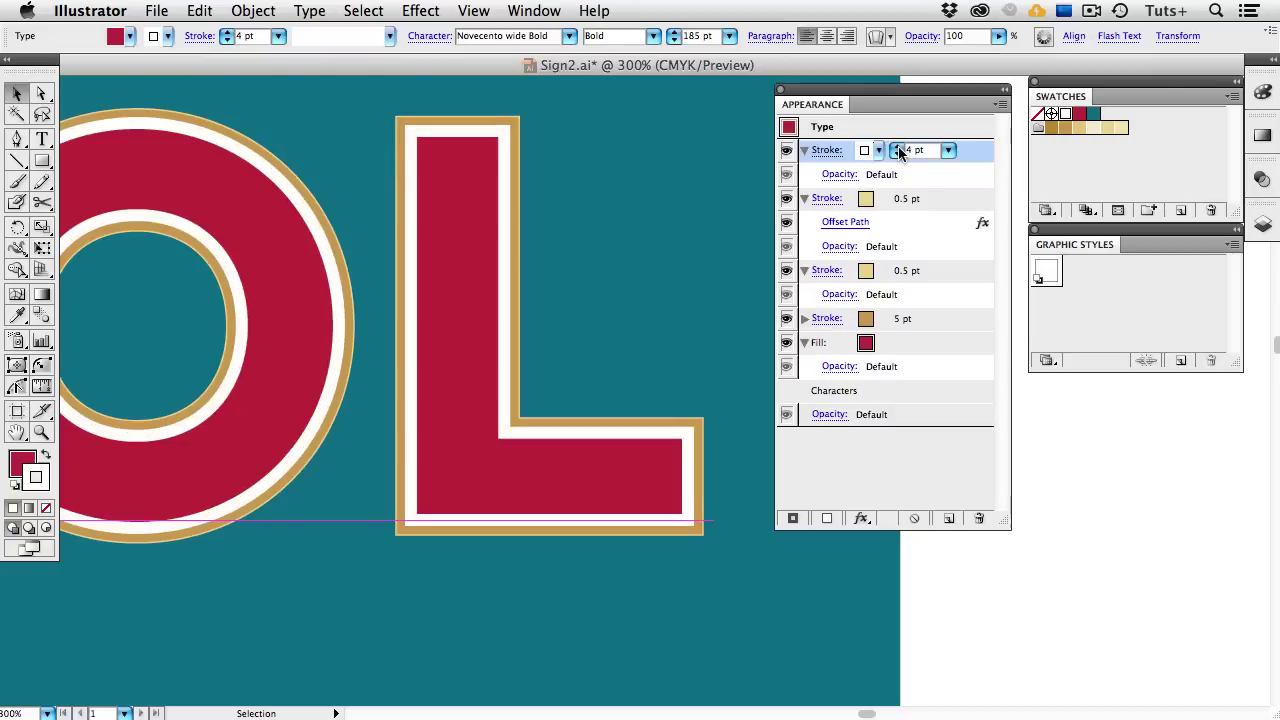
pyautogui.click(827, 150)
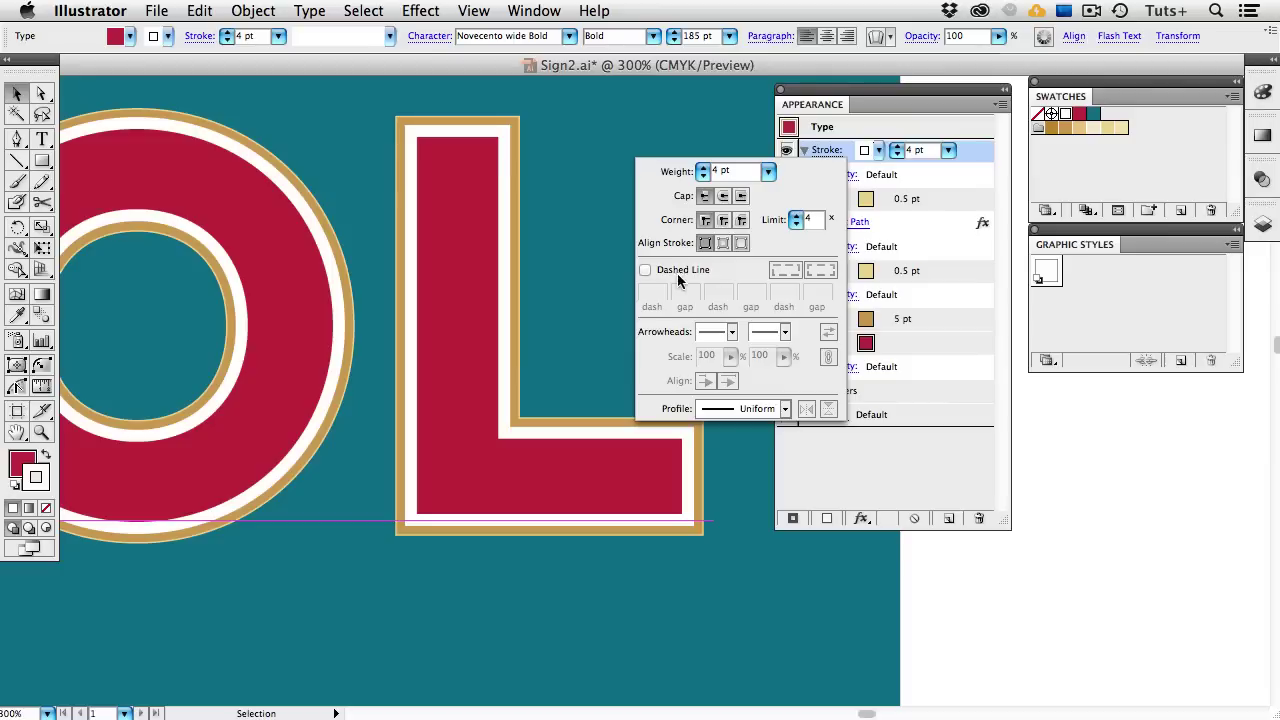
# - Make the white stroke 7 pt dashed (1 pt dash, 14 pt gap), round cap and join, corner-aligned
pyautogui.click(645, 270)
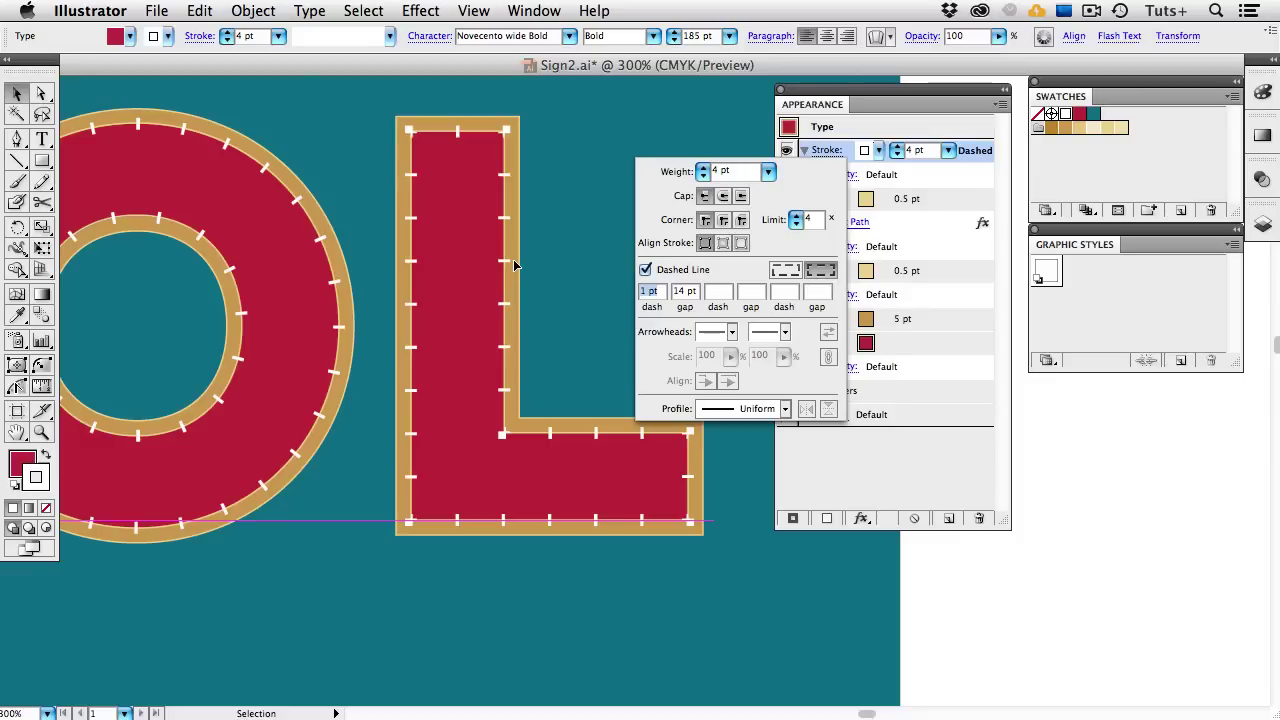
pyautogui.click(723, 200)
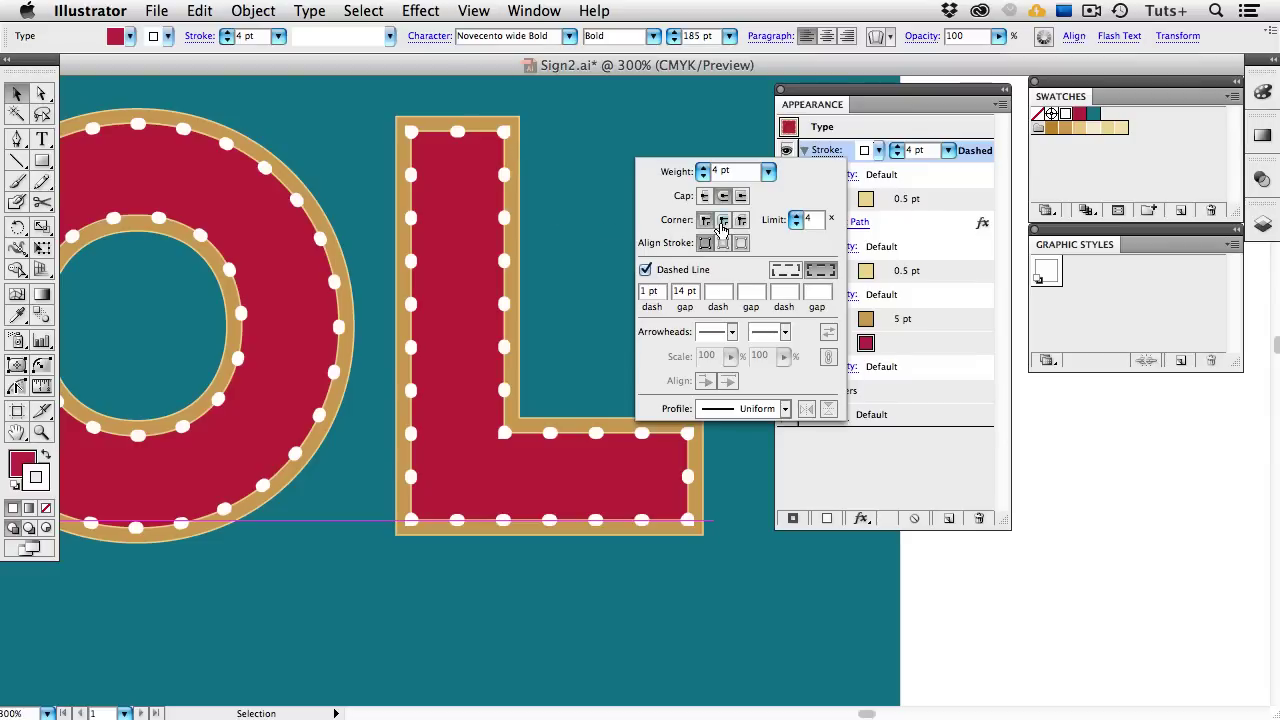
pyautogui.click(723, 222)
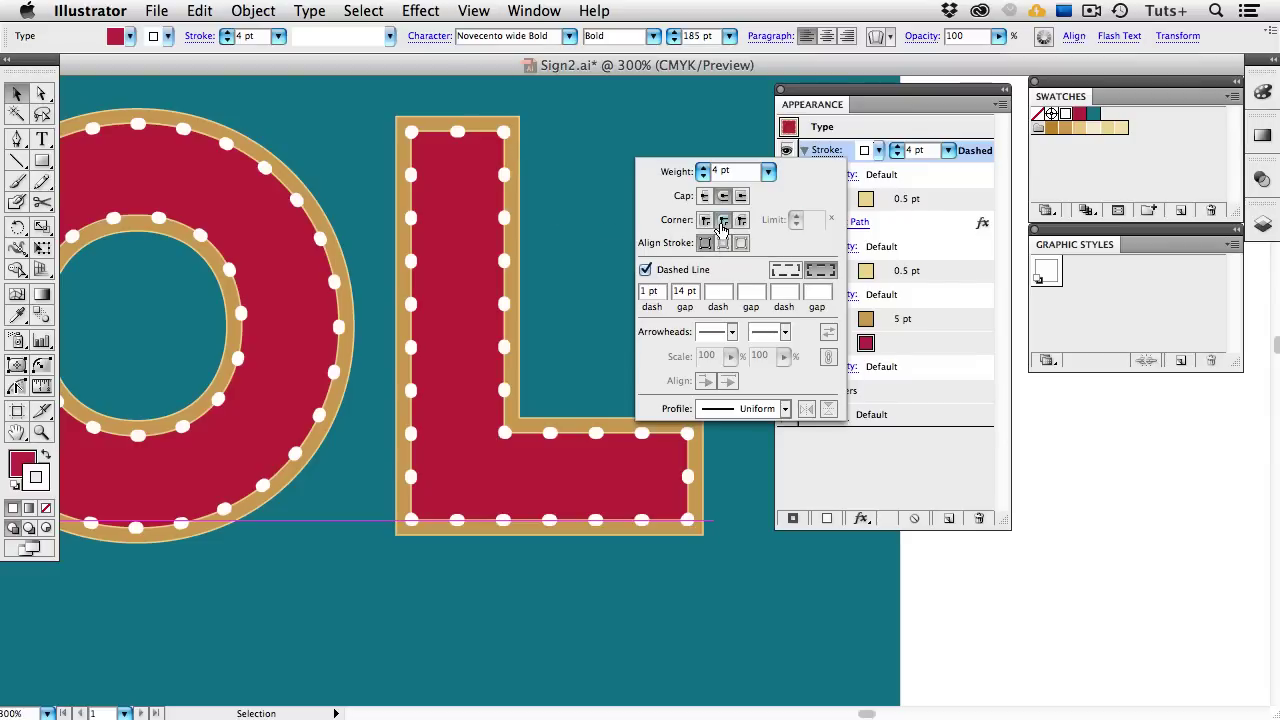
pyautogui.click(705, 168)
pyautogui.click(705, 168)
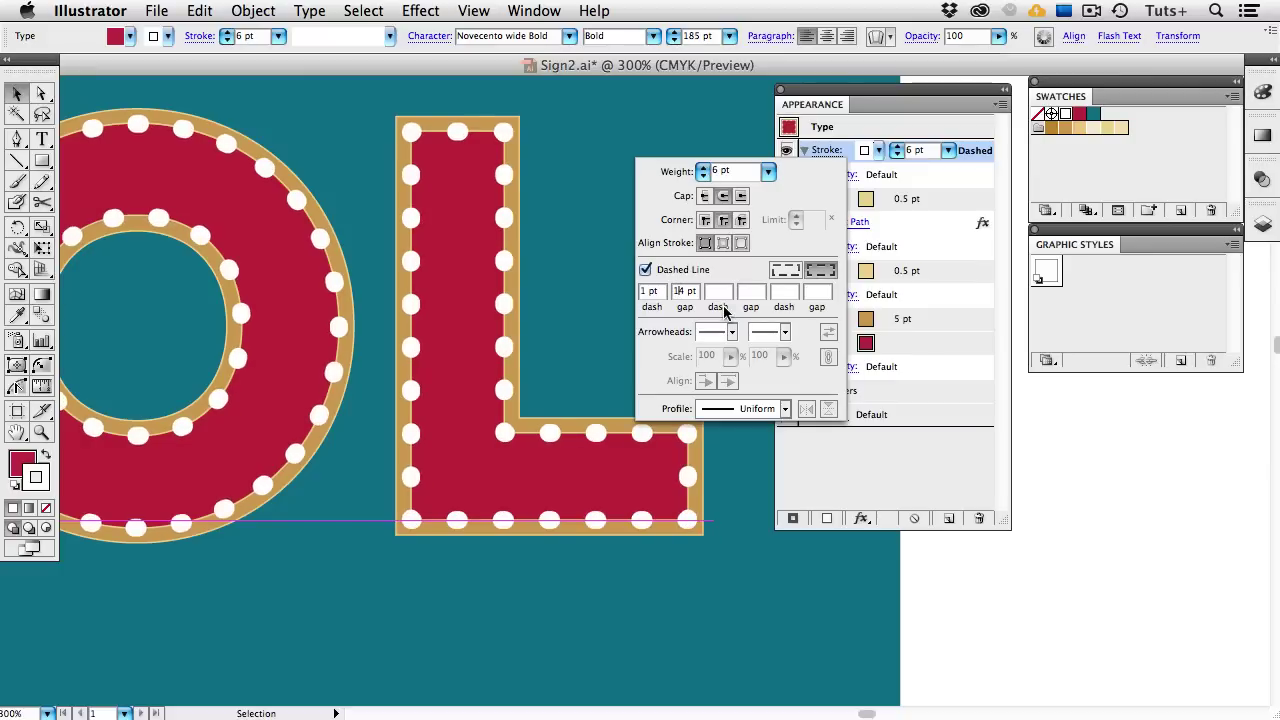
pyautogui.press('Up')
pyautogui.click(703, 169)
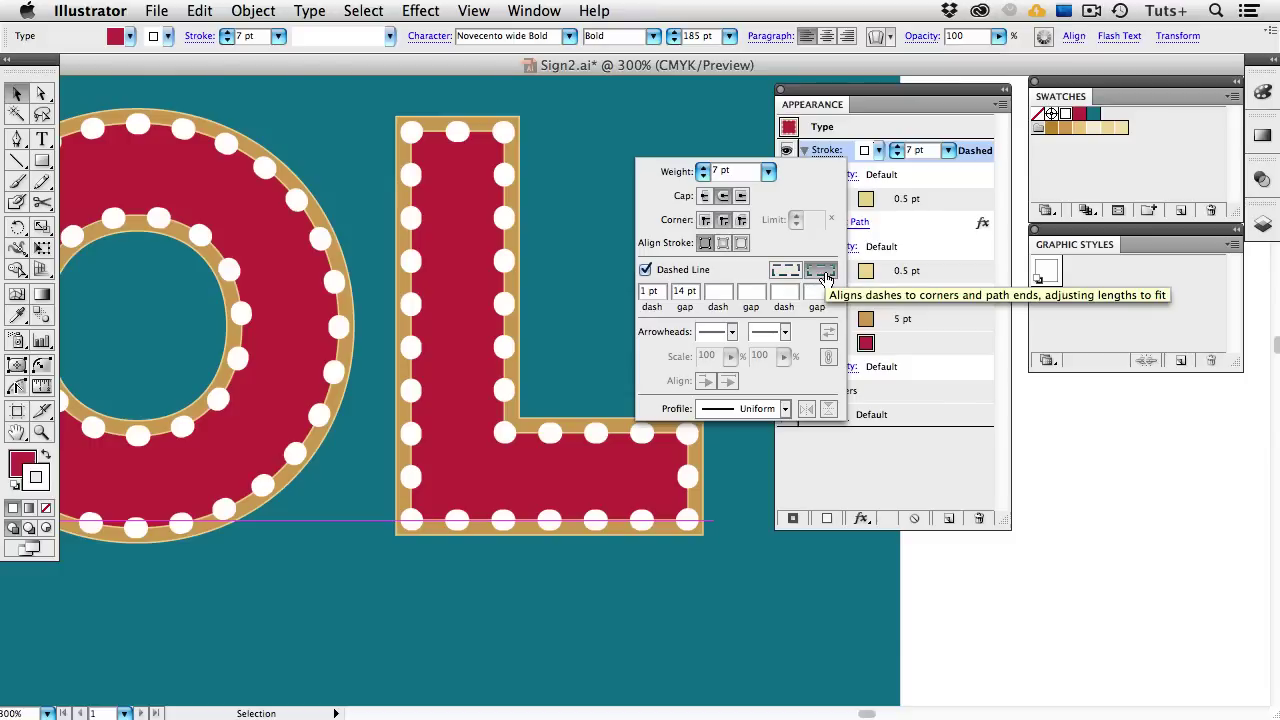
pyautogui.click(786, 270)
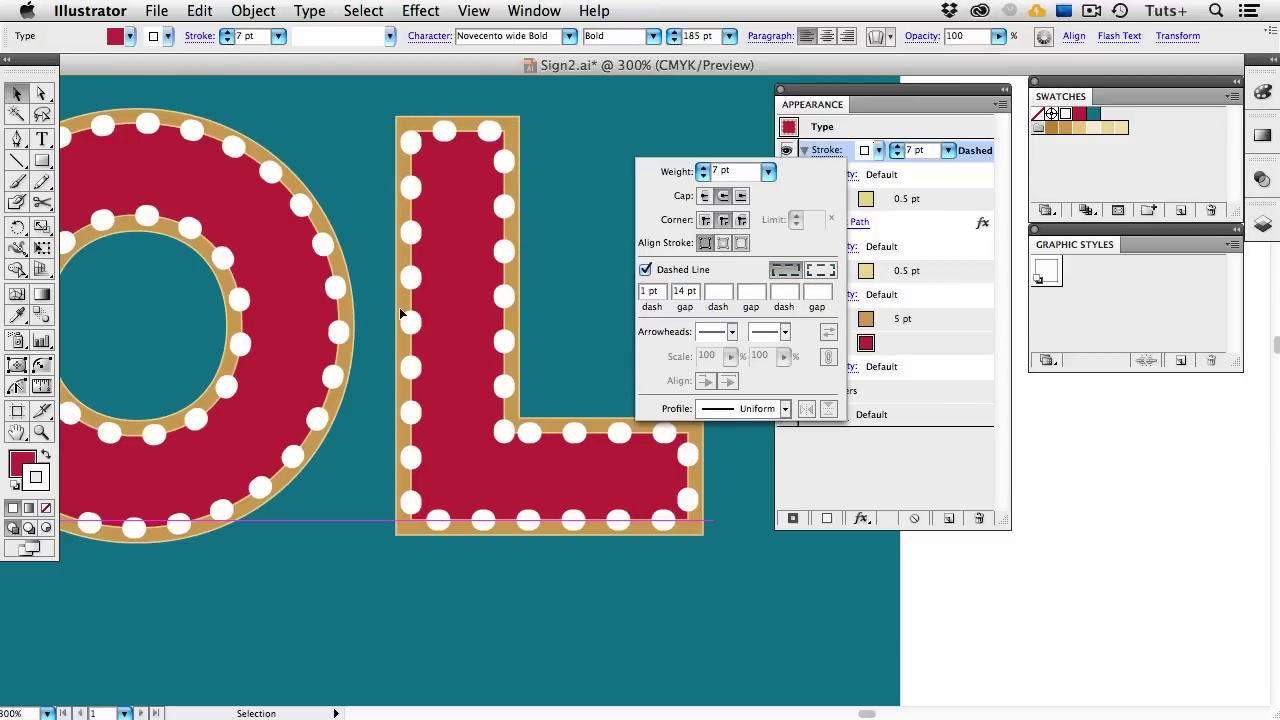
pyautogui.click(820, 270)
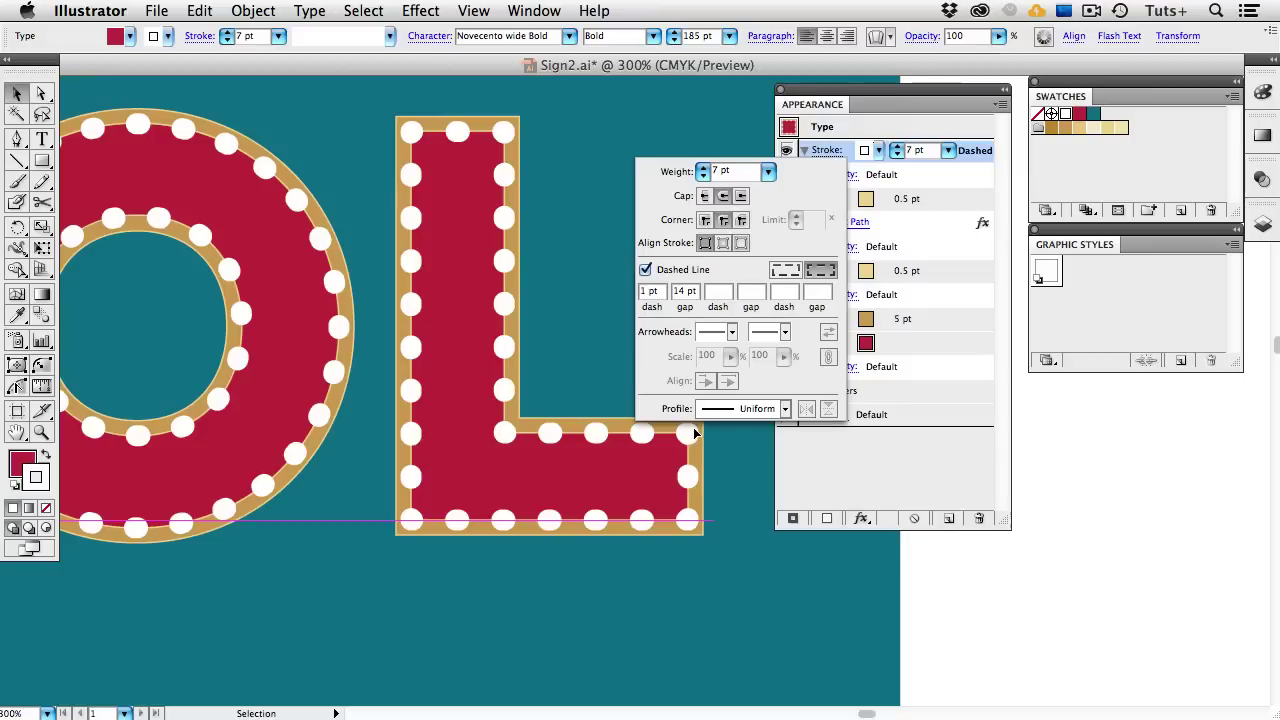
# - Apply a 2 pt Offset Path effect to the white dotted stroke
pyautogui.click(609, 256)
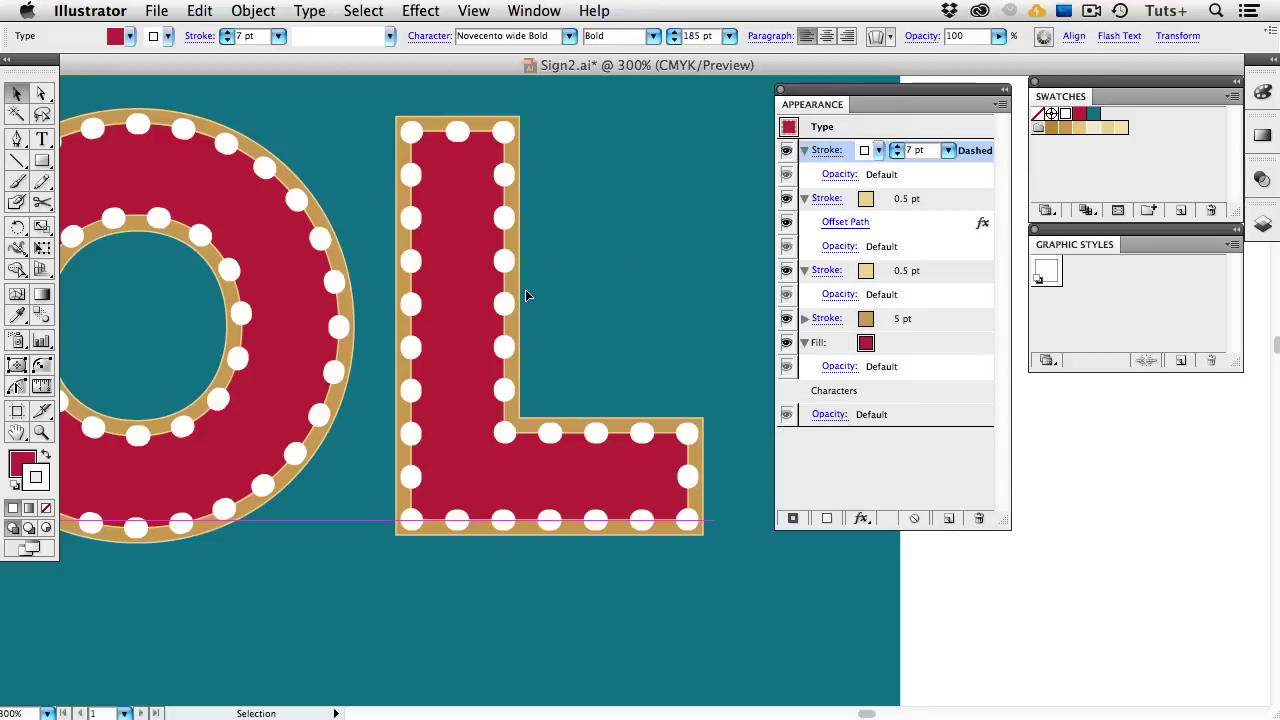
pyautogui.click(859, 519)
pyautogui.moveTo(925, 620)
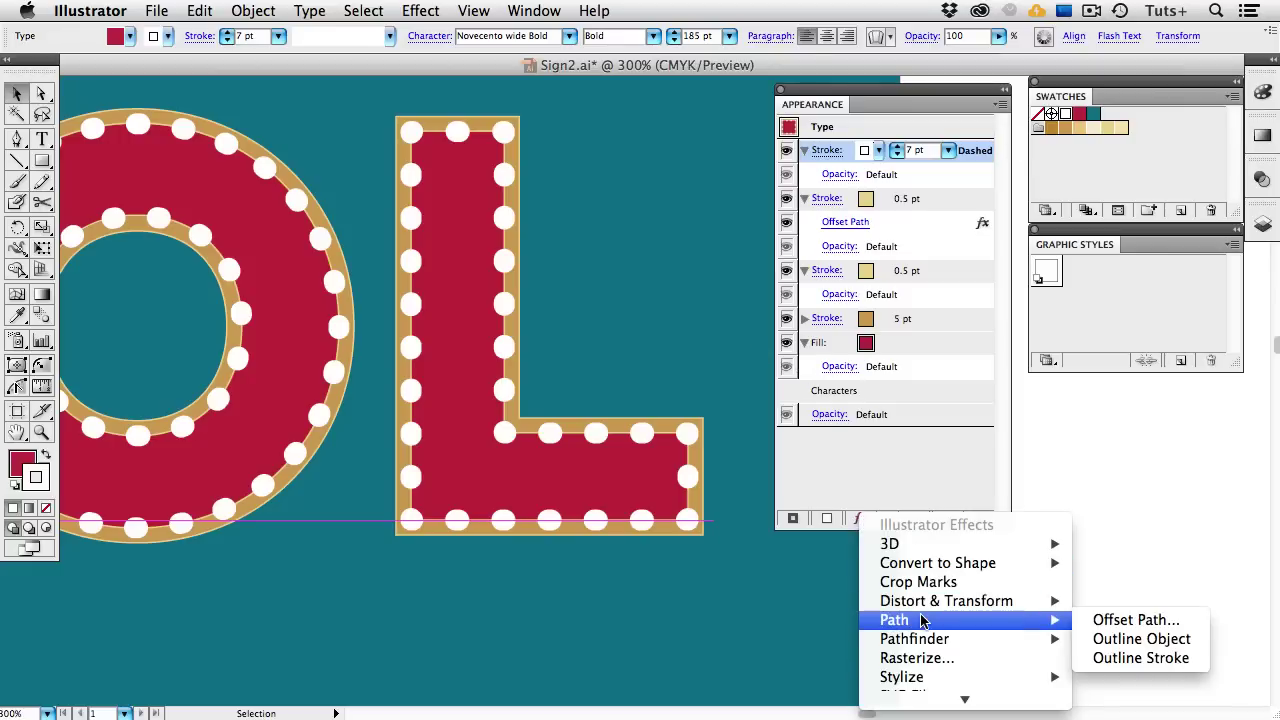
pyautogui.click(1105, 620)
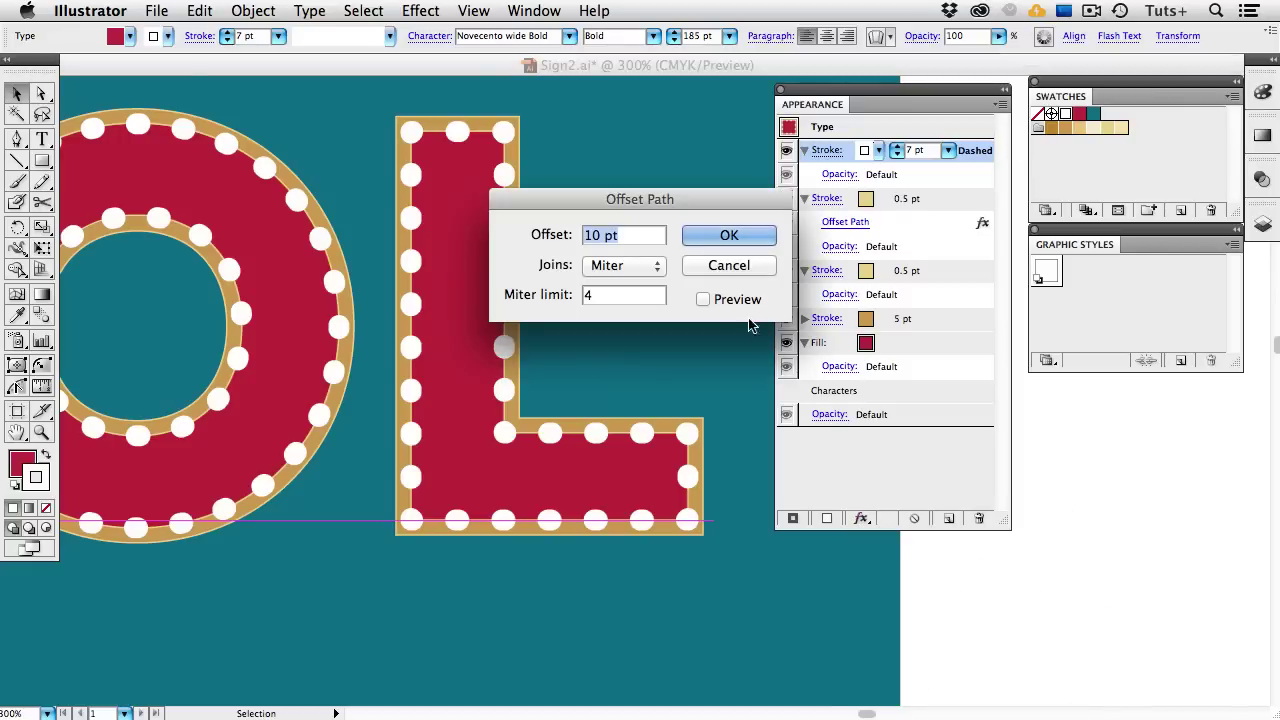
pyautogui.click(704, 299)
pyautogui.moveTo(575, 203); pyautogui.dragTo(759, 212)
pyautogui.press('Down')
pyautogui.press('Down')
pyautogui.press('Down')
pyautogui.press('Down')
pyautogui.press('Down')
pyautogui.press('Down')
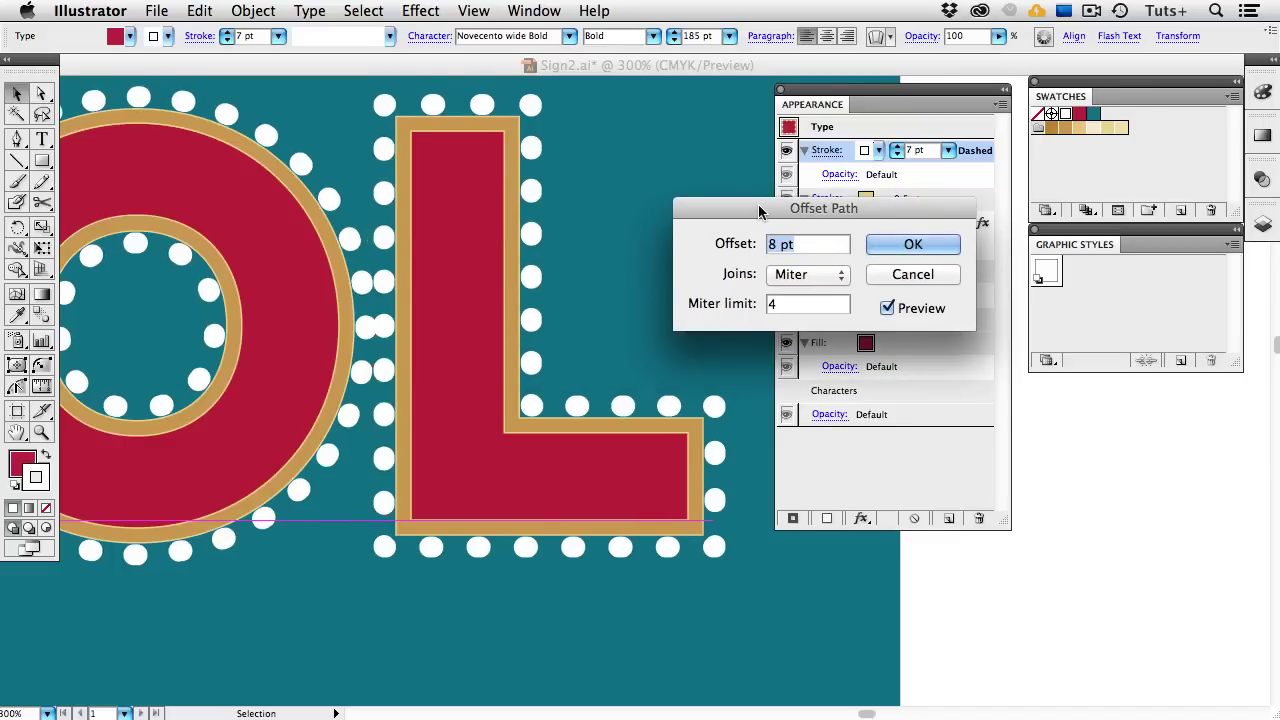
pyautogui.press('Down')
pyautogui.press('Down')
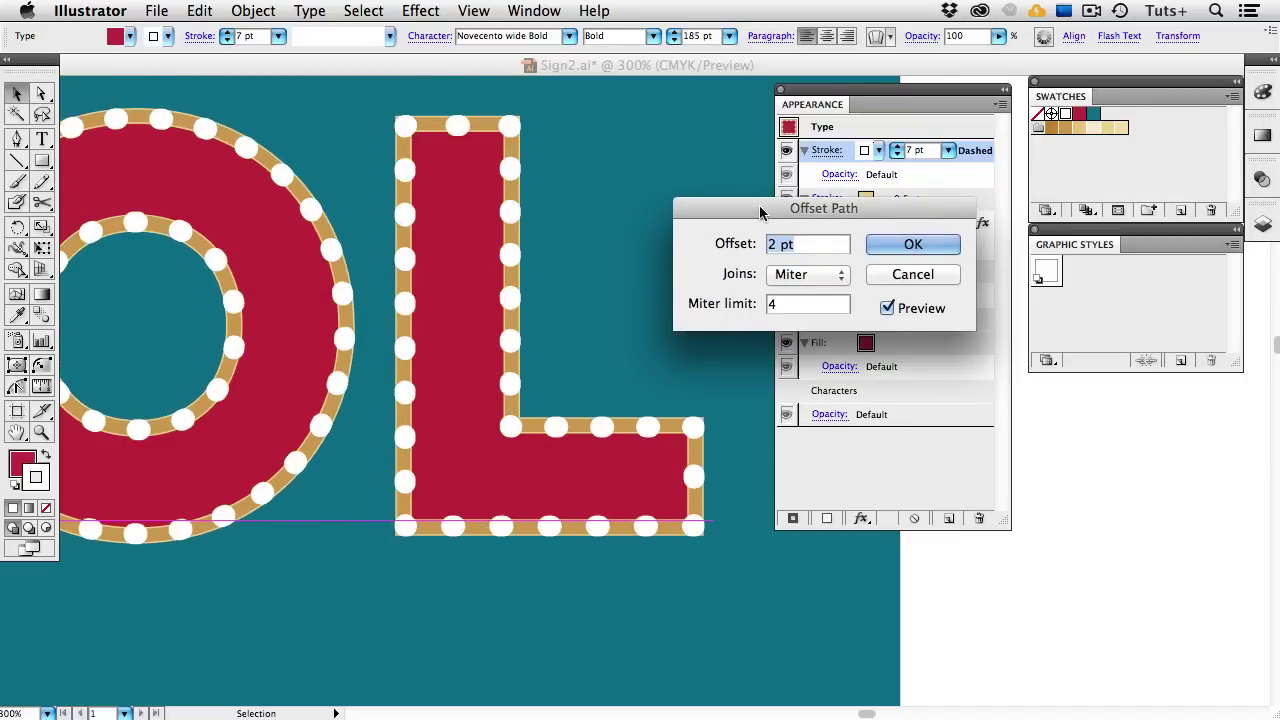
pyautogui.click(909, 245)
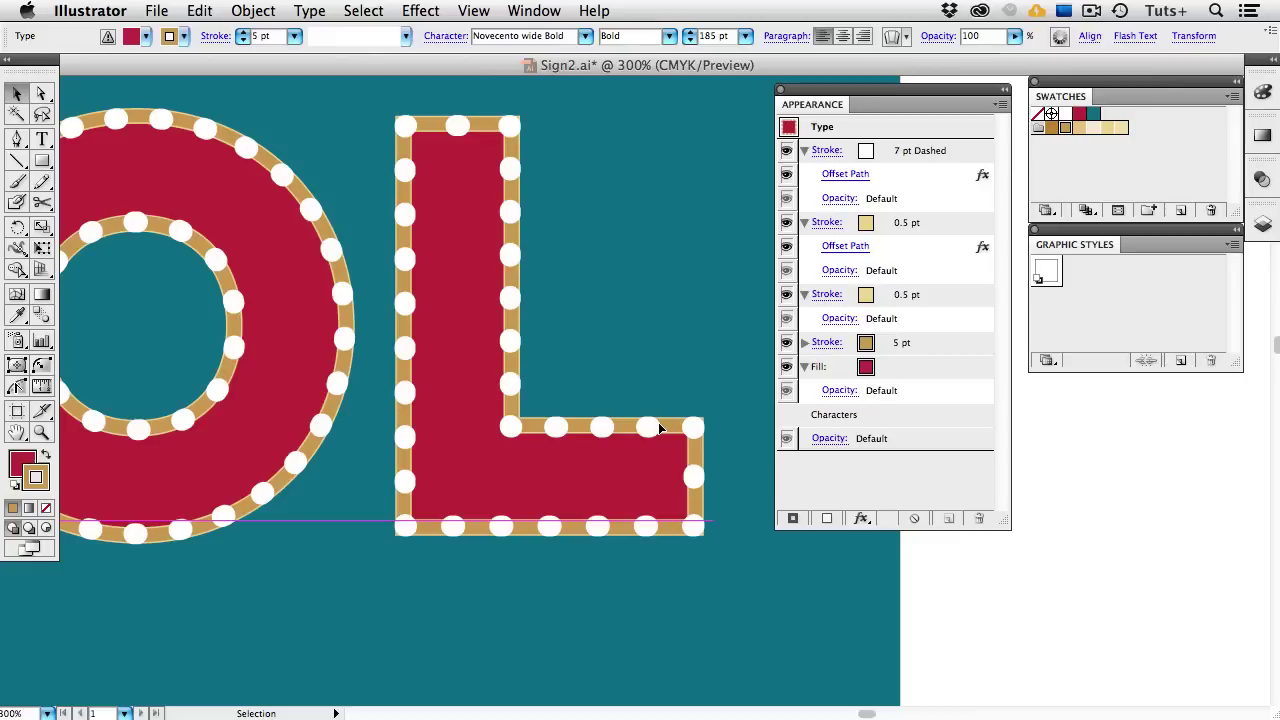
# - Add a yellow Inner Glow (Normal, 100%, 3 pt blur) to the white dashed bulb stroke
pyautogui.click(966, 151)
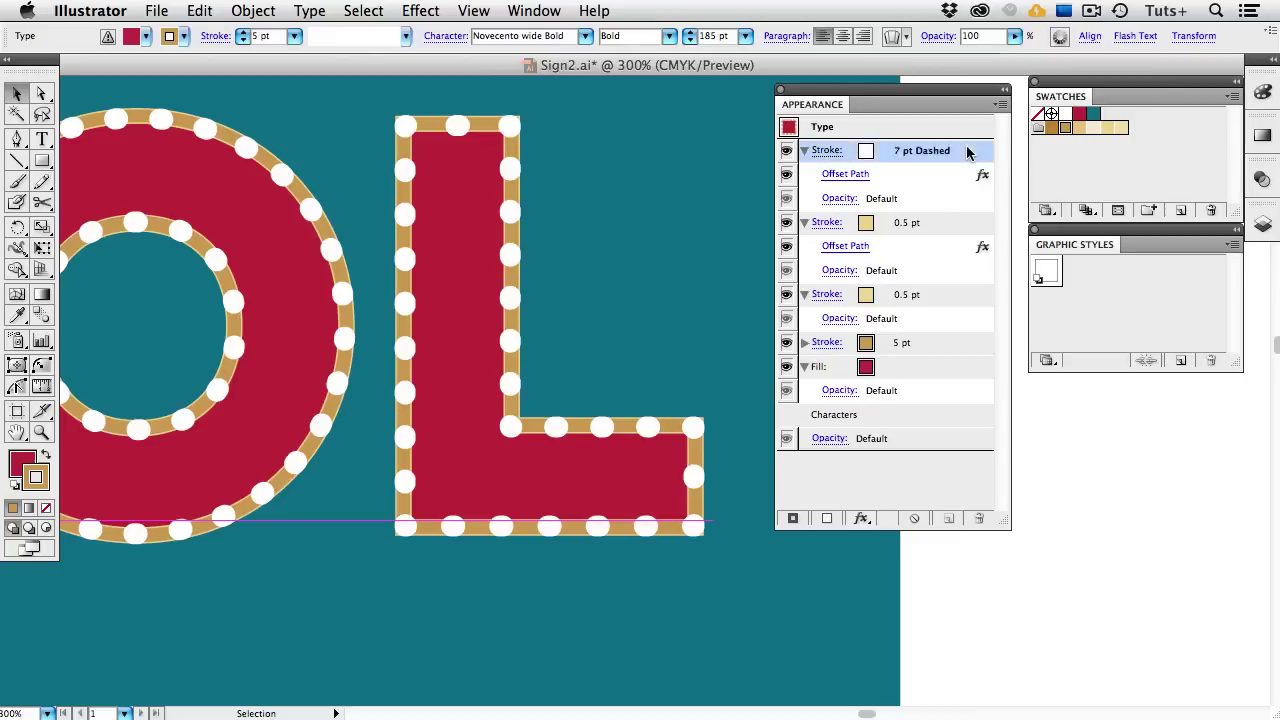
pyautogui.click(862, 518)
pyautogui.moveTo(912, 674)
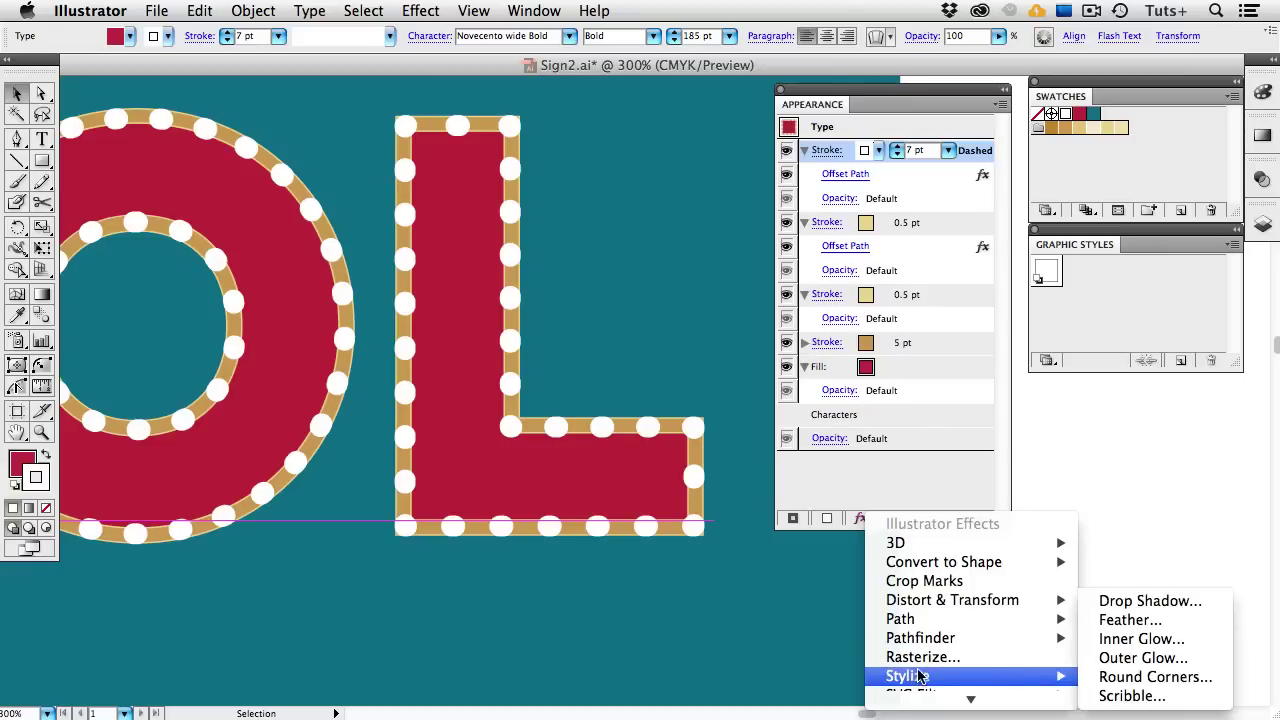
pyautogui.click(1130, 638)
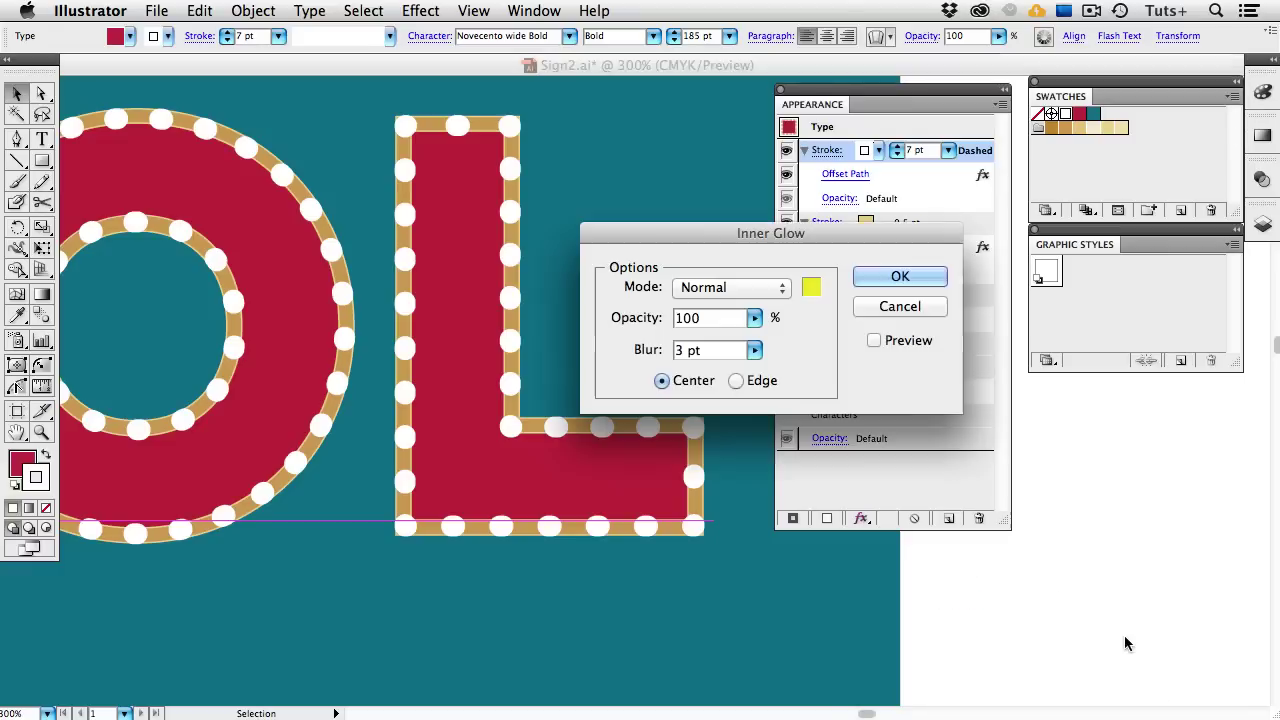
pyautogui.click(875, 341)
pyautogui.moveTo(733, 238); pyautogui.dragTo(748, 175)
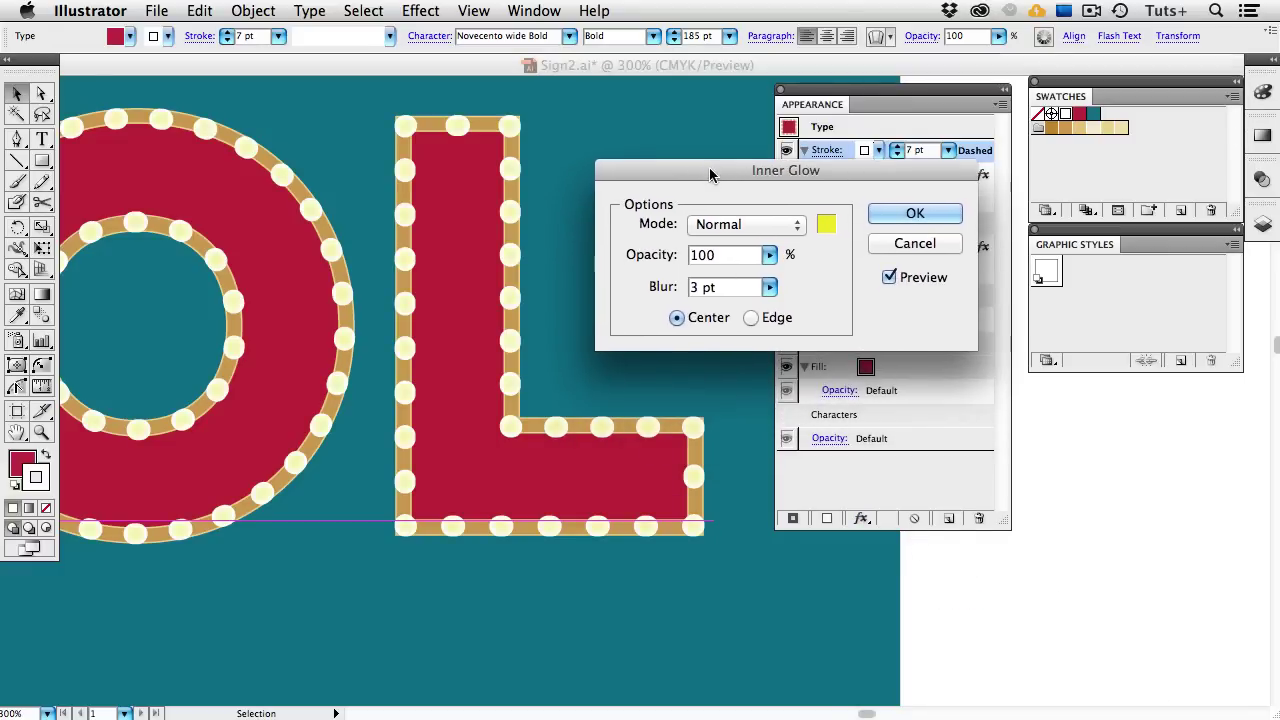
pyautogui.click(826, 224)
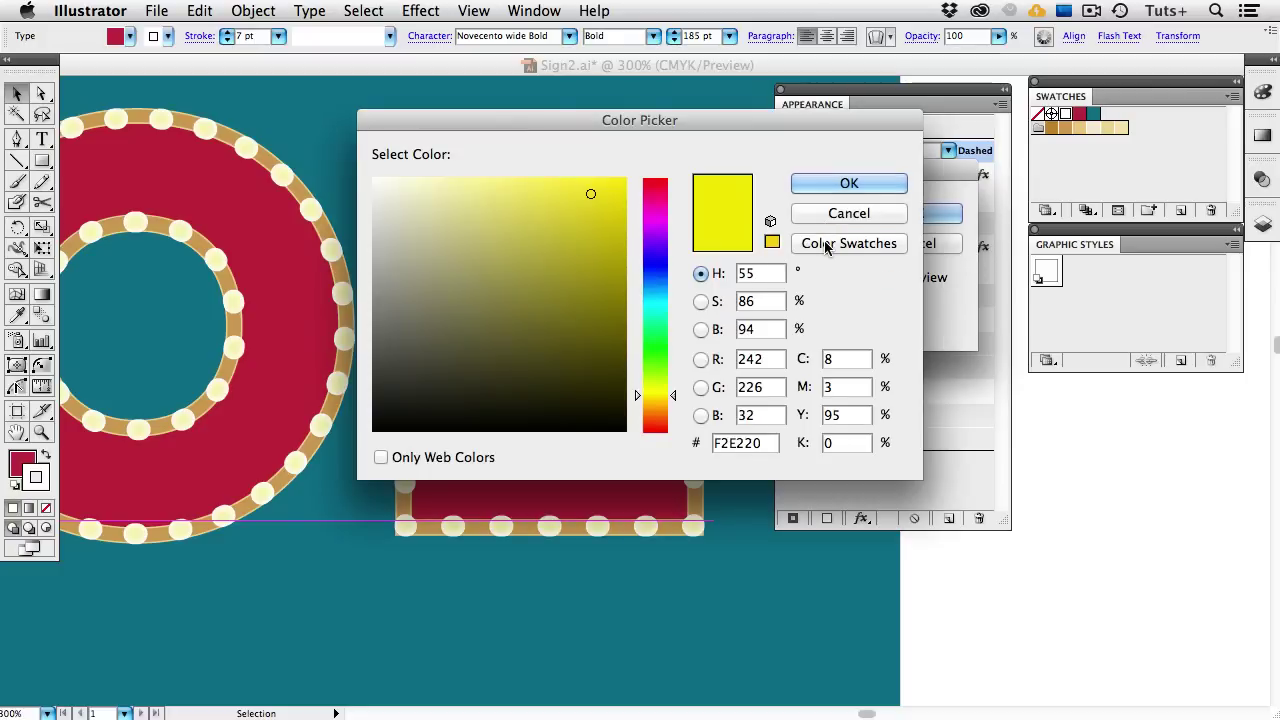
pyautogui.click(826, 245)
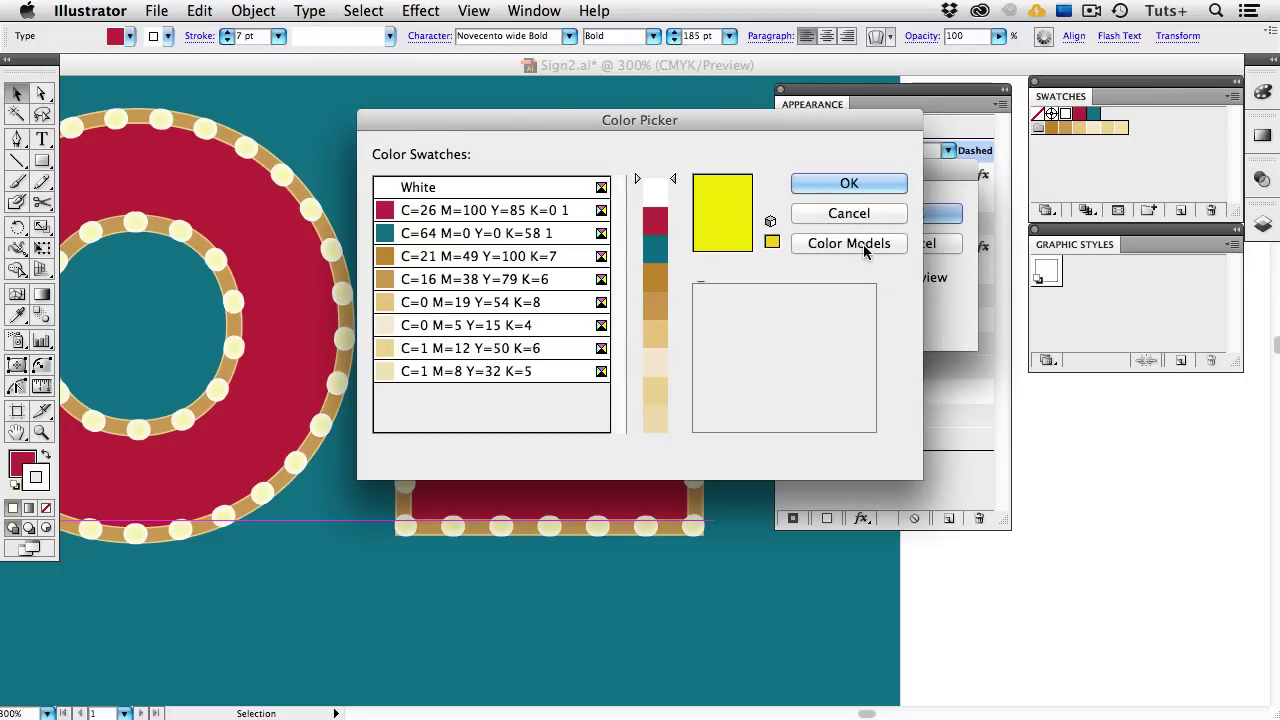
pyautogui.click(862, 248)
pyautogui.moveTo(590, 194)
pyautogui.mouseDown()
pyautogui.moveTo(603, 189)
pyautogui.moveTo(592, 196)
pyautogui.mouseUp()
pyautogui.click(820, 182)
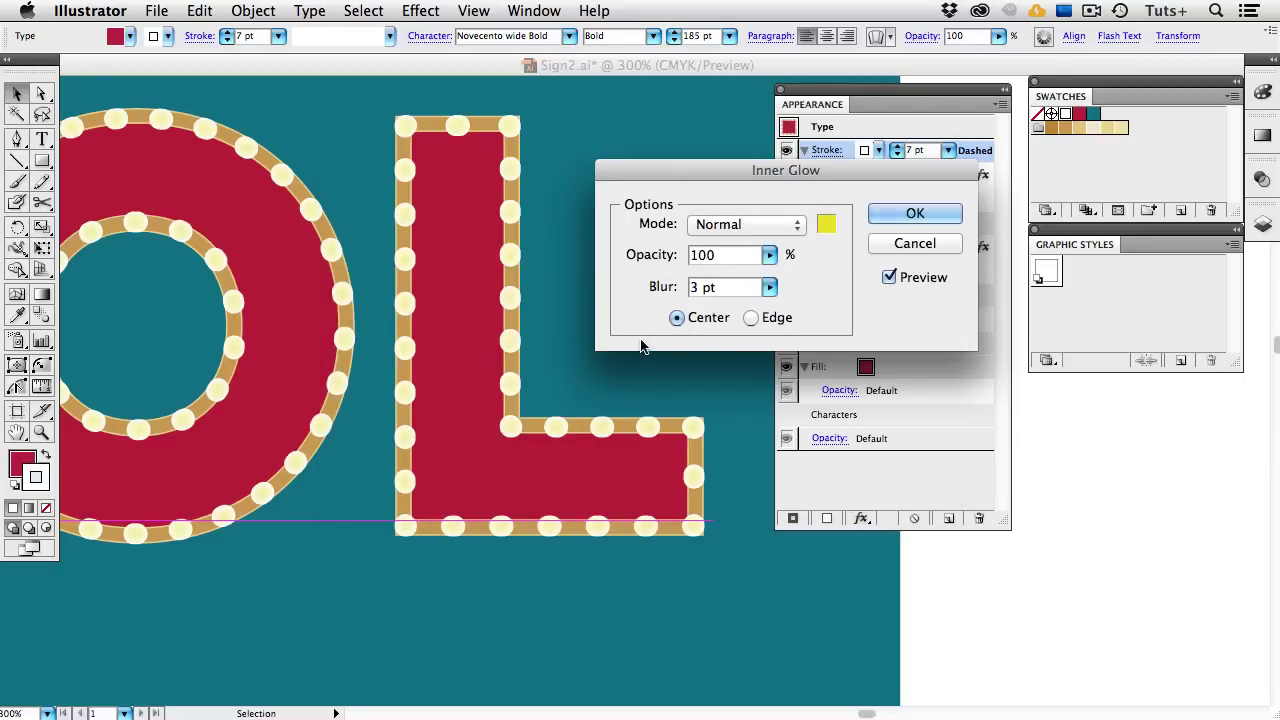
pyautogui.click(906, 213)
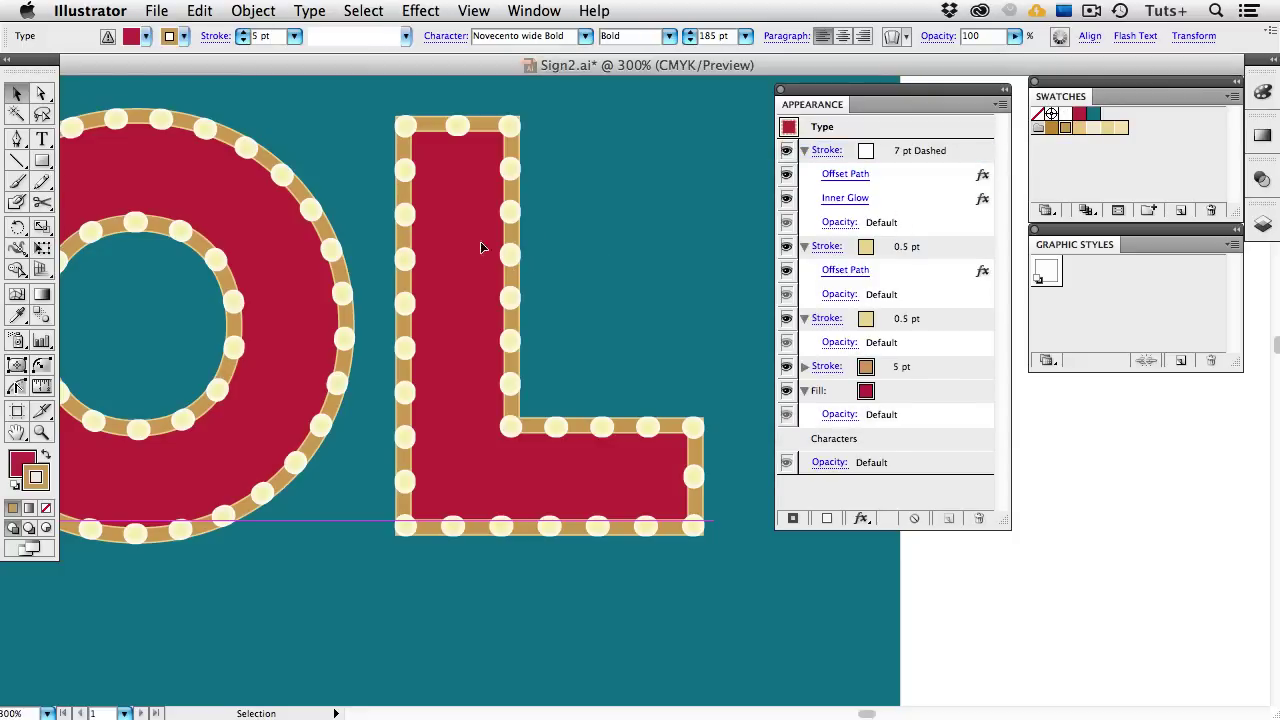
# - Add an Outer Glow with 1 pt blur at 74% opacity to the dashed bulb stroke
pyautogui.click(958, 152)
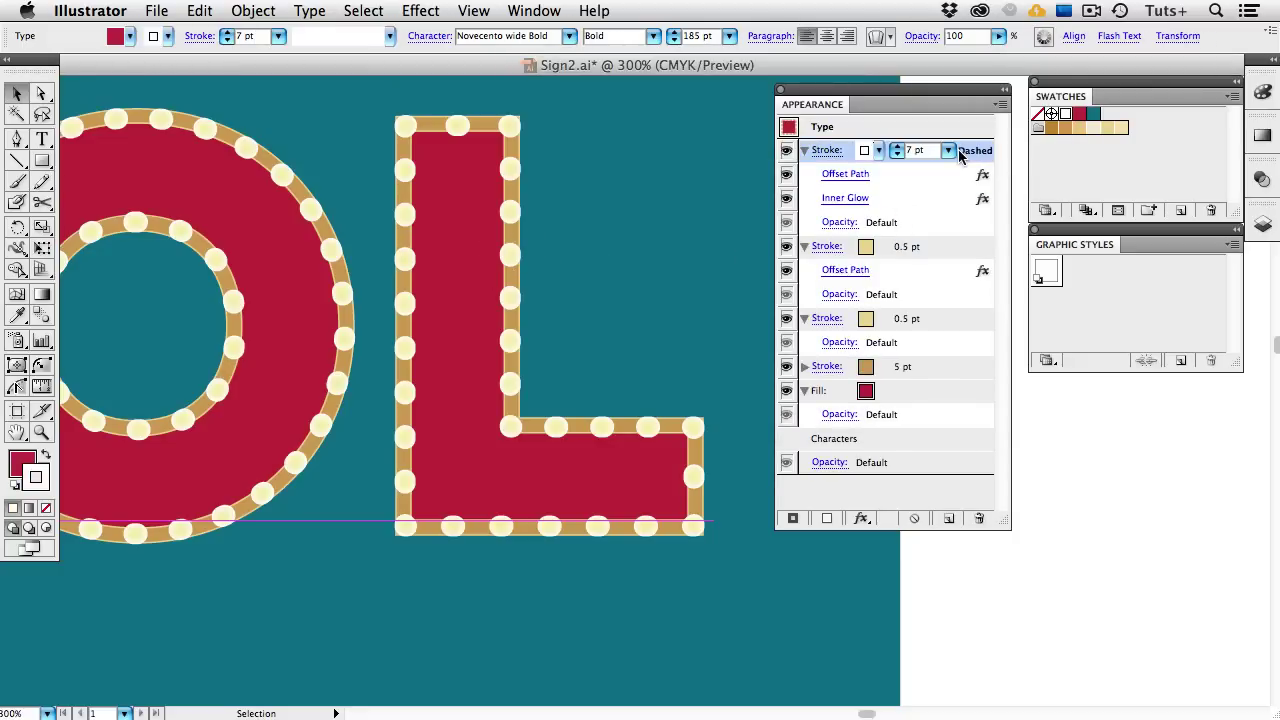
pyautogui.click(862, 519)
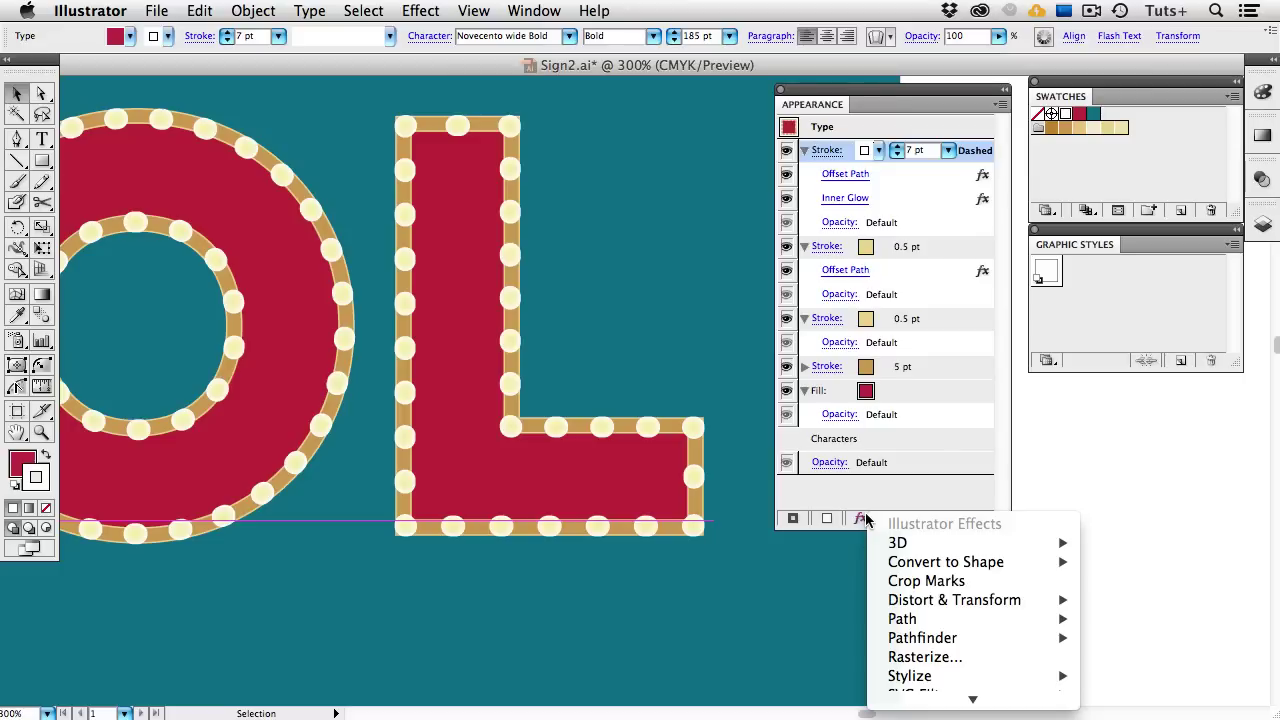
pyautogui.moveTo(923, 680)
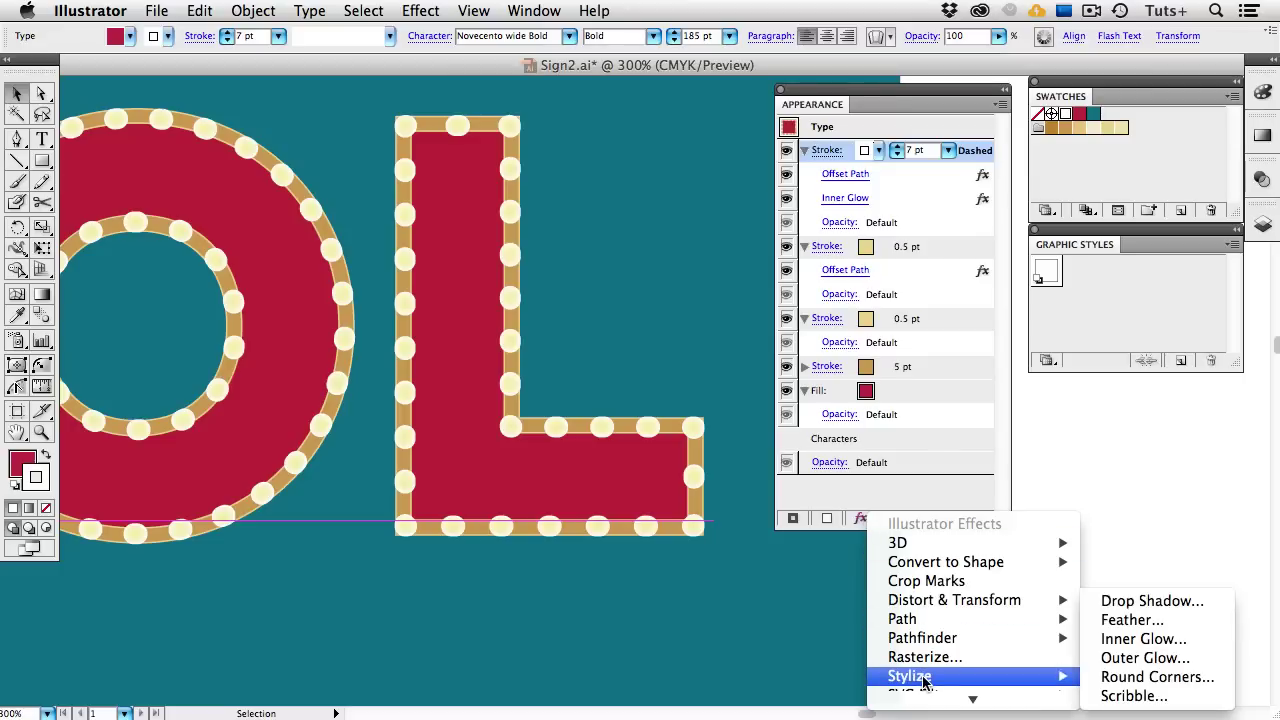
pyautogui.click(1128, 658)
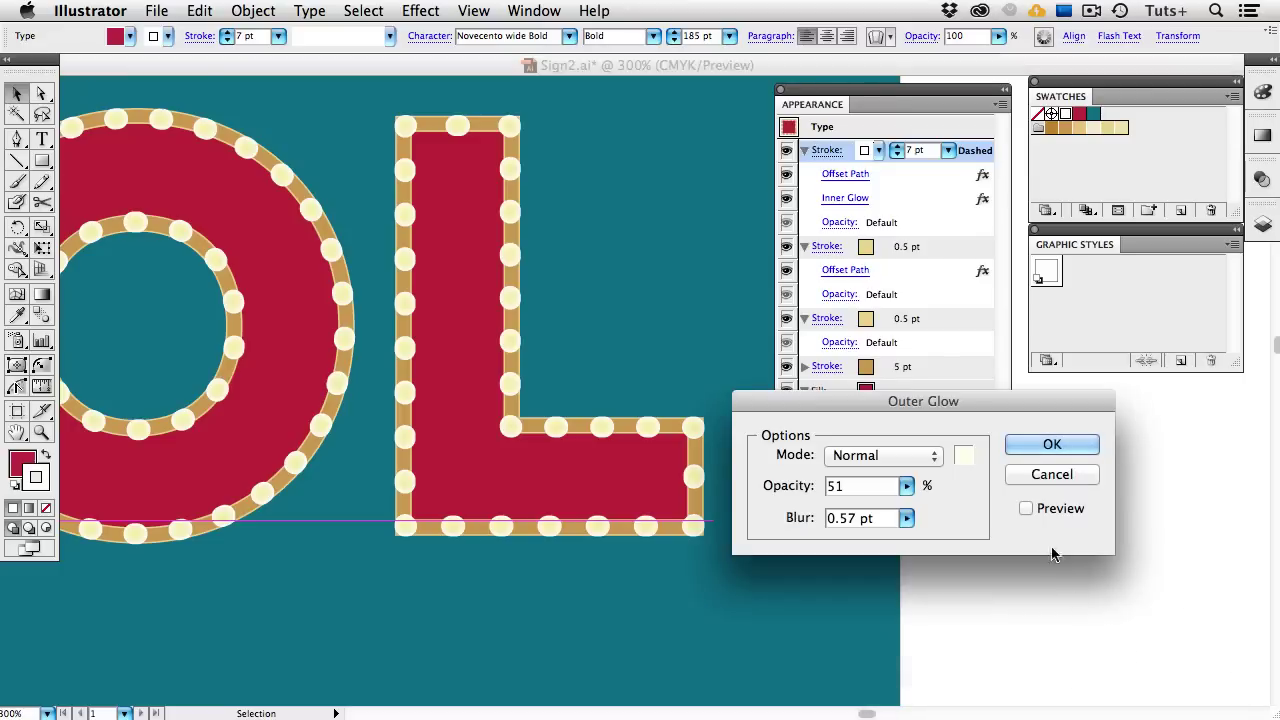
pyautogui.click(1027, 510)
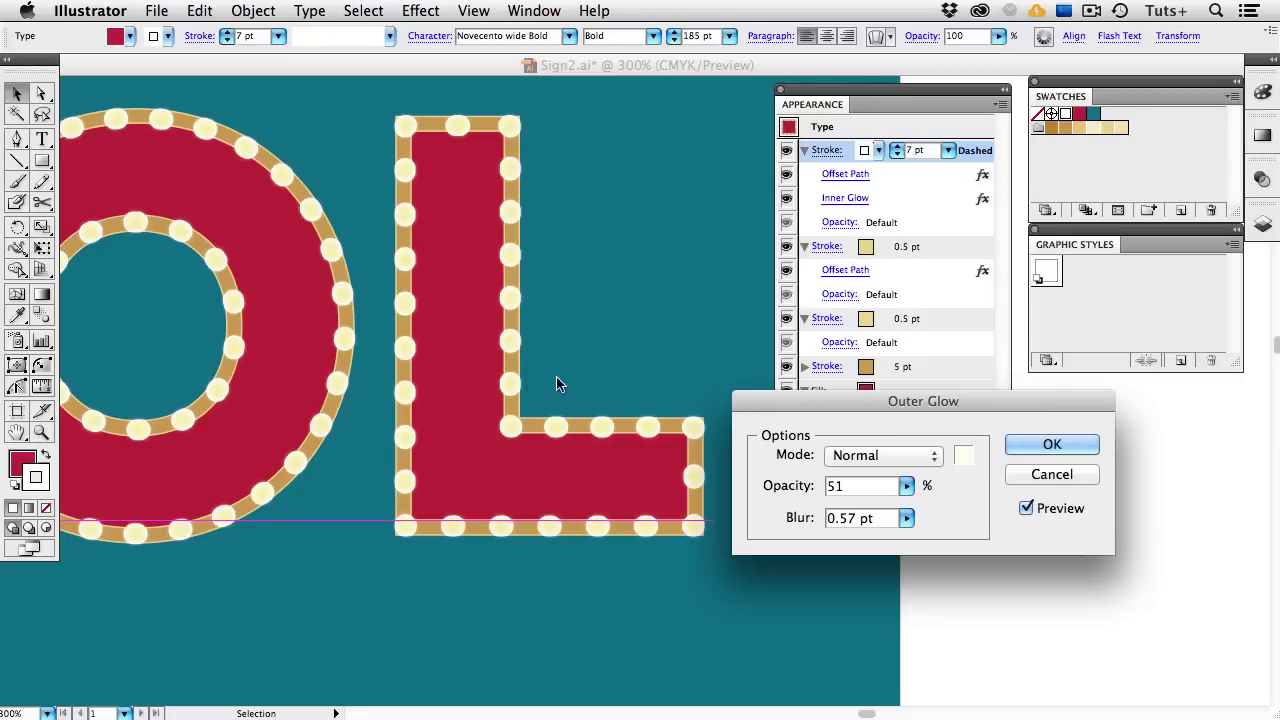
pyautogui.click(907, 518)
pyautogui.moveTo(857, 538); pyautogui.dragTo(800, 544)
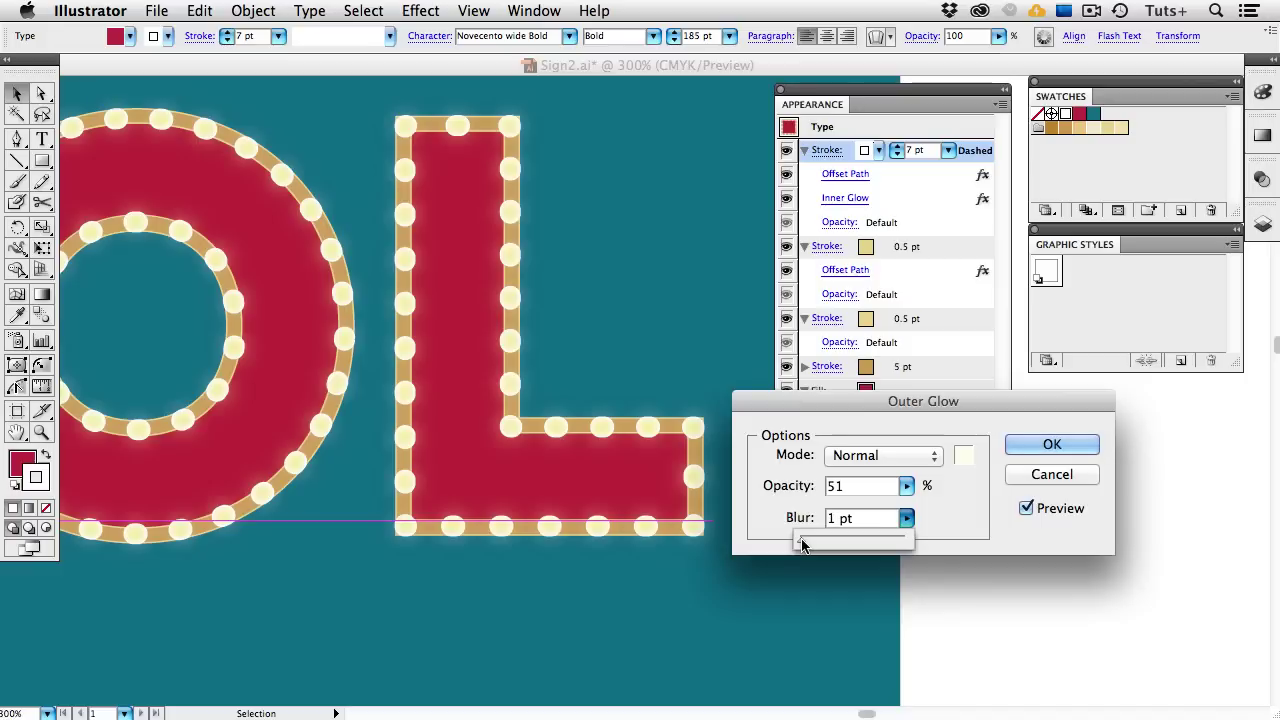
pyautogui.click(906, 486)
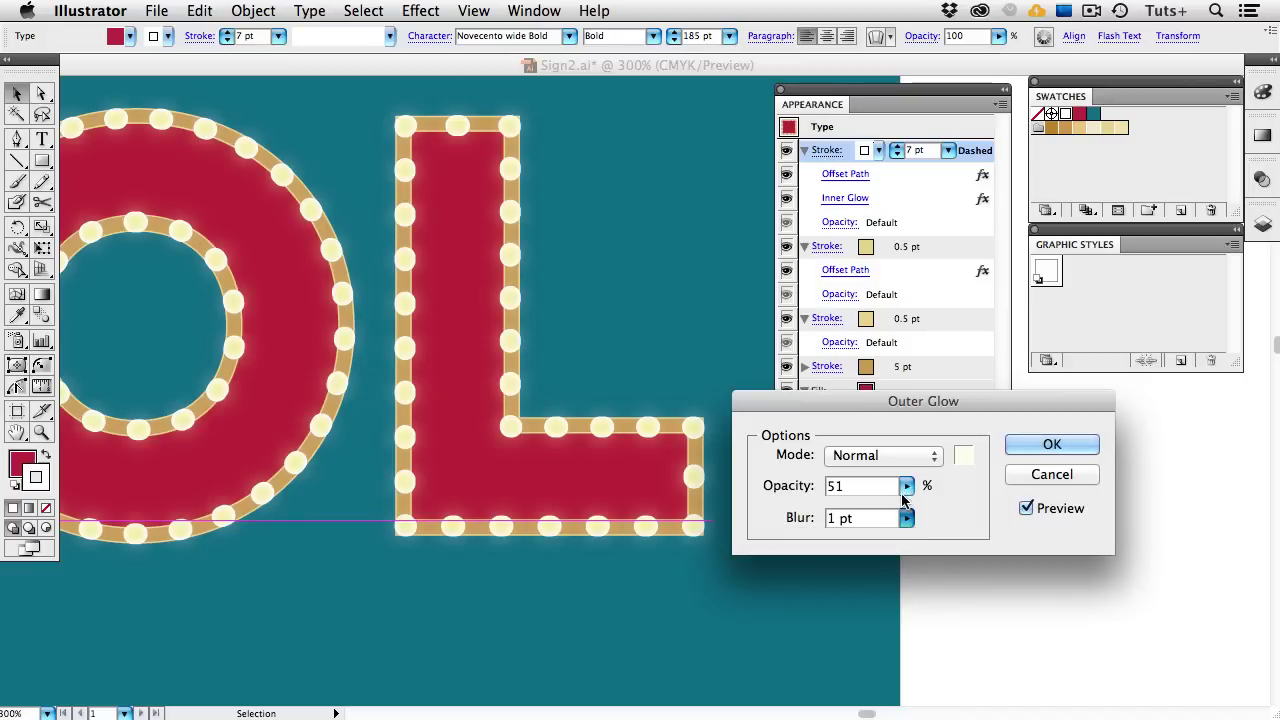
pyautogui.click(906, 486)
pyautogui.moveTo(856, 512); pyautogui.dragTo(877, 510)
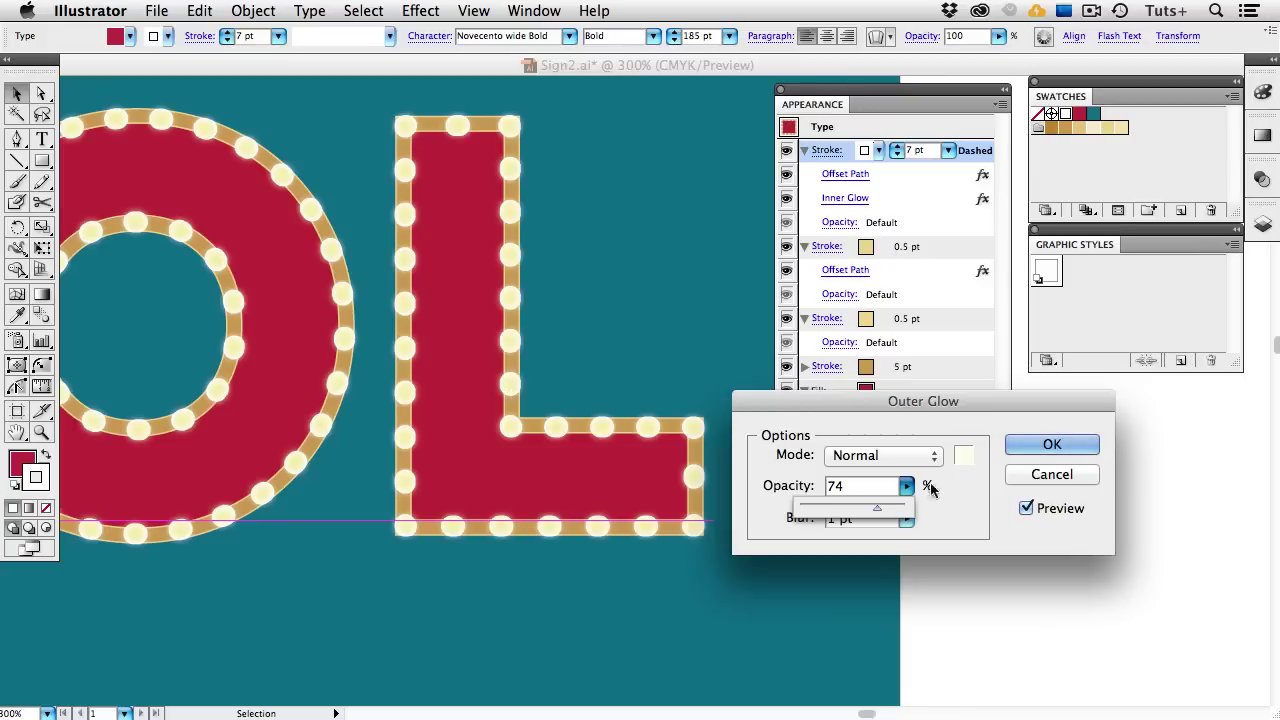
pyautogui.click(1040, 446)
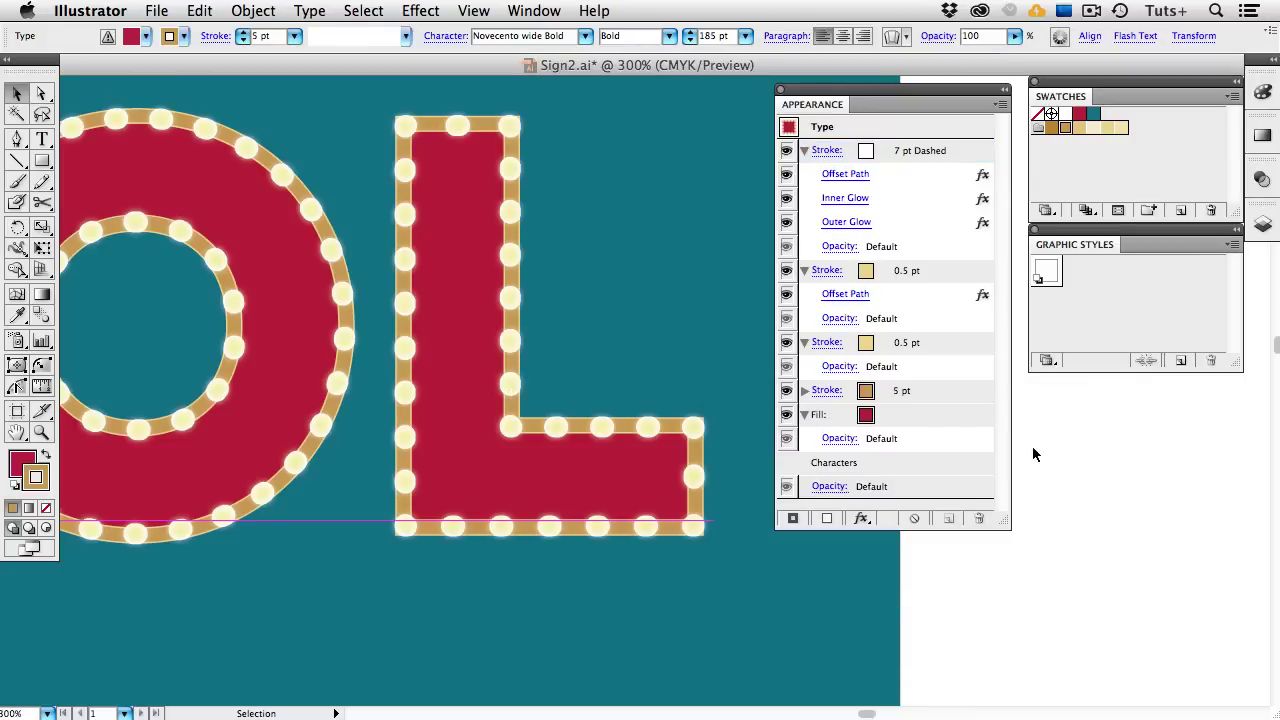
# - Toggle the Inner Glow and Outer Glow off and on to compare the bulb look
pyautogui.click(791, 177)
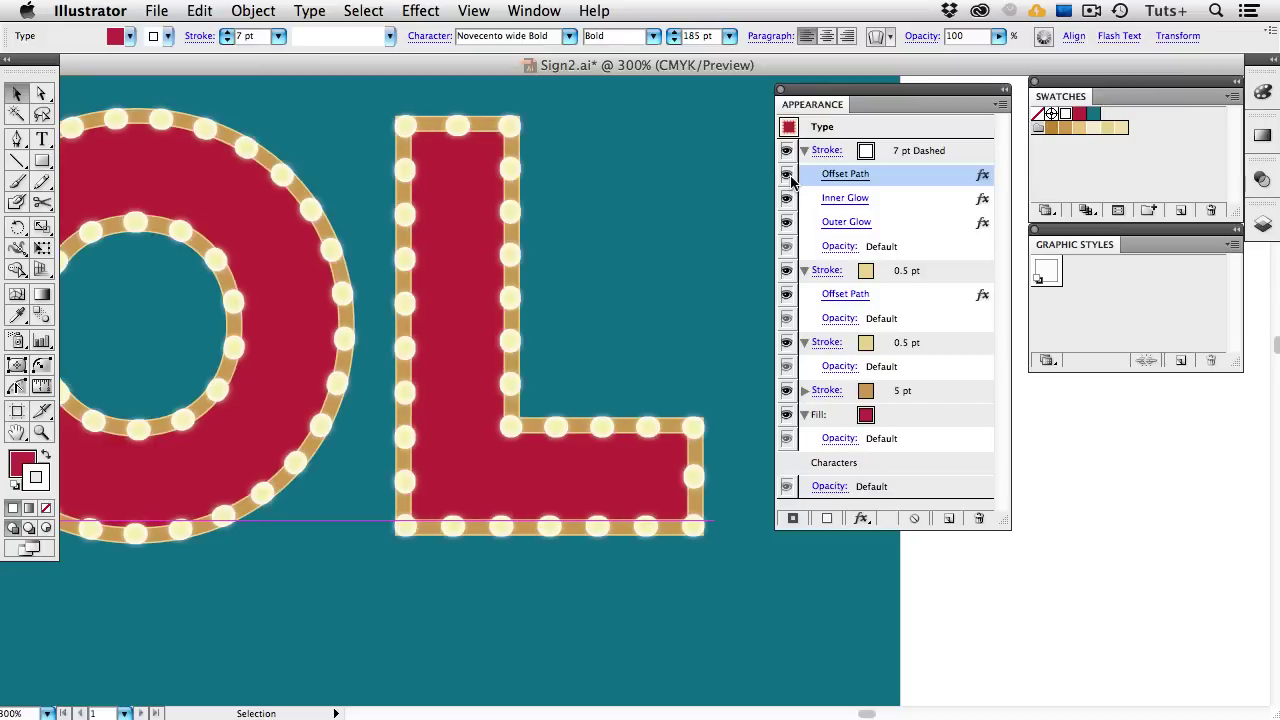
pyautogui.click(787, 200)
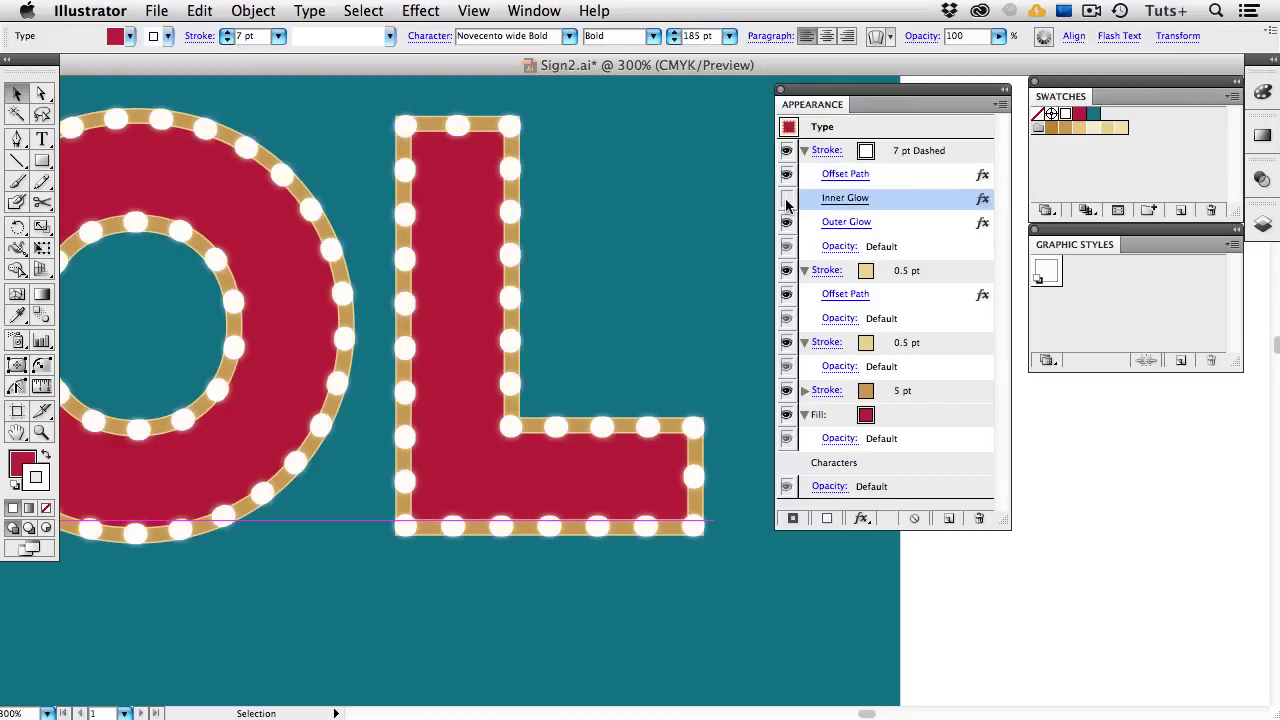
pyautogui.click(787, 200)
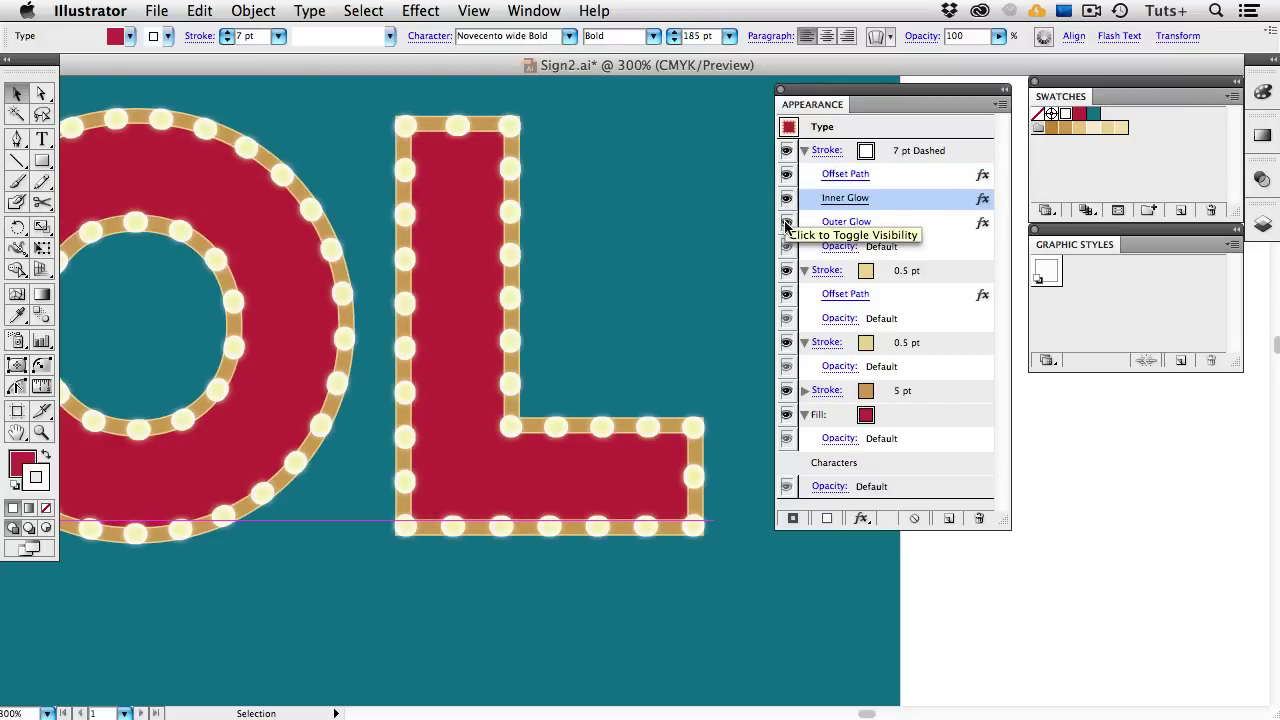
pyautogui.click(787, 224)
pyautogui.click(786, 224)
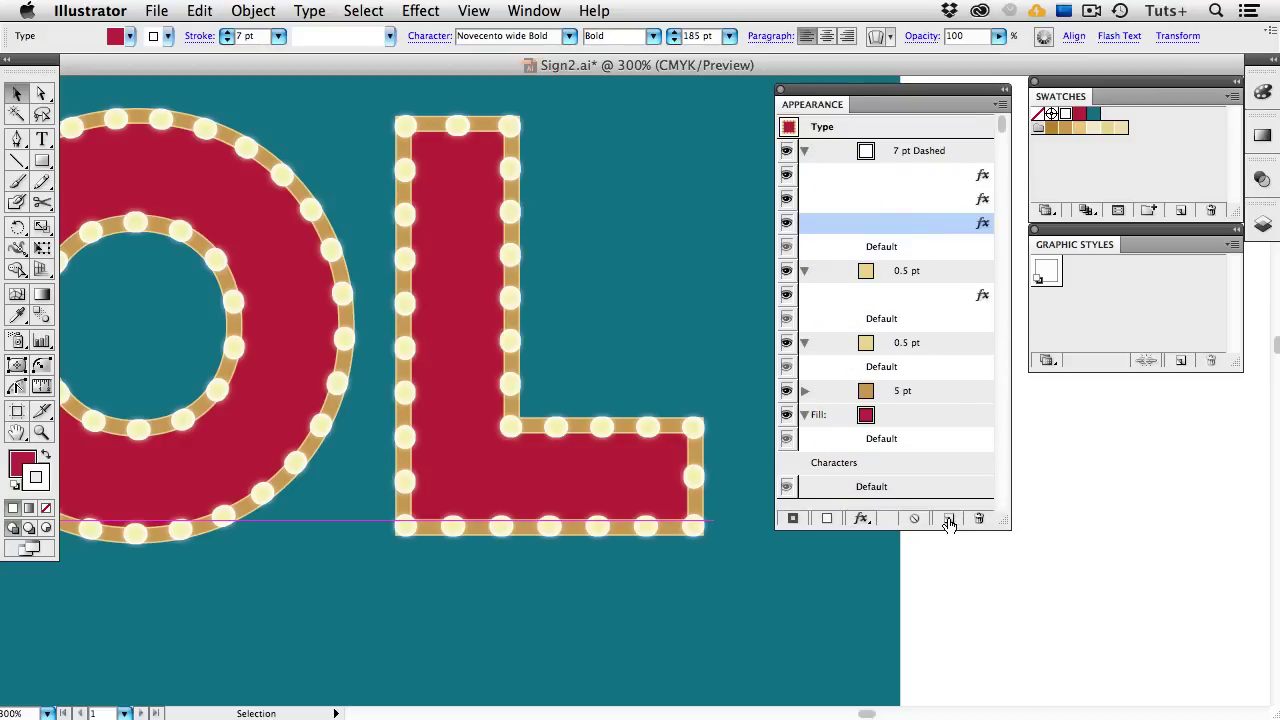
# - Duplicate the Outer Glow and set the copy's opacity to 17%
pyautogui.click(949, 520)
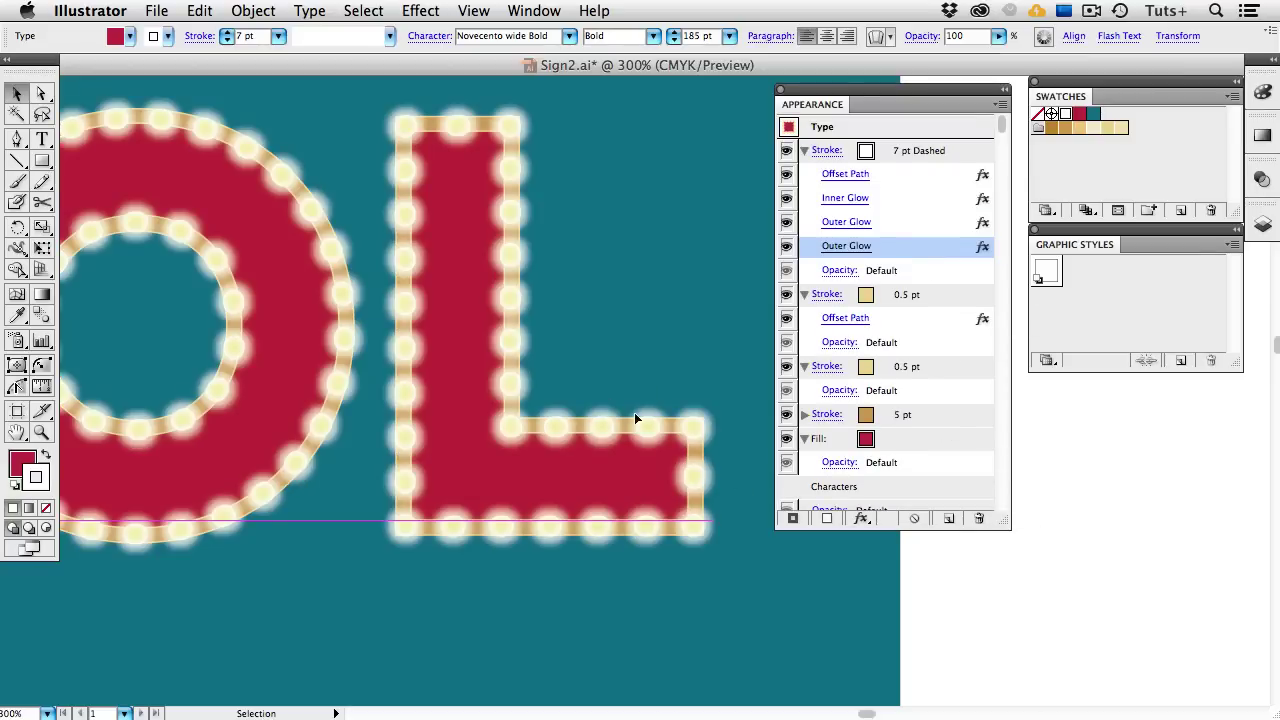
pyautogui.click(838, 246)
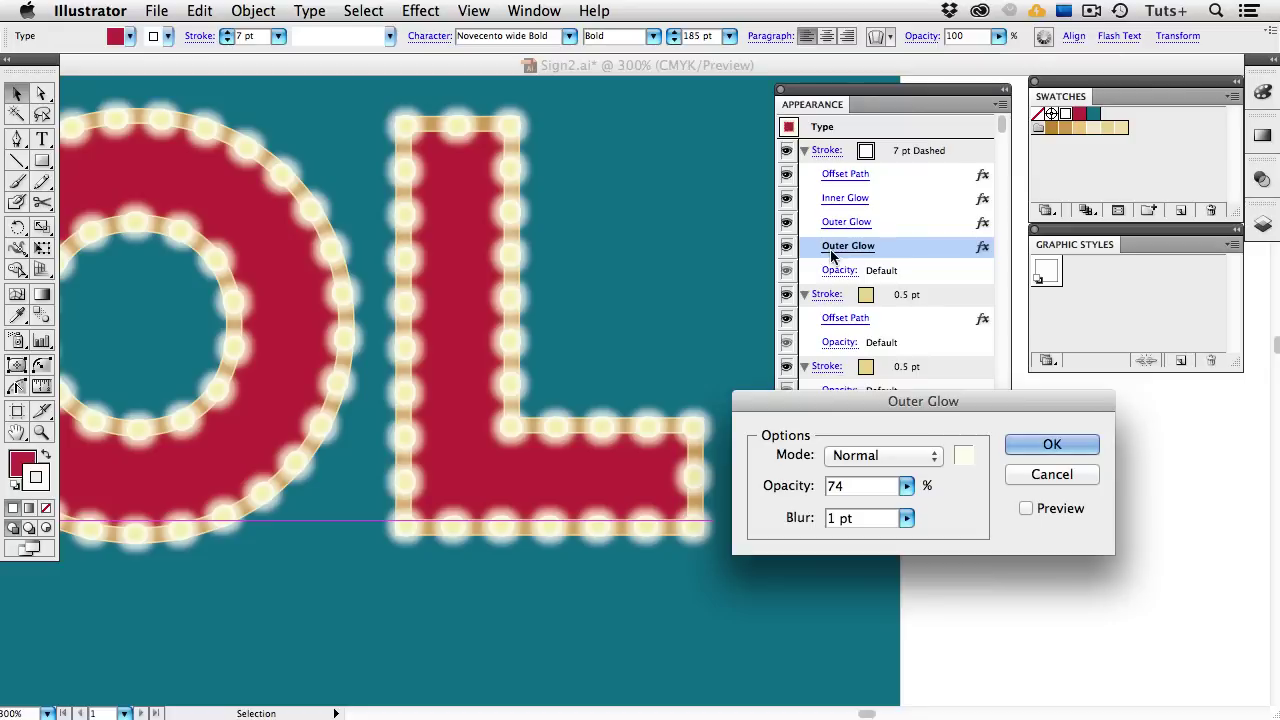
pyautogui.click(906, 486)
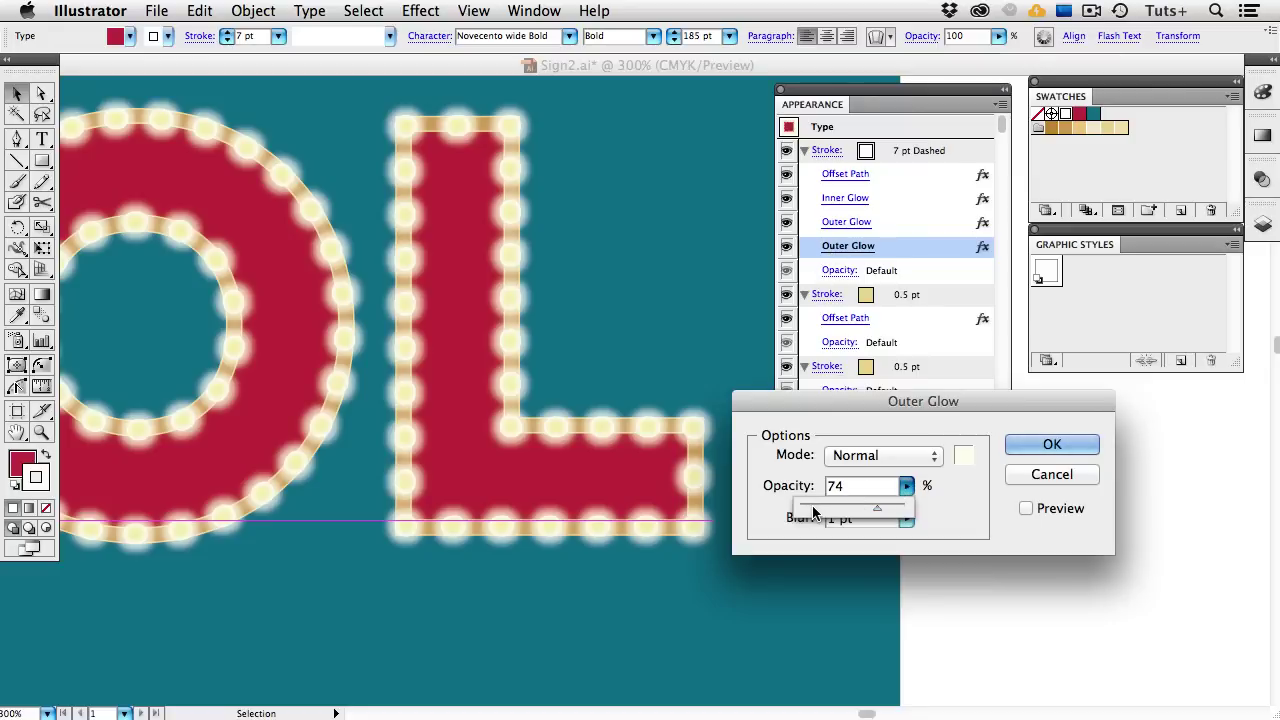
pyautogui.click(815, 511)
pyautogui.click(1025, 509)
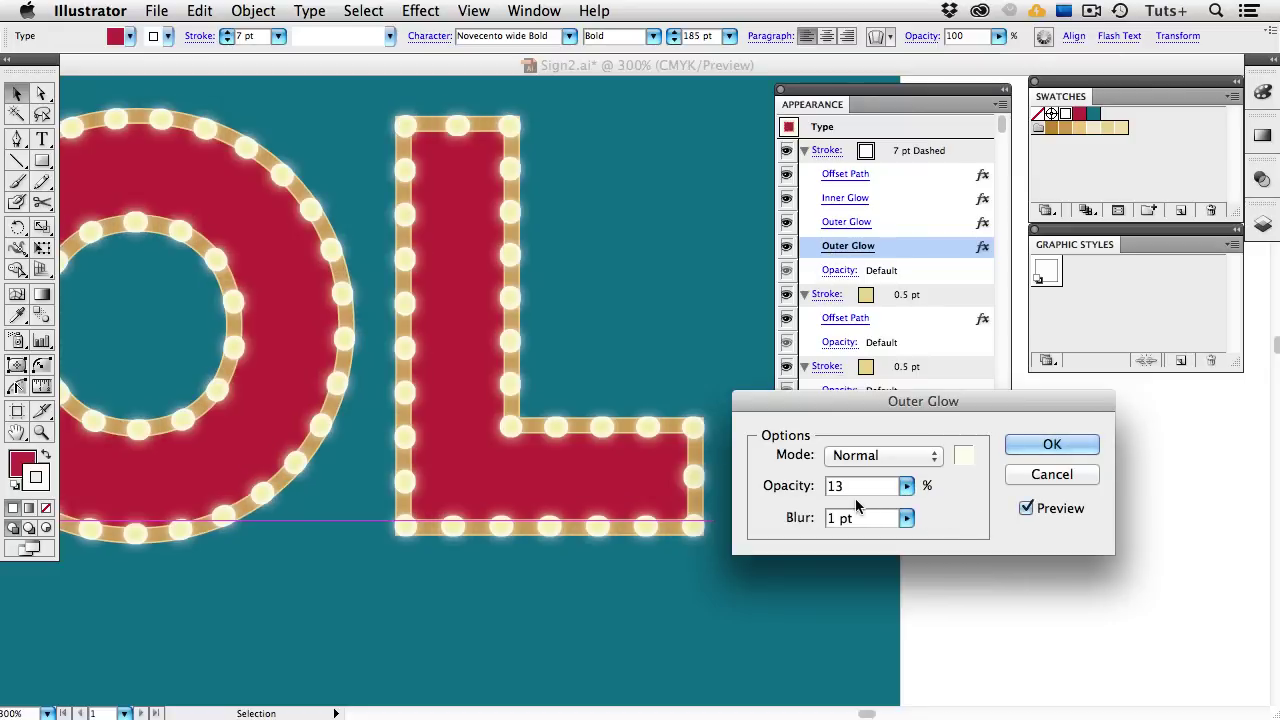
pyautogui.click(906, 487)
pyautogui.moveTo(824, 510); pyautogui.dragTo(818, 512)
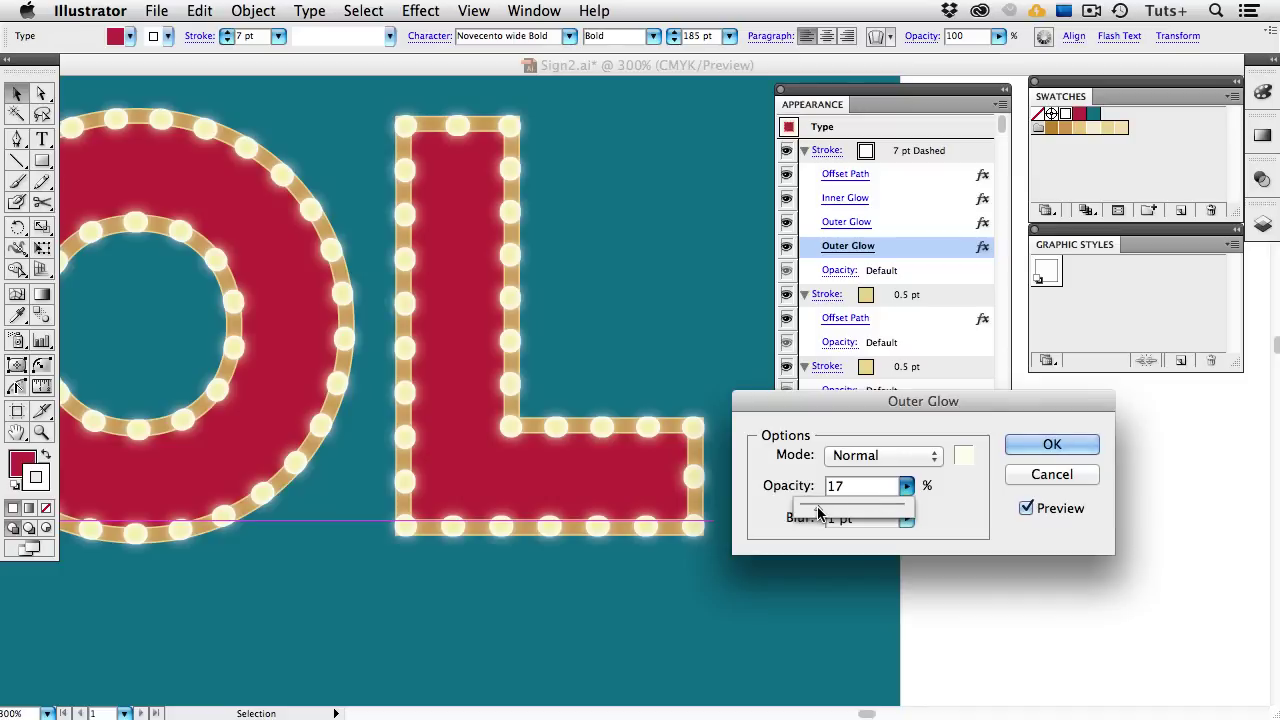
# - Colour the second Outer Glow a saturated yellow and apply it
pyautogui.click(963, 456)
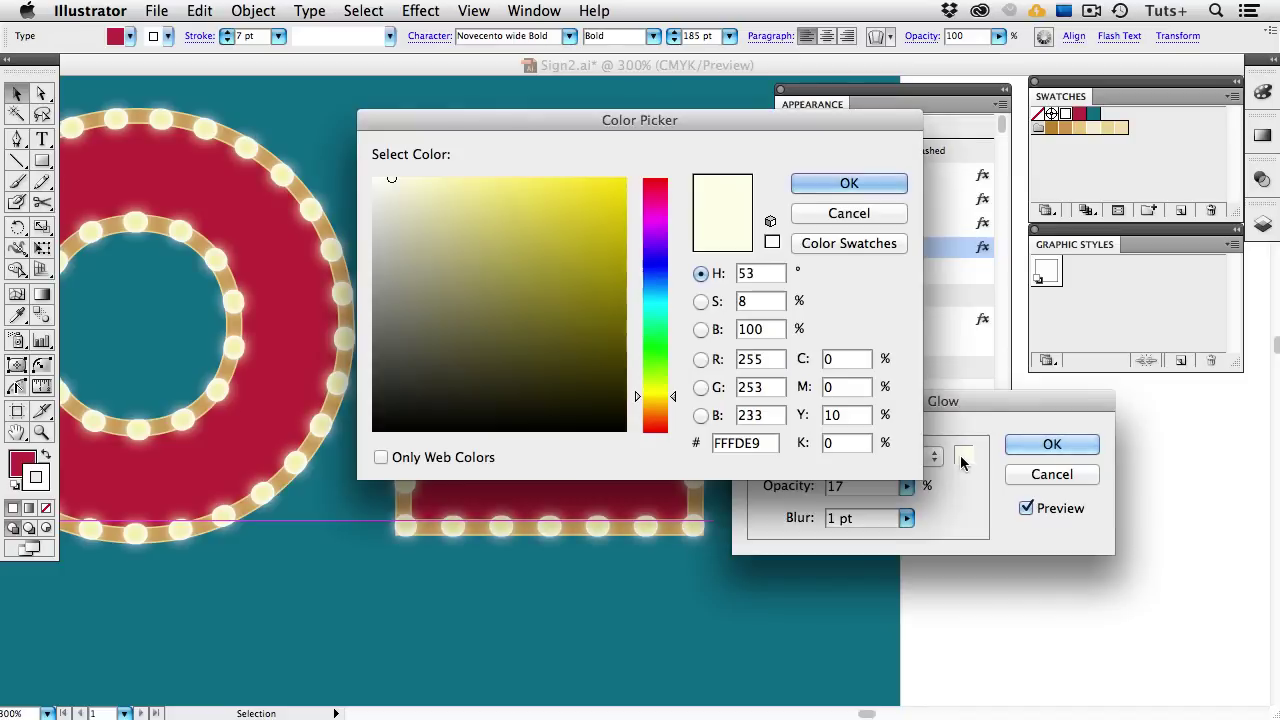
pyautogui.click(598, 190)
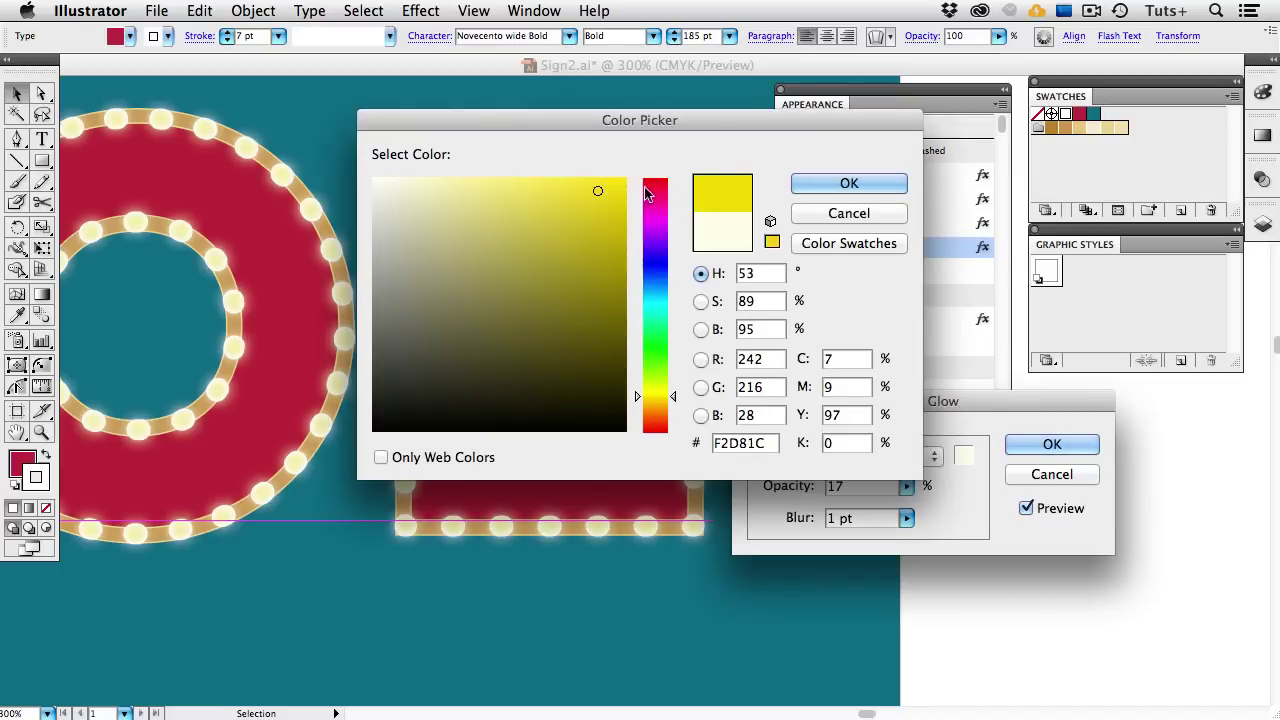
pyautogui.click(827, 186)
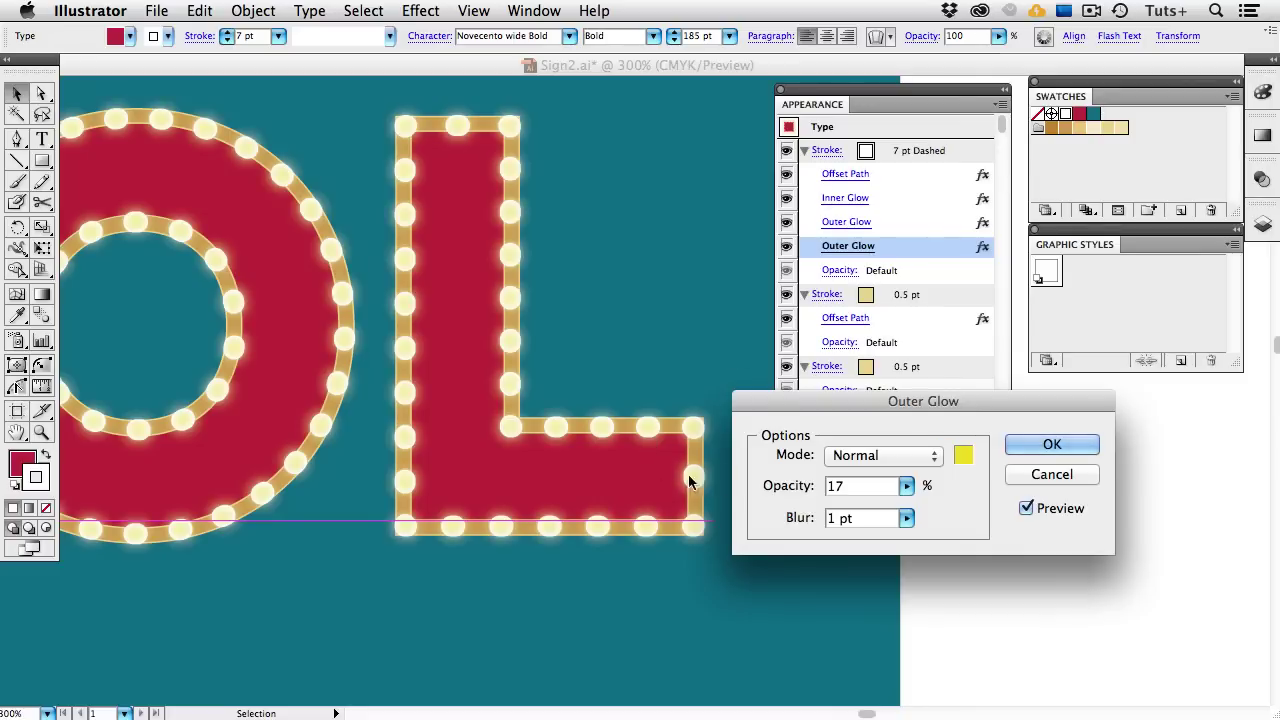
pyautogui.click(1052, 444)
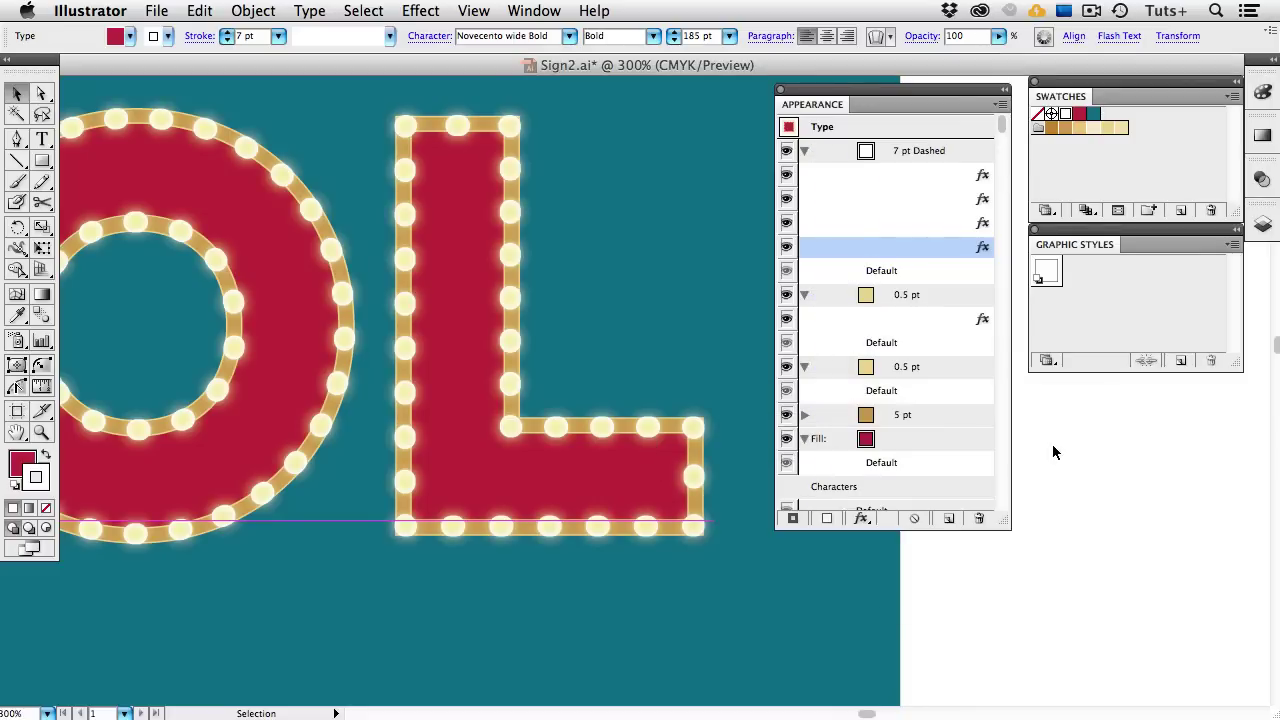
# - Zoom out to review the glowing COOL lettering, zoom back in, and target the red fill
pyautogui.keyDown('alt'); pyautogui.click(566, 381); pyautogui.keyUp('alt')
pyautogui.keyDown('alt'); pyautogui.click(566, 381); pyautogui.keyUp('alt')
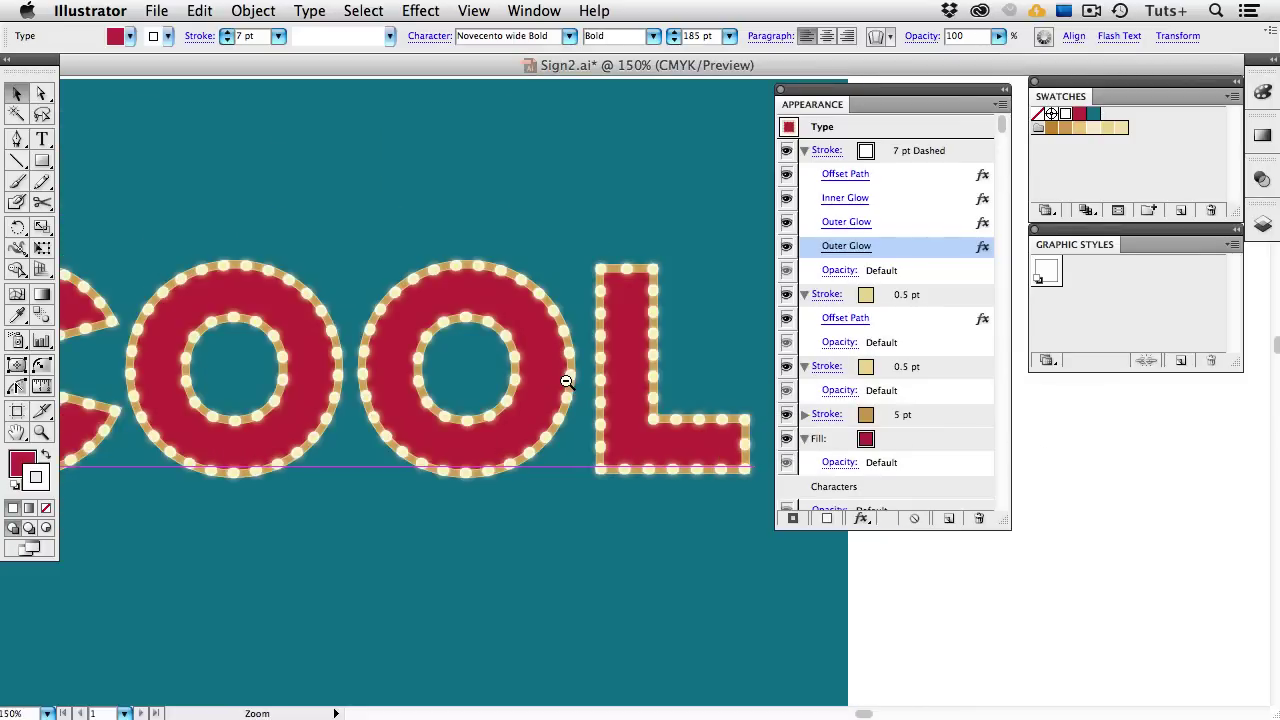
pyautogui.keyDown('alt'); pyautogui.click(566, 381); pyautogui.keyUp('alt')
pyautogui.moveTo(566, 381); pyautogui.dragTo(549, 368)
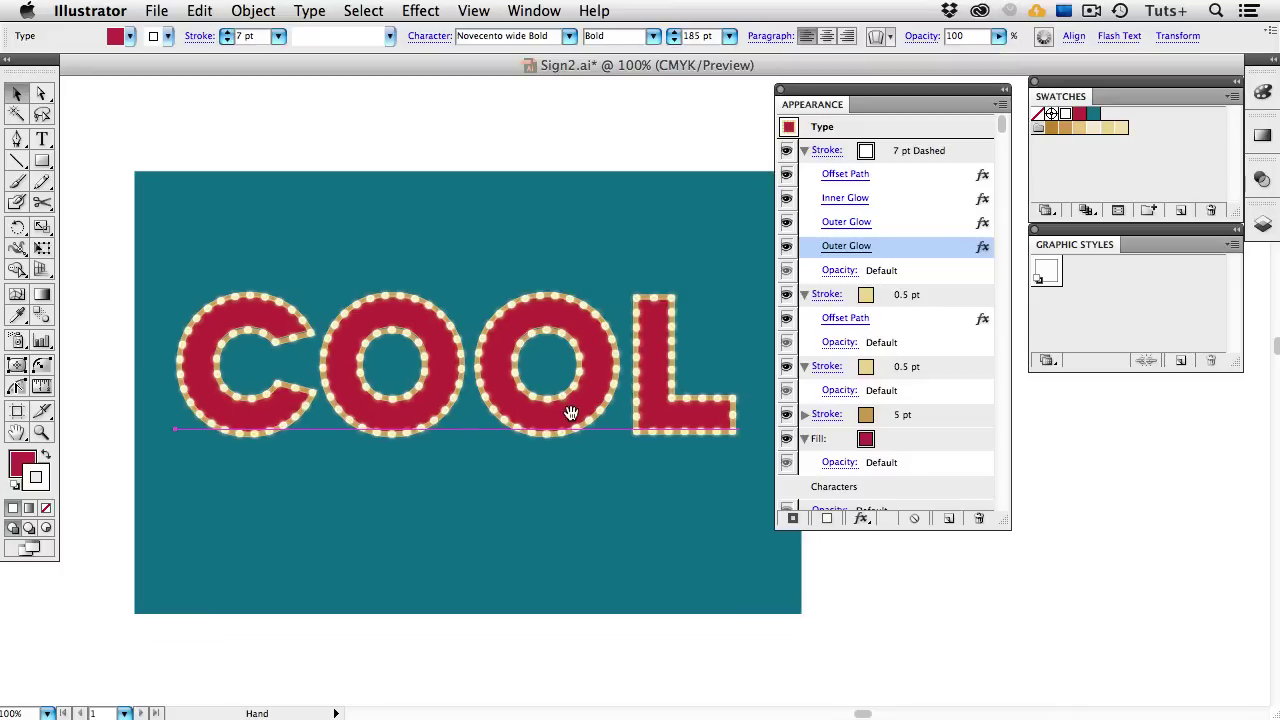
pyautogui.keyDown('ctrl'); pyautogui.click(578, 398); pyautogui.keyUp('ctrl')
pyautogui.keyDown('ctrl'); pyautogui.click(584, 390); pyautogui.keyUp('ctrl')
pyautogui.moveTo(586, 386); pyautogui.dragTo(448, 386)
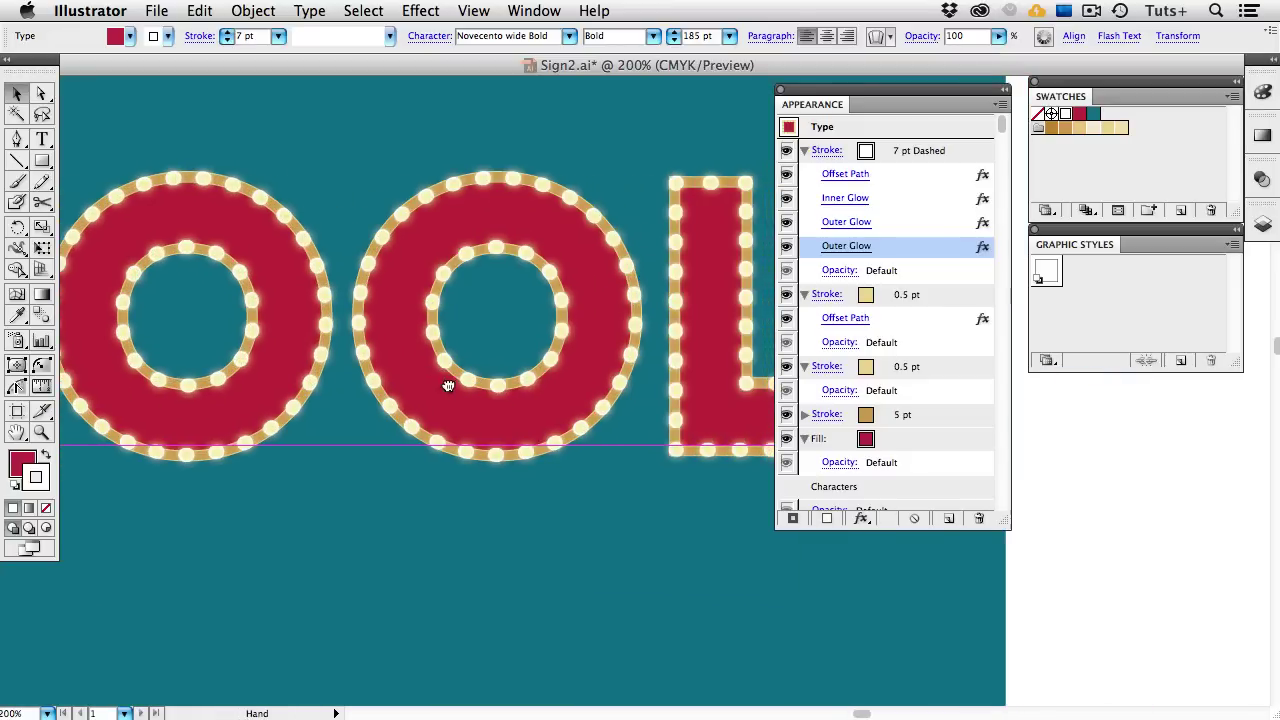
pyautogui.click(913, 440)
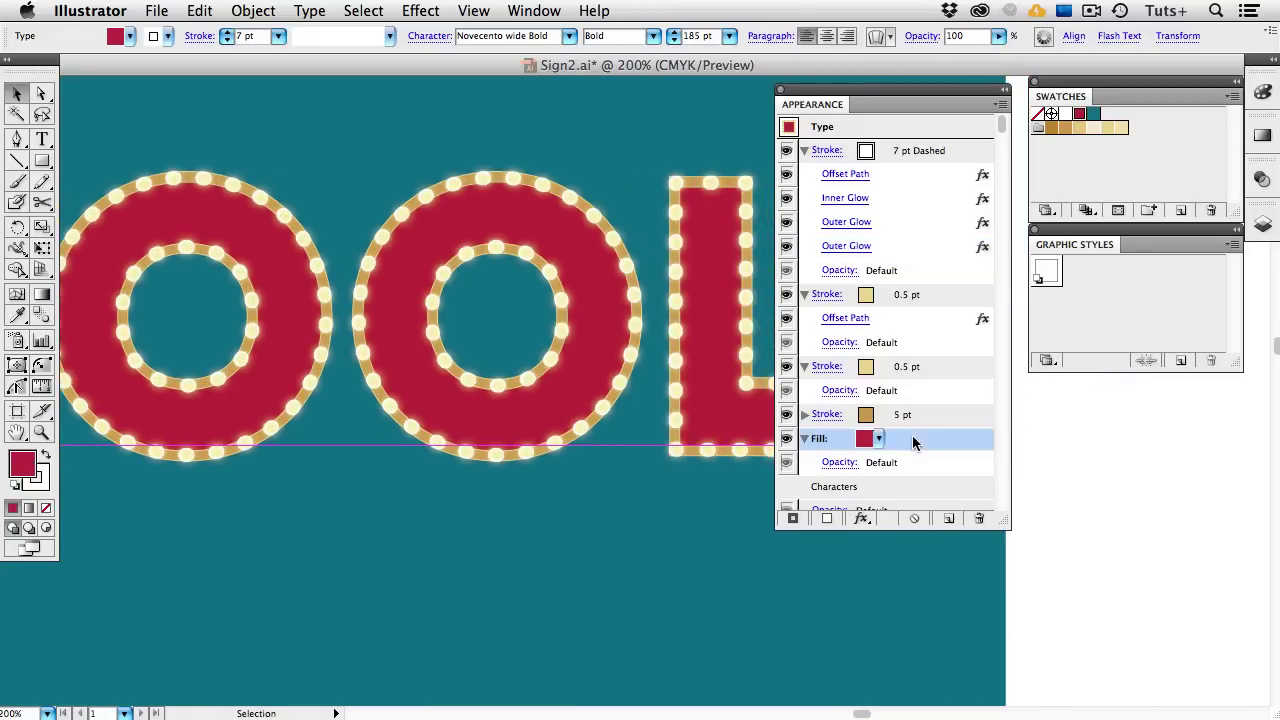
# - Add an Inner Glow to the red letter fill with a near-black colour
pyautogui.click(866, 520)
pyautogui.moveTo(930, 685)
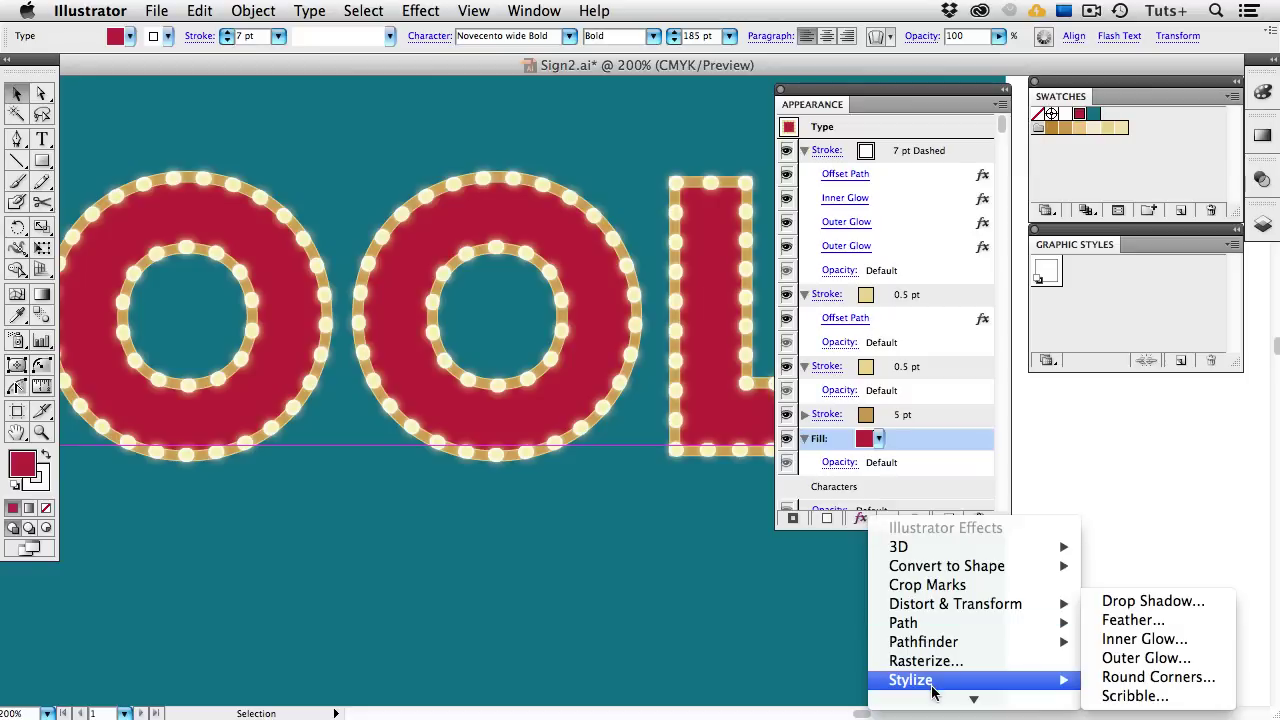
pyautogui.click(1128, 642)
pyautogui.moveTo(725, 190); pyautogui.dragTo(849, 242)
pyautogui.click(1012, 341)
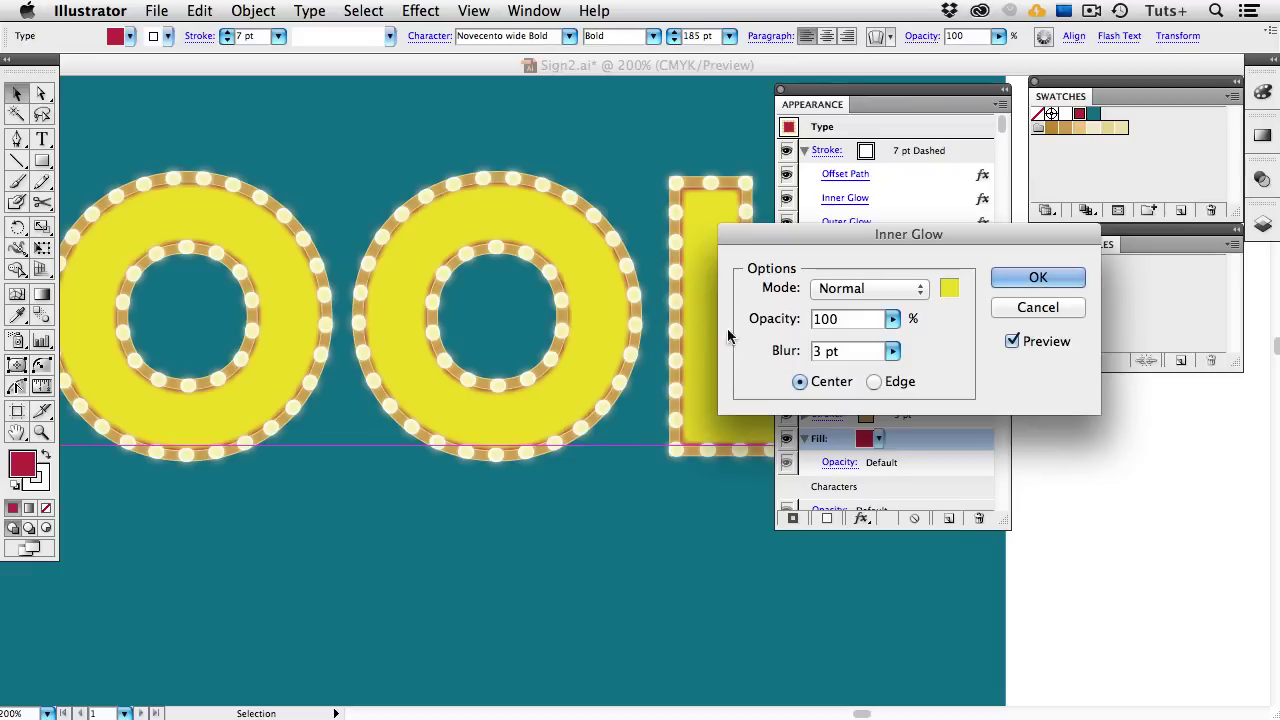
pyautogui.click(946, 290)
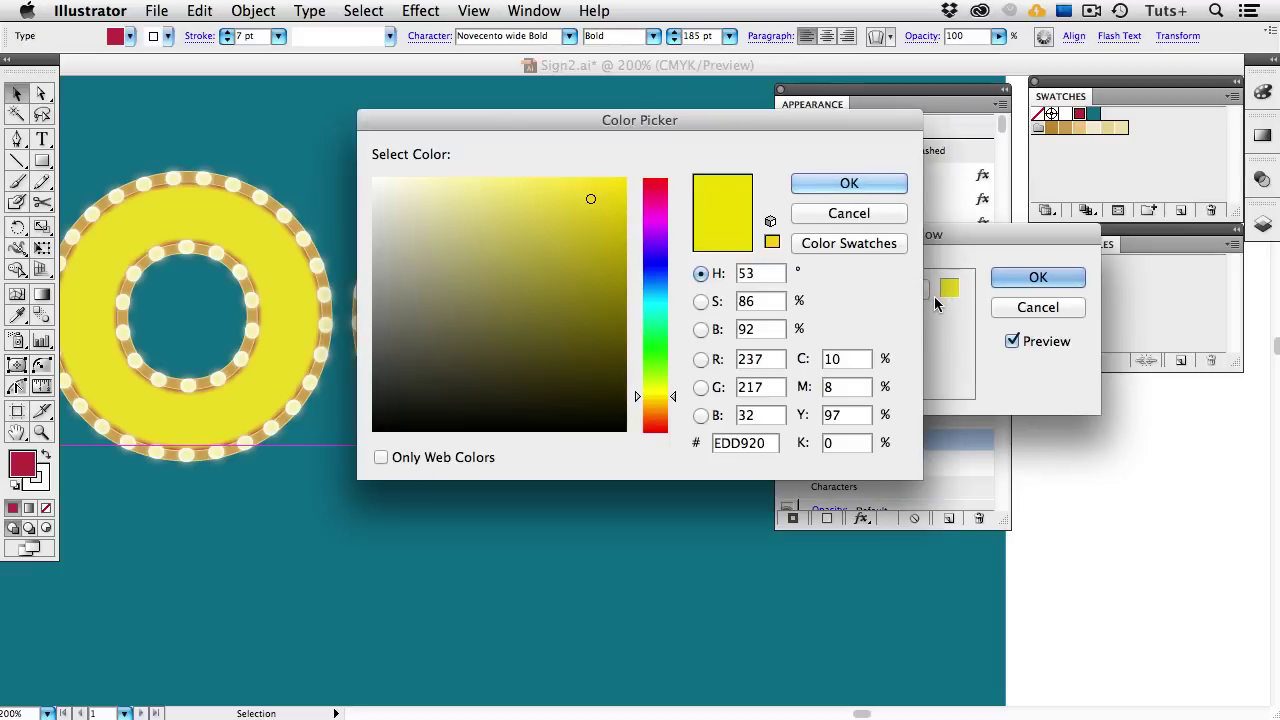
pyautogui.click(620, 426)
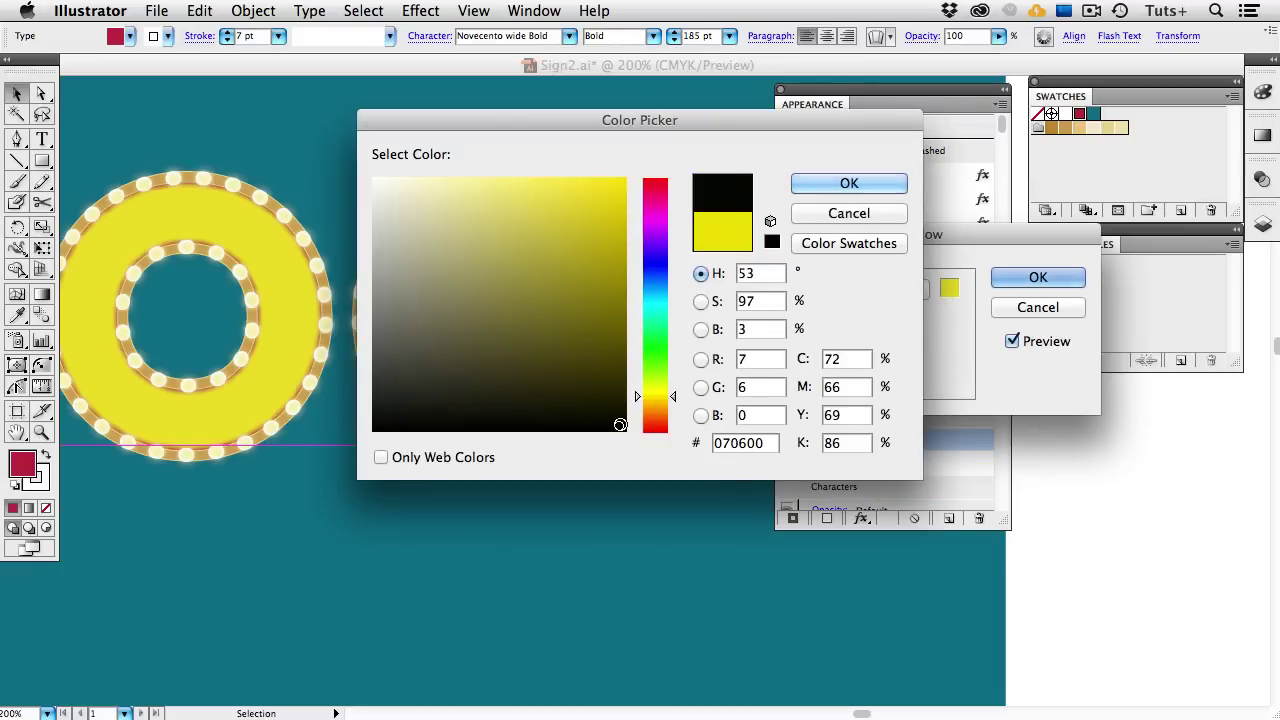
pyautogui.click(847, 188)
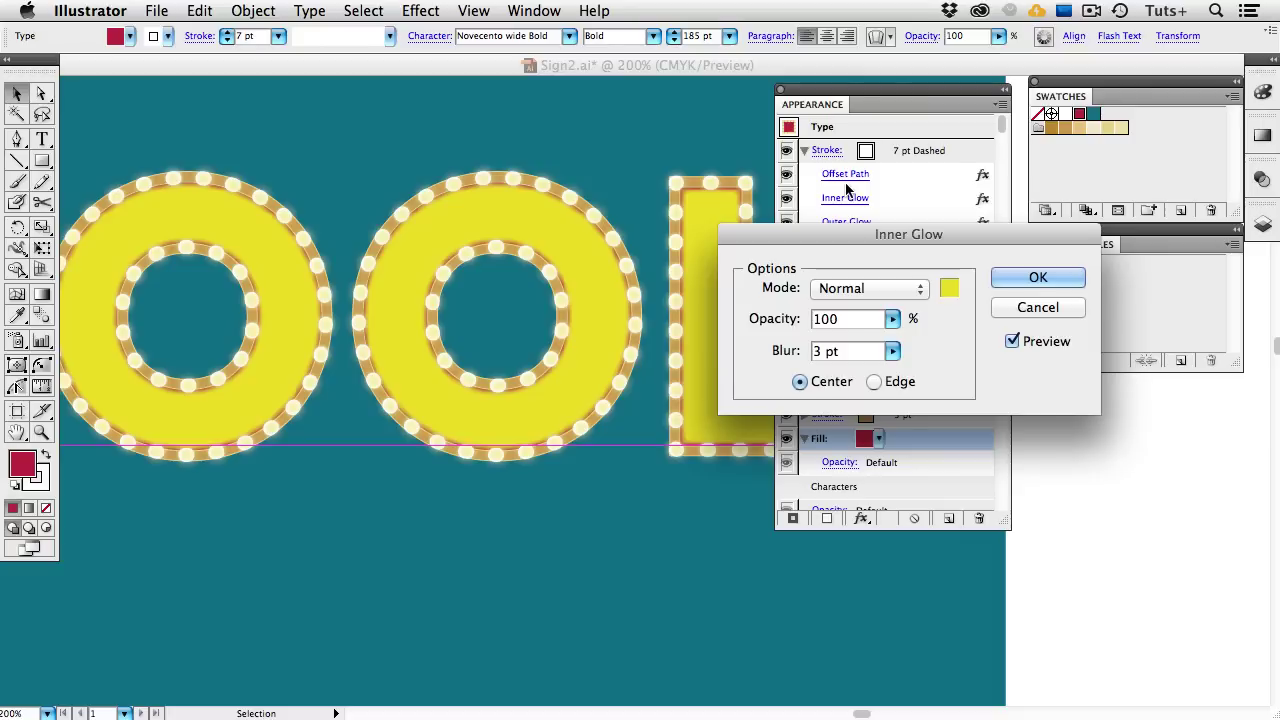
# - Set the inner glow to Edge, Multiply mode, 84% opacity and 4 pt blur
pyautogui.click(874, 382)
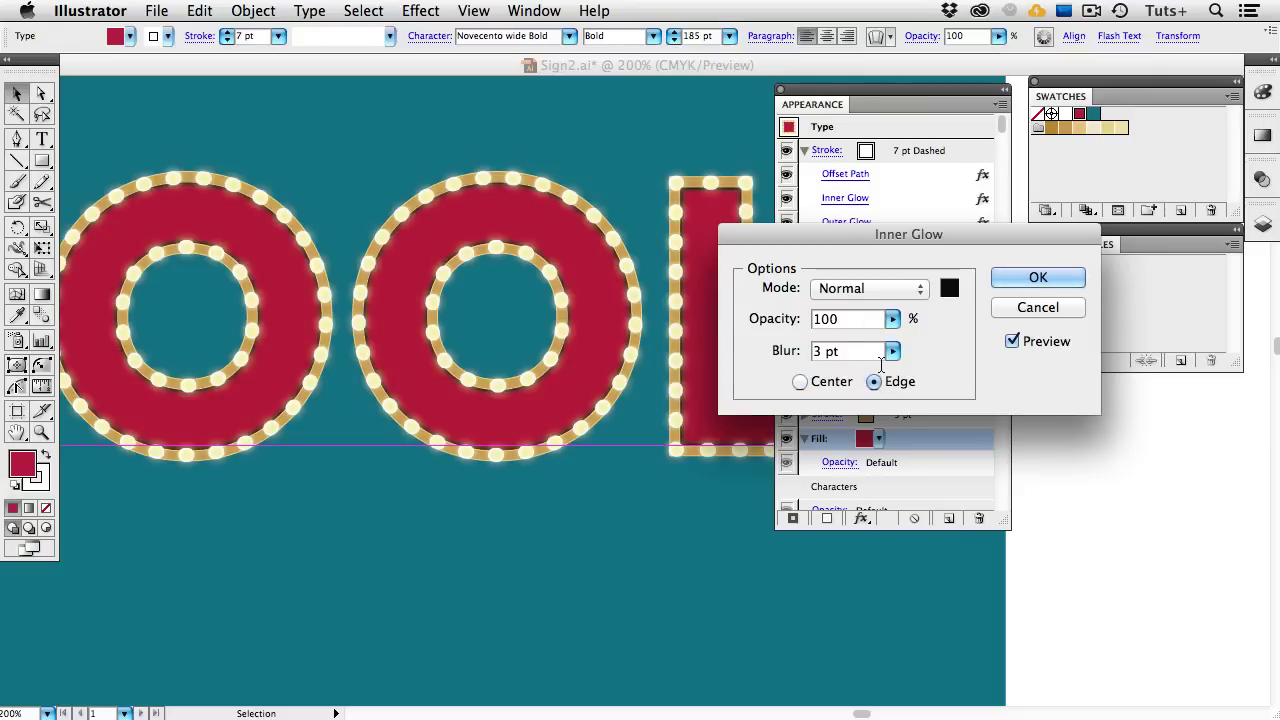
pyautogui.click(904, 290)
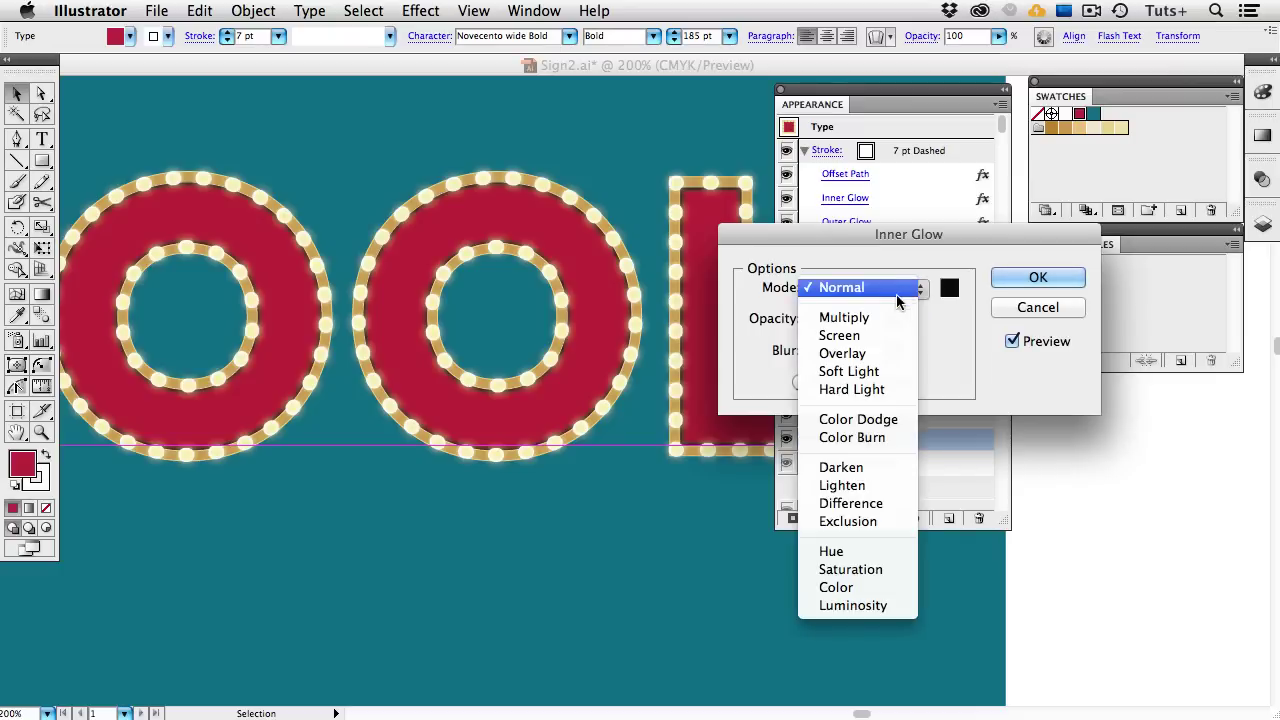
pyautogui.press('Escape')
pyautogui.press('Down')
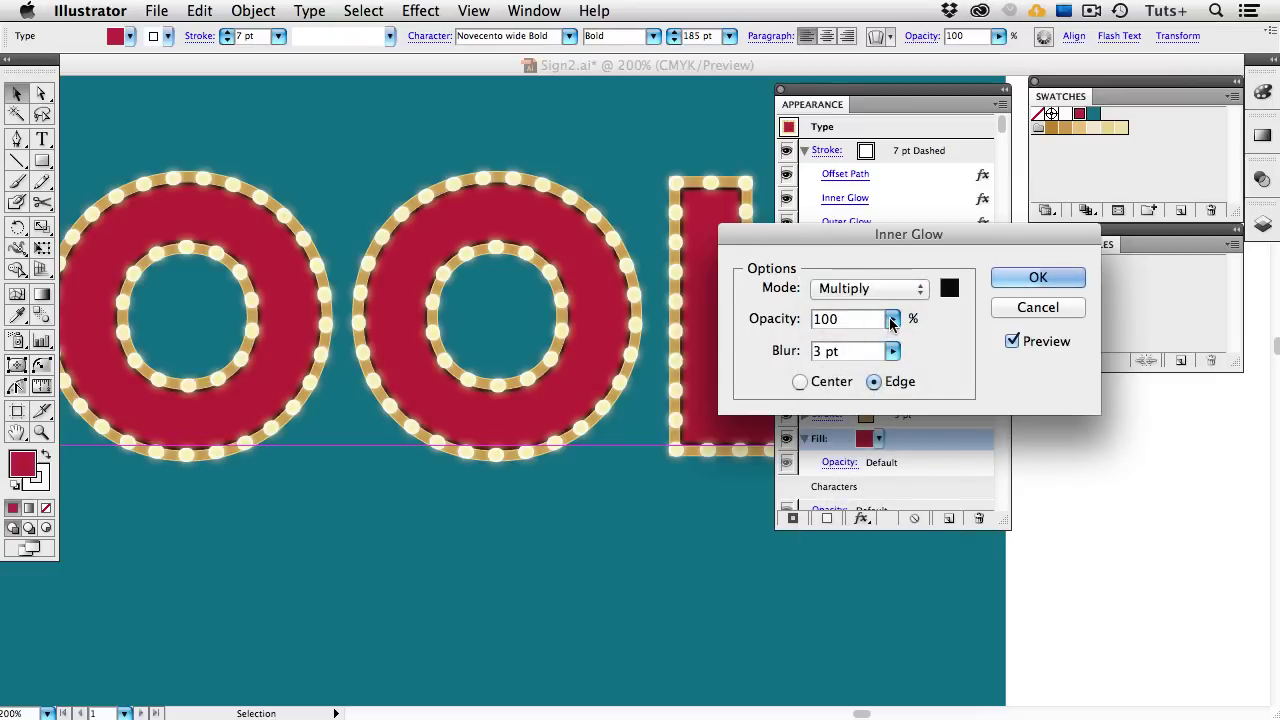
pyautogui.click(891, 320)
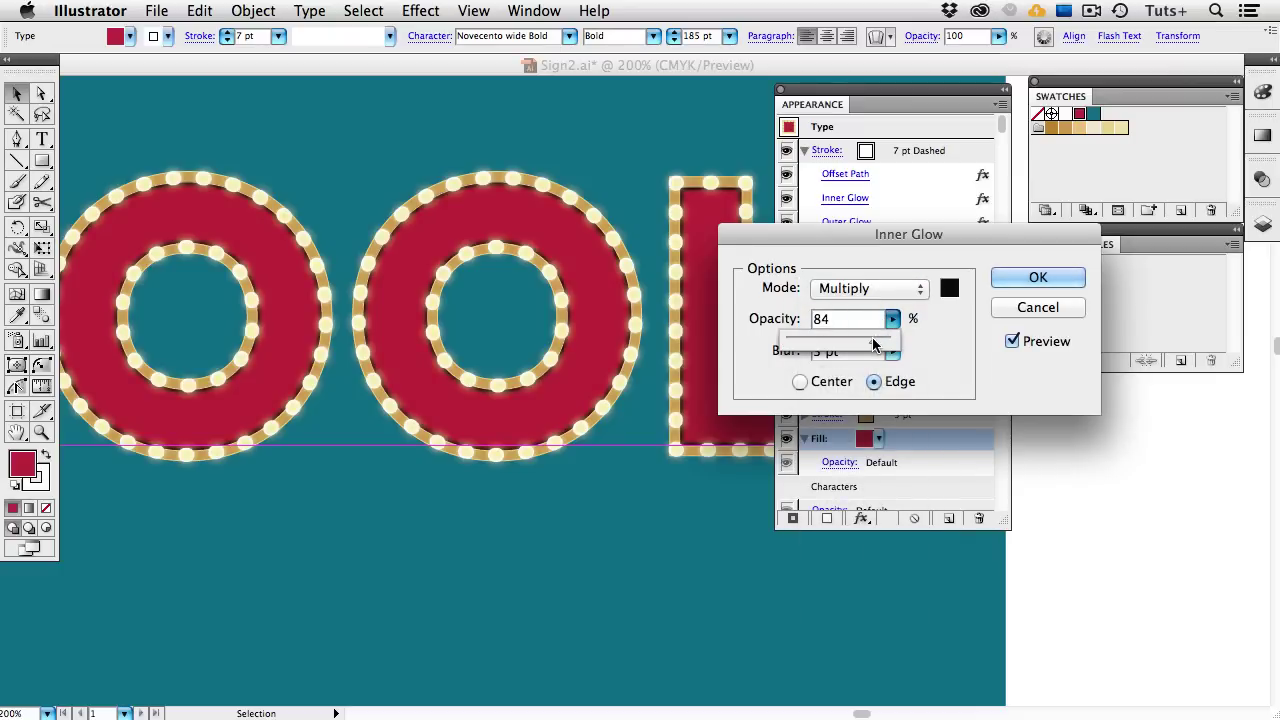
pyautogui.click(944, 357)
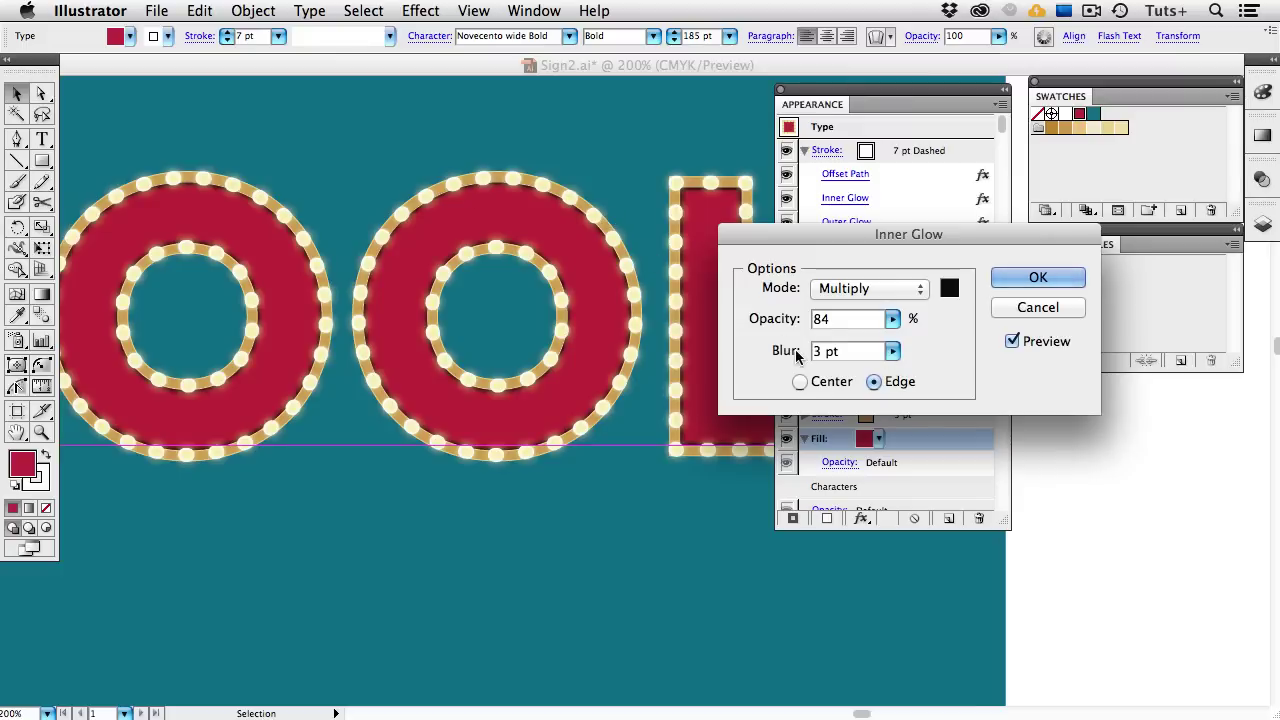
pyautogui.press('Tab')
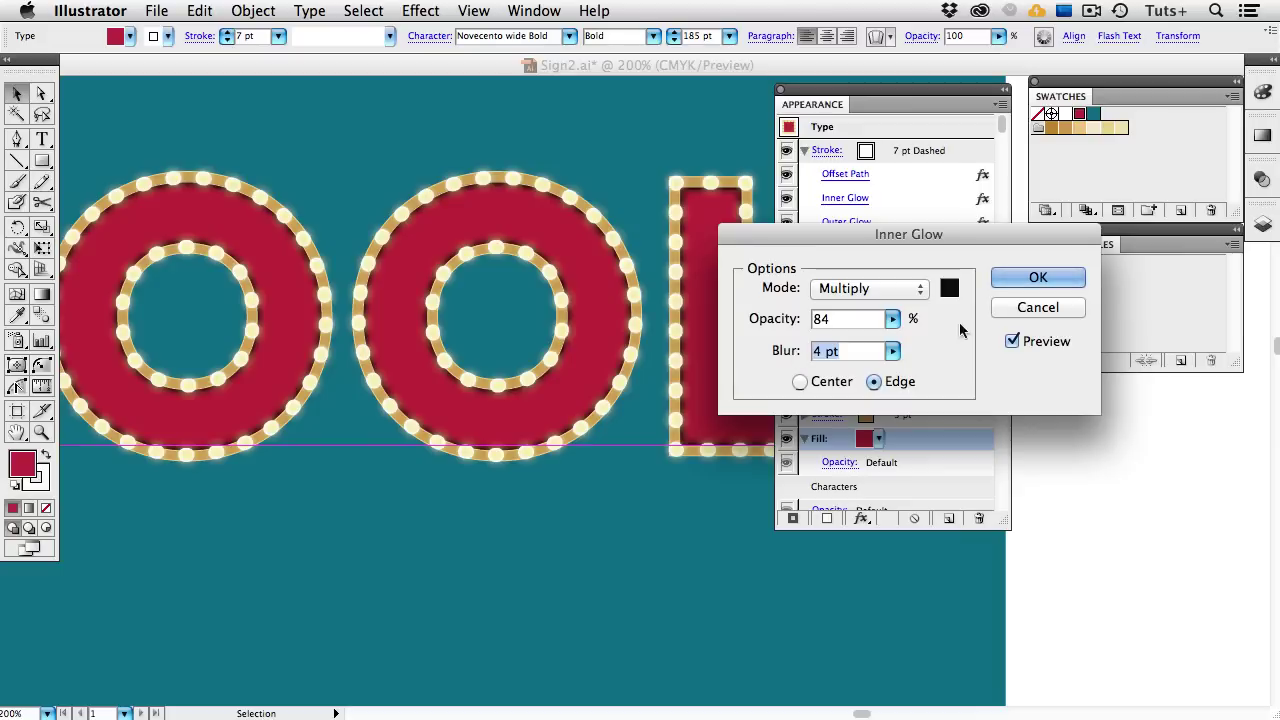
pyautogui.click(1037, 278)
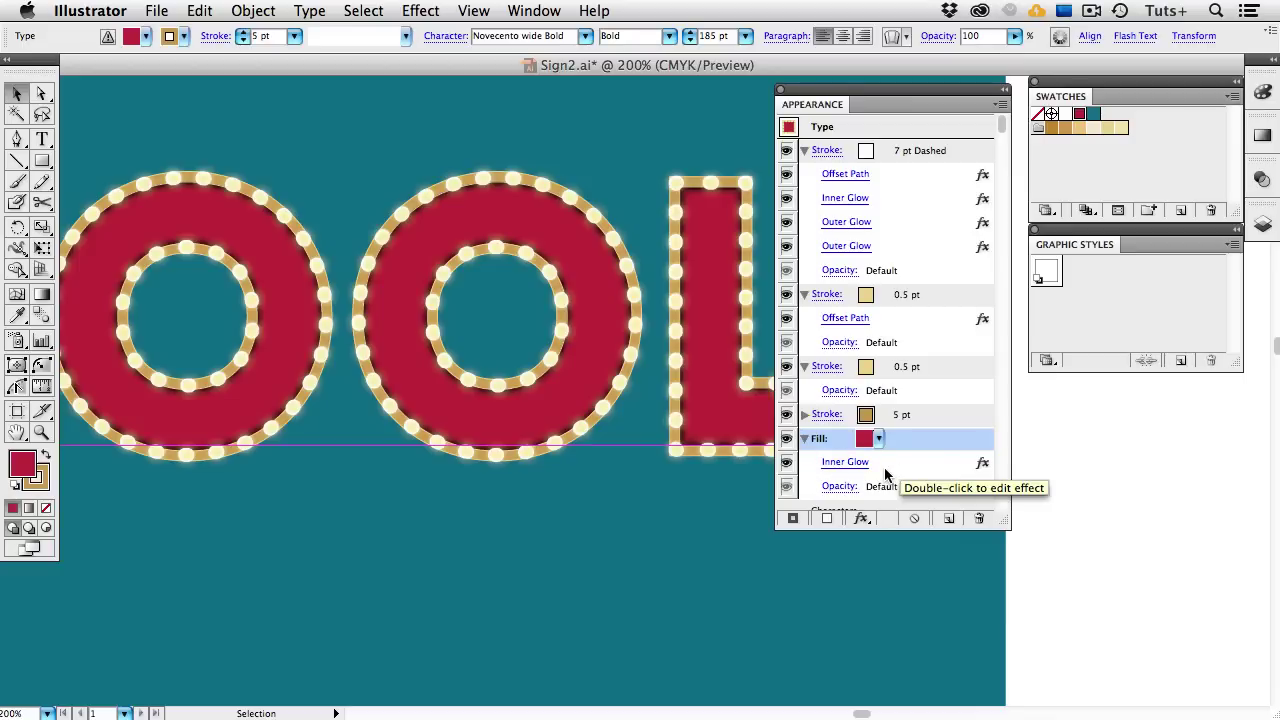
# - Add a Drop Shadow to the lettering's fill using the teal swatch colour
pyautogui.keyDown('alt'); pyautogui.keyDown('super'); pyautogui.click(618, 378); pyautogui.keyUp('super'); pyautogui.keyUp('alt')
pyautogui.keyDown('alt'); pyautogui.keyDown('super'); pyautogui.click(618, 378); pyautogui.keyUp('super'); pyautogui.keyUp('alt')
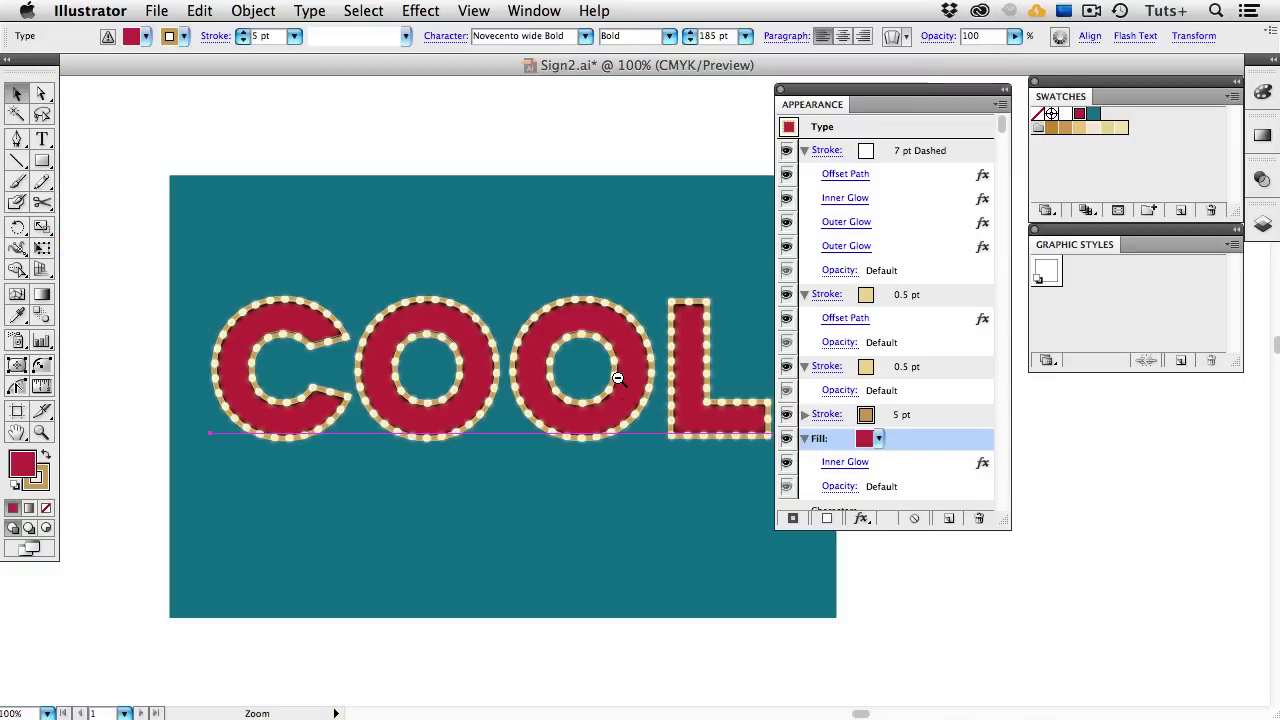
pyautogui.moveTo(618, 378); pyautogui.dragTo(534, 258)
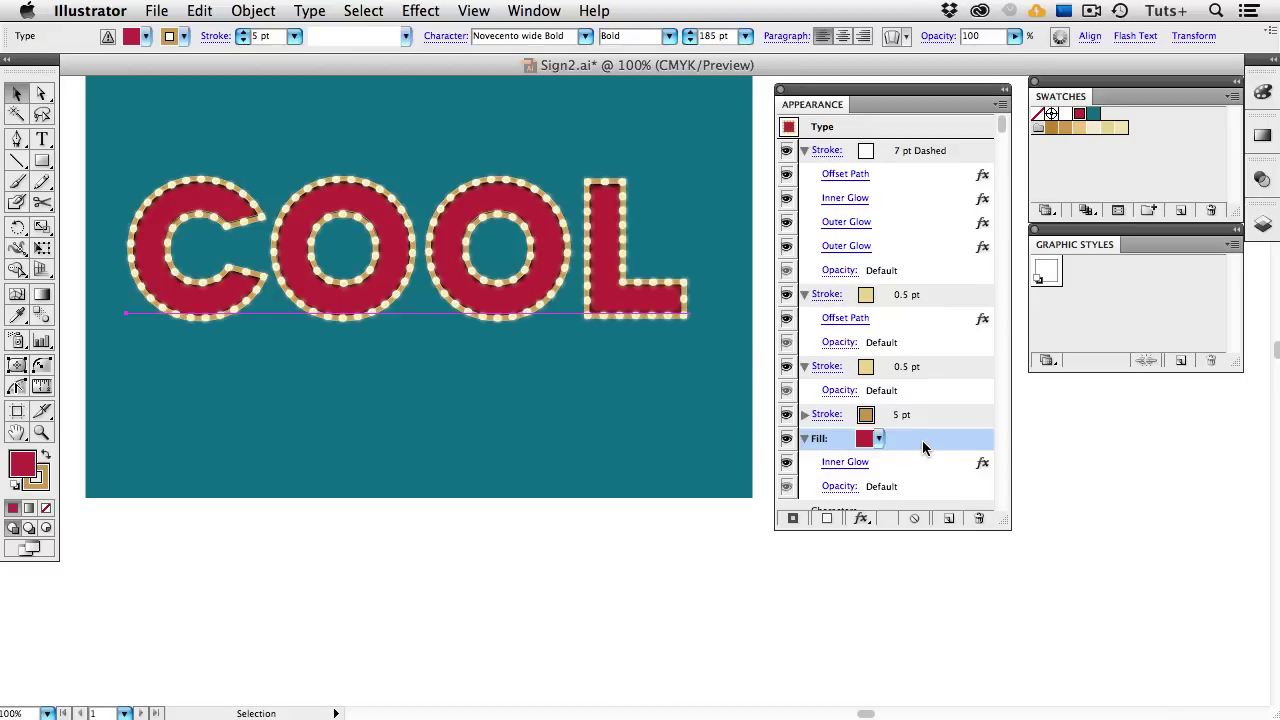
pyautogui.click(866, 518)
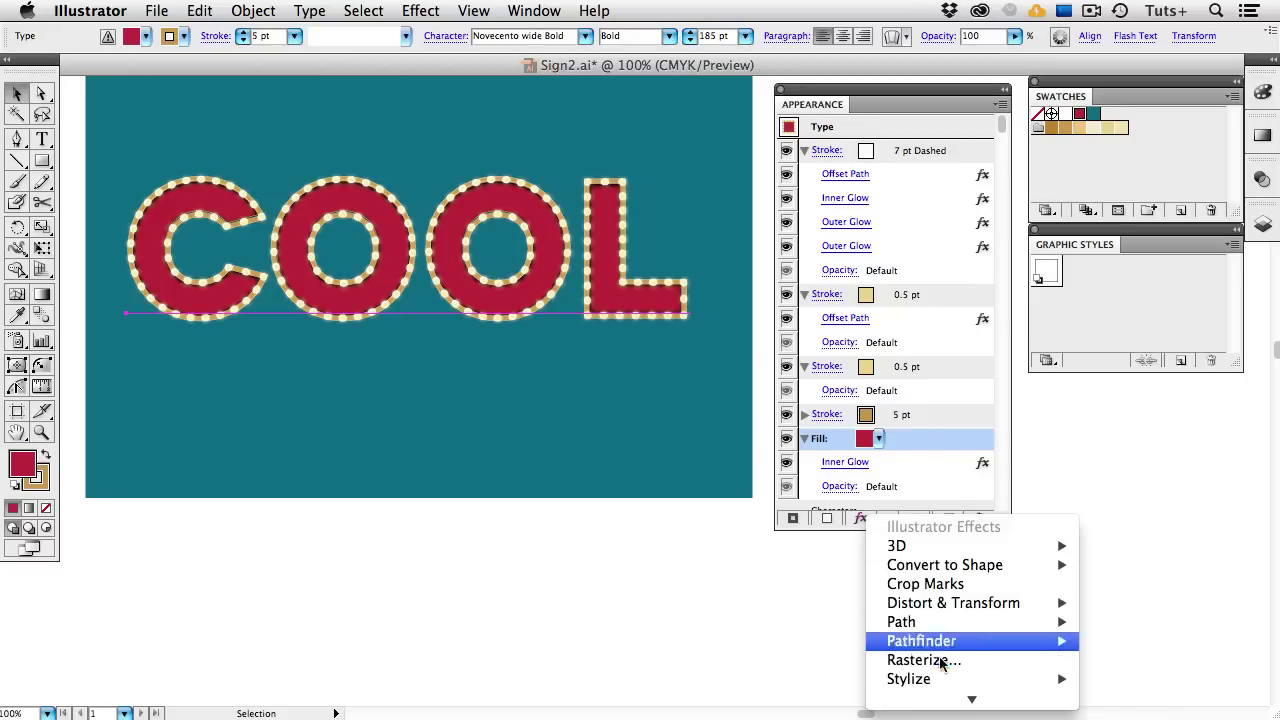
pyautogui.moveTo(937, 679)
pyautogui.click(1140, 602)
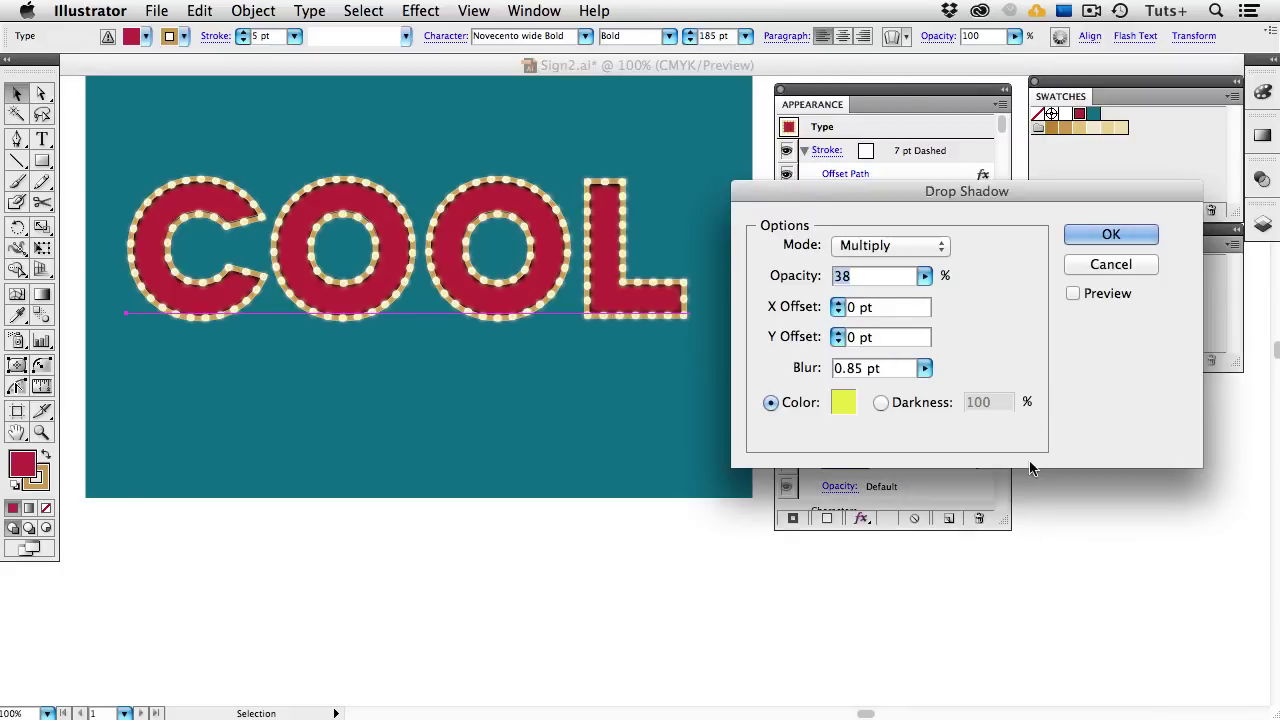
pyautogui.click(1073, 293)
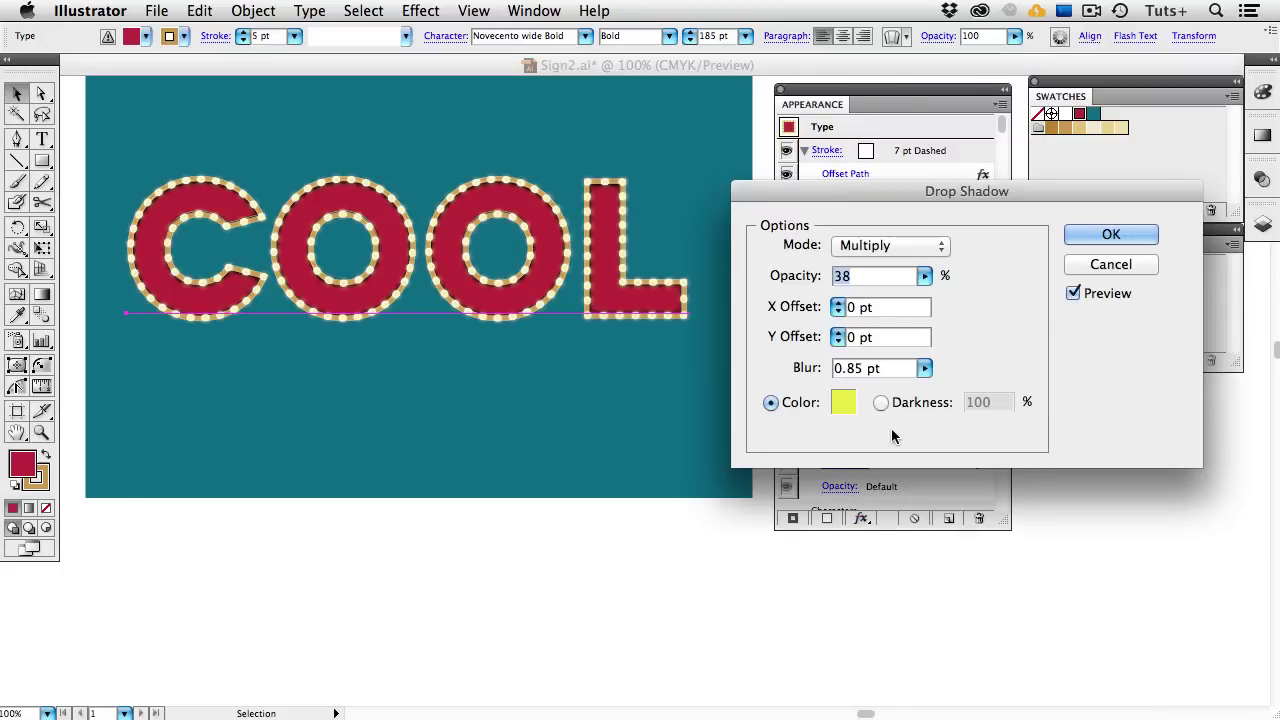
pyautogui.click(844, 402)
pyautogui.click(849, 243)
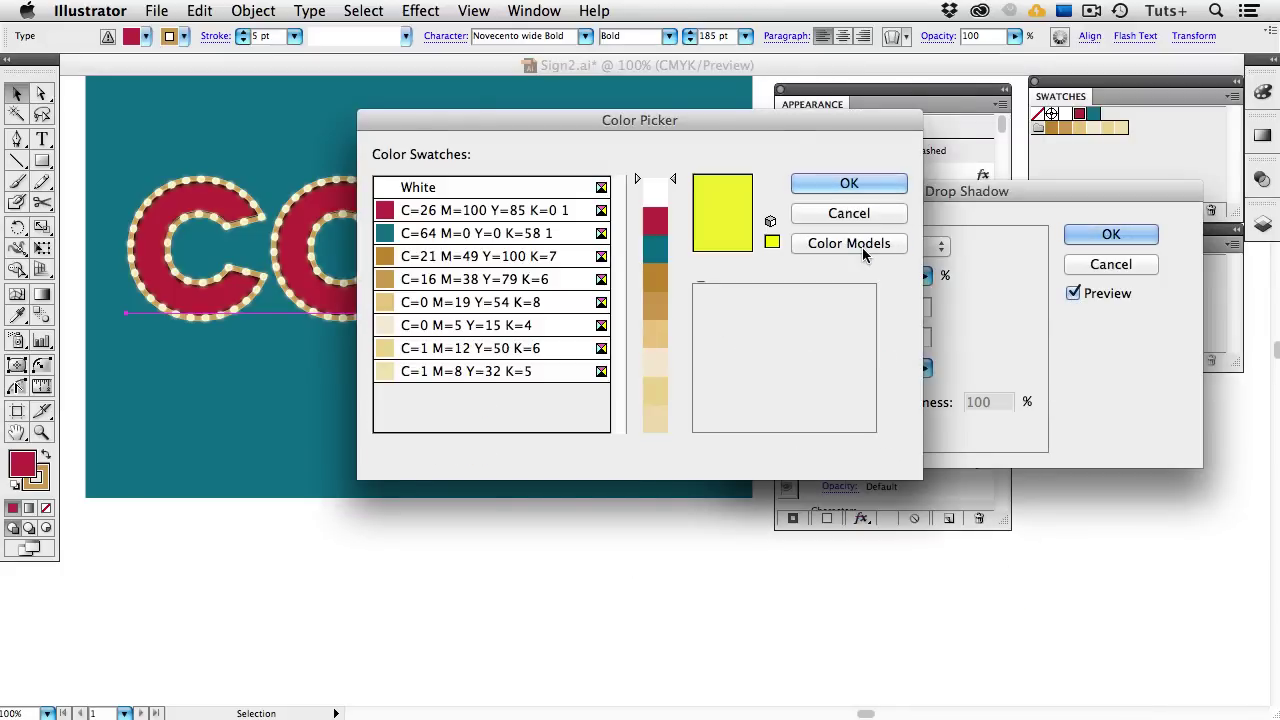
pyautogui.click(531, 235)
pyautogui.click(841, 190)
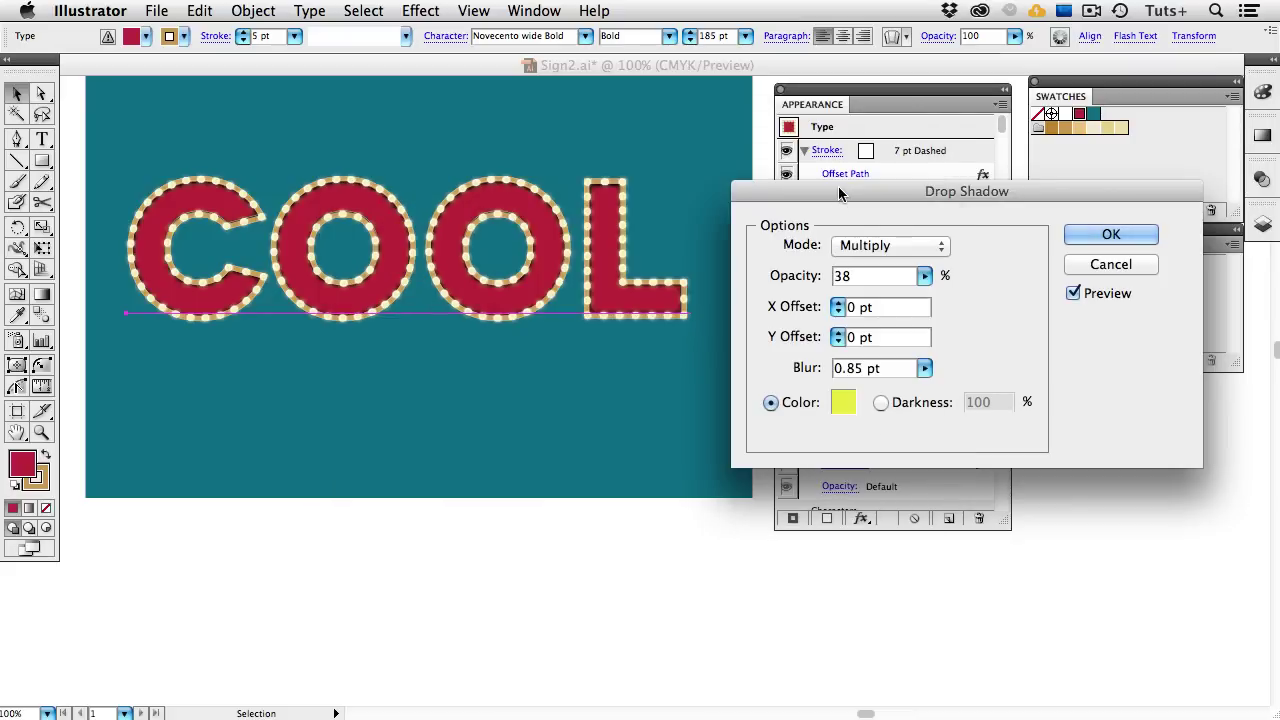
# - Try the shadow at 77% opacity with 10 pt X and Y offsets
pyautogui.click(924, 276)
pyautogui.moveTo(856, 302); pyautogui.dragTo(897, 302)
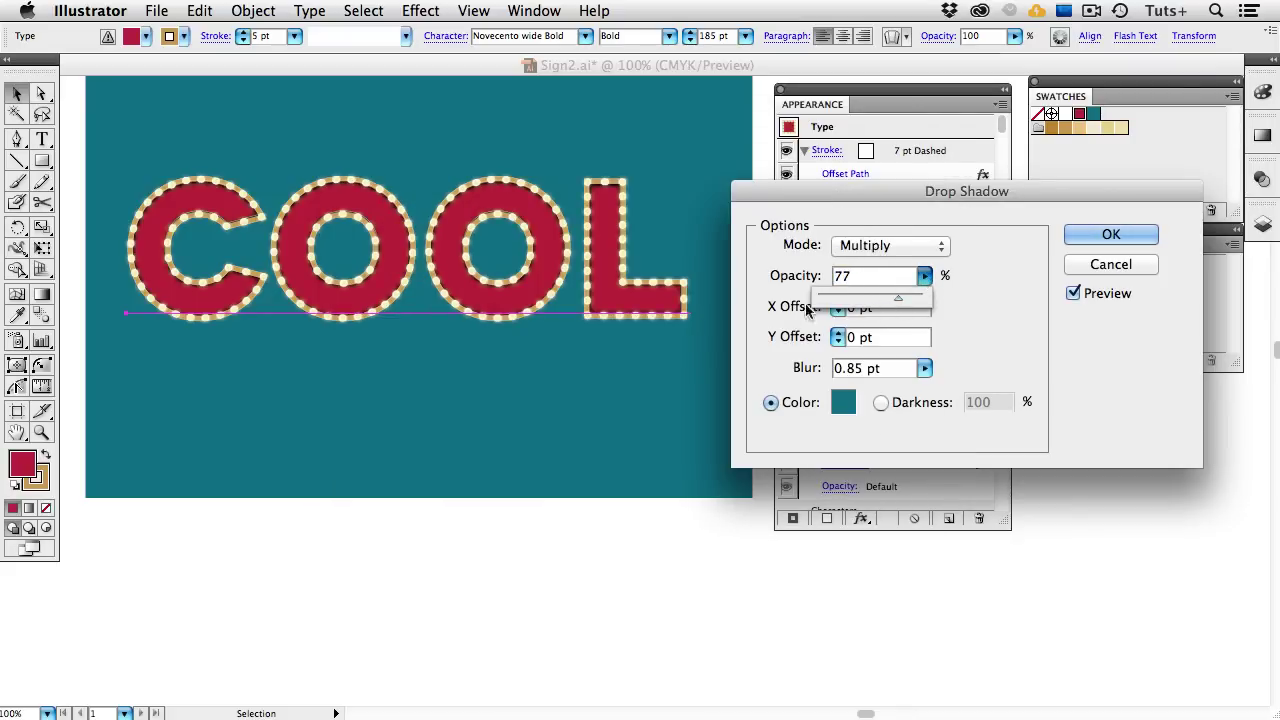
pyautogui.press('Tab')
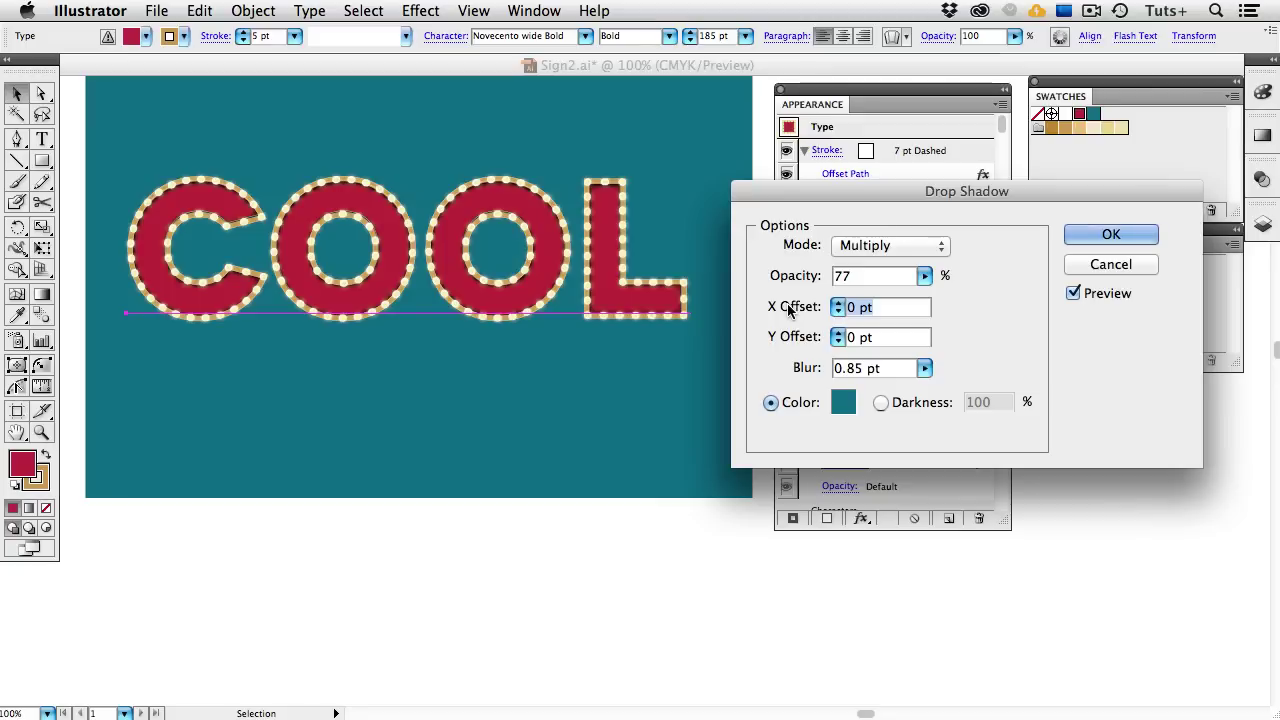
pyautogui.write('10')
pyautogui.press('Tab')
pyautogui.write('10')
pyautogui.press('Tab')
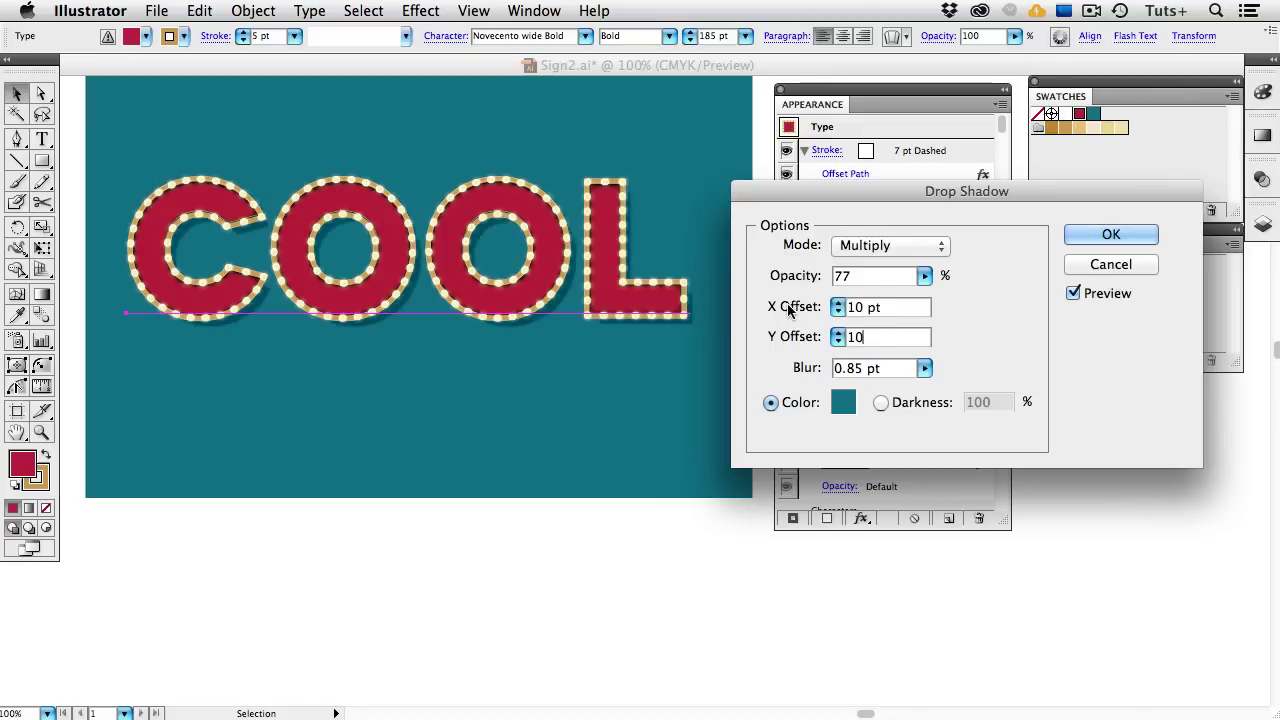
# - Finalize the shadow at 0 pt blur, 16 pt X, 18 pt Y offset and 100% opacity
pyautogui.write('0')
pyautogui.press('Tab')
pyautogui.press('Tab')
pyautogui.write('16')
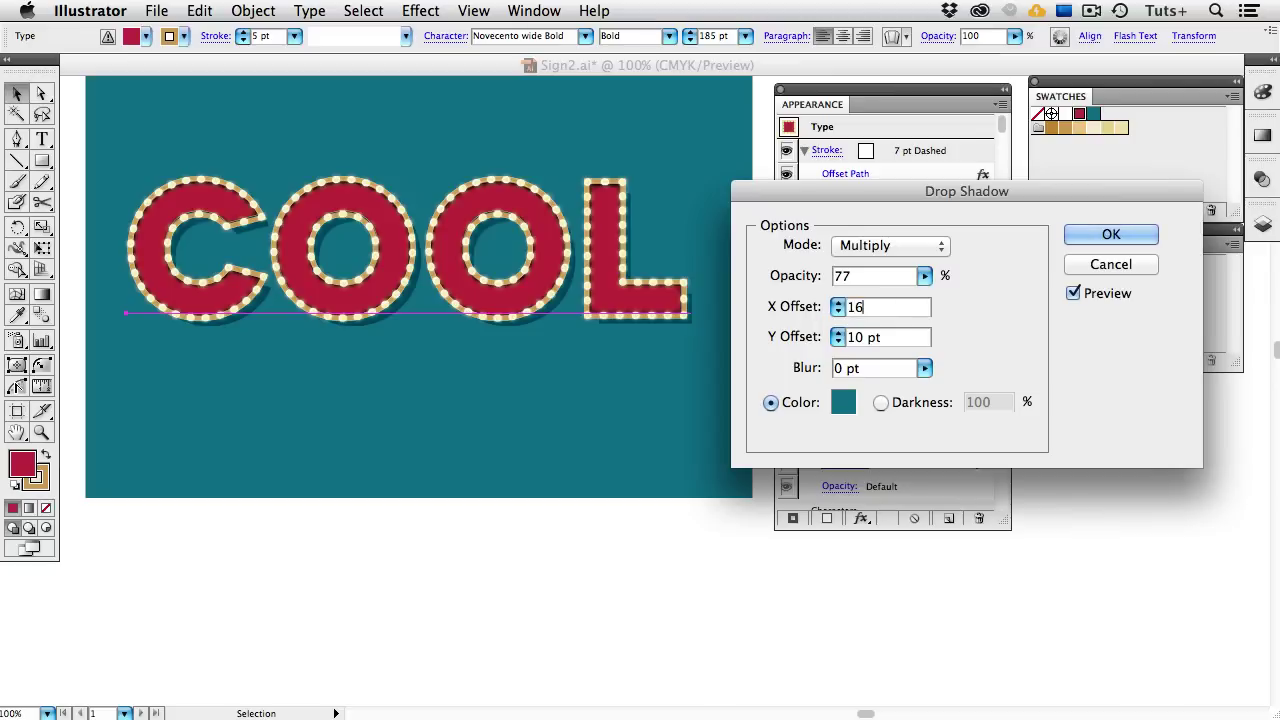
pyautogui.press('Tab')
pyautogui.write('18')
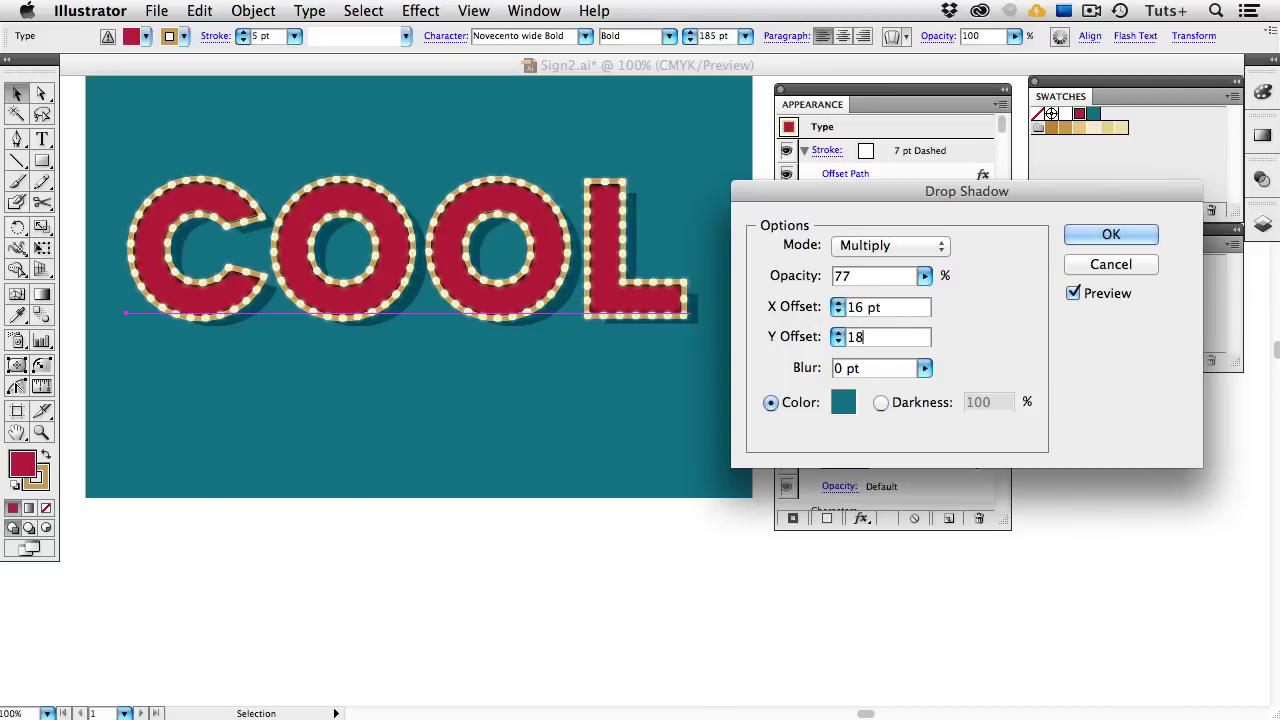
pyautogui.press('Tab')
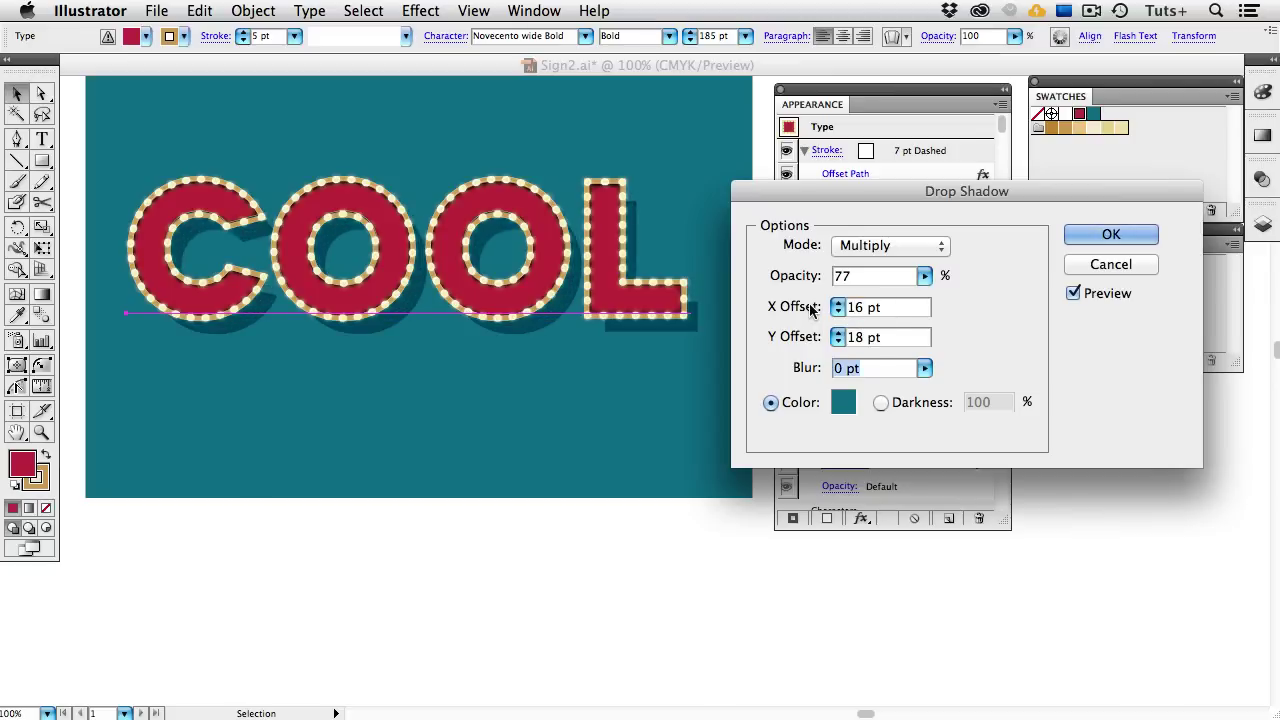
pyautogui.moveTo(925, 276); pyautogui.dragTo(925, 295)
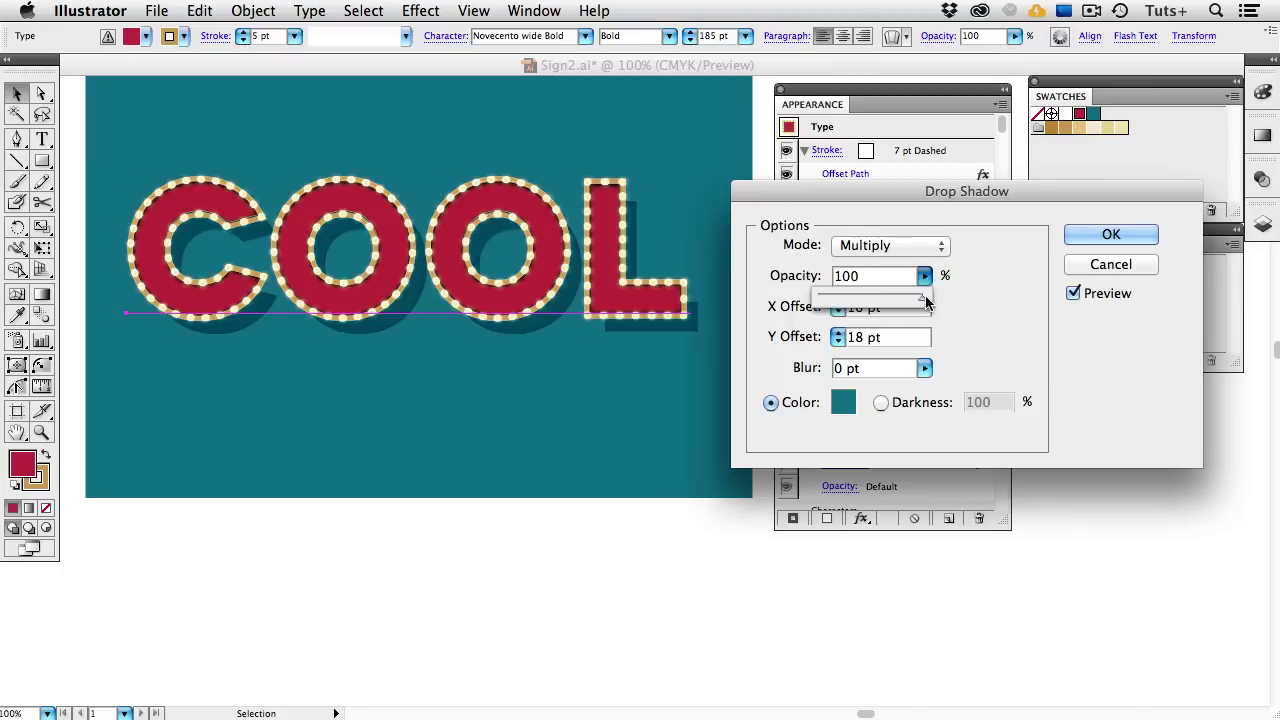
pyautogui.click(1140, 236)
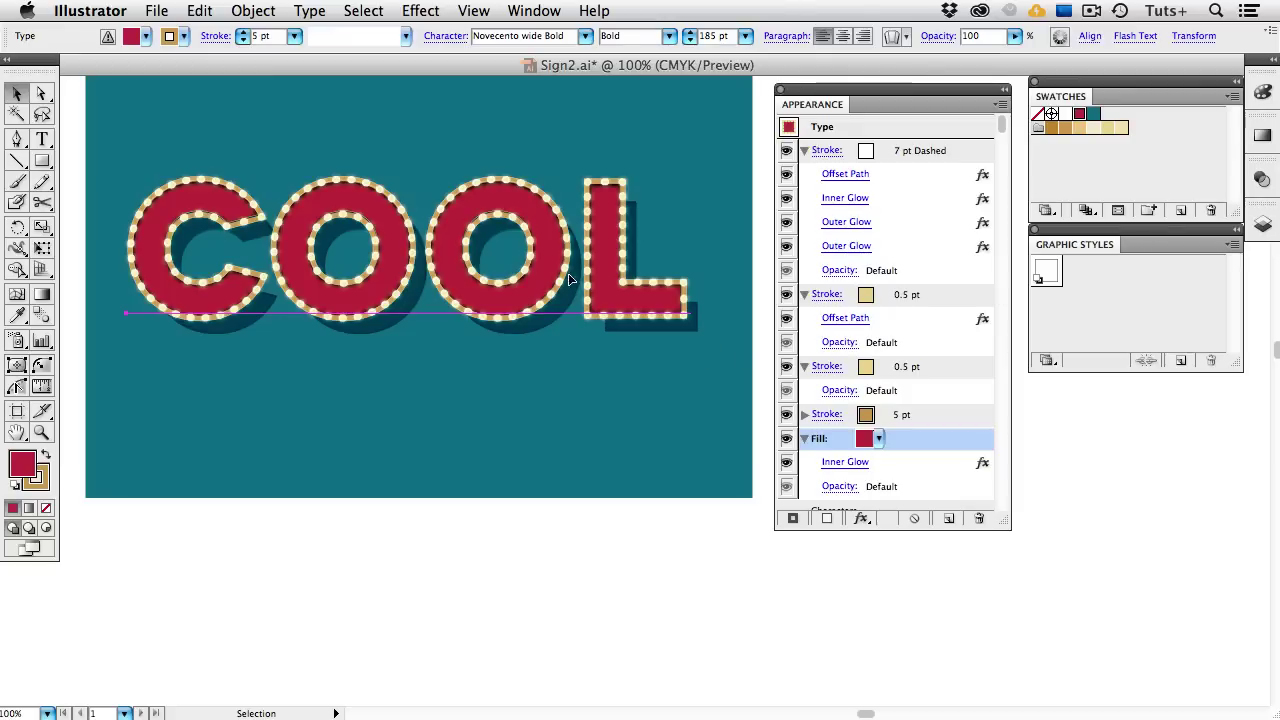
# - Zoom in on the letters OL and switch the second Outer Glow to Overlay mode
pyautogui.press('z')
pyautogui.moveTo(437, 147); pyautogui.dragTo(517, 362)
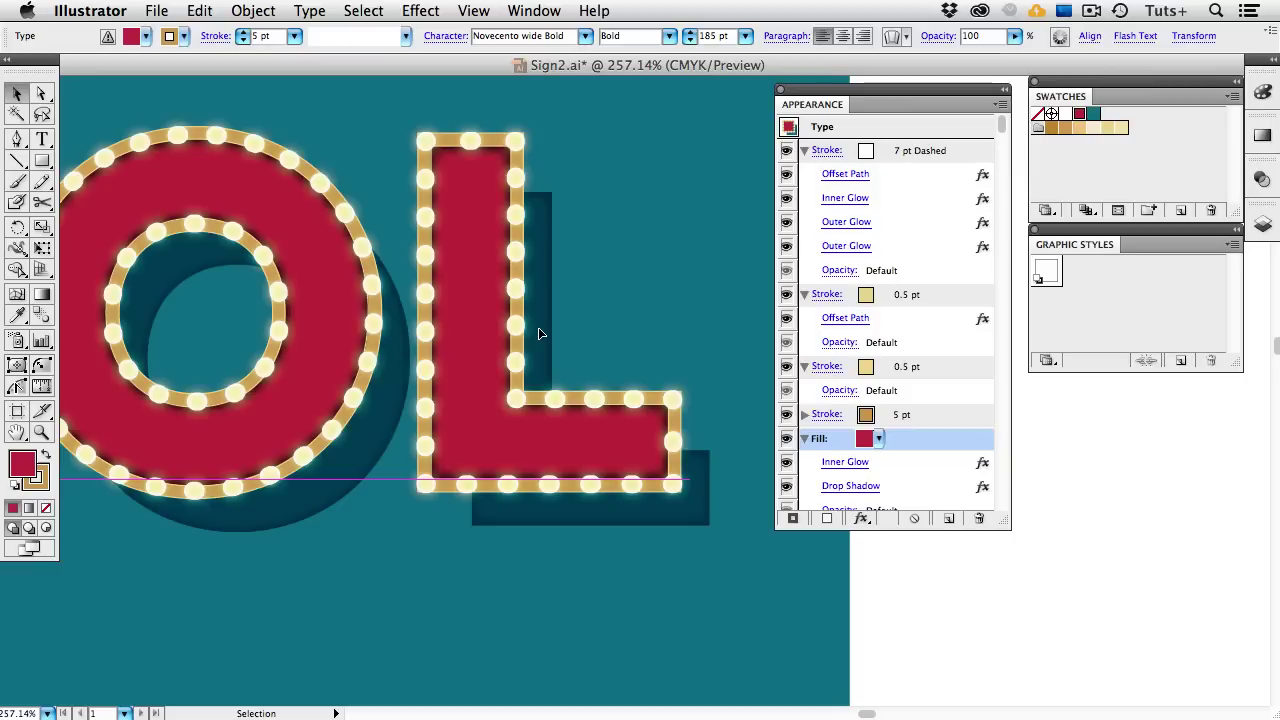
pyautogui.click(853, 250)
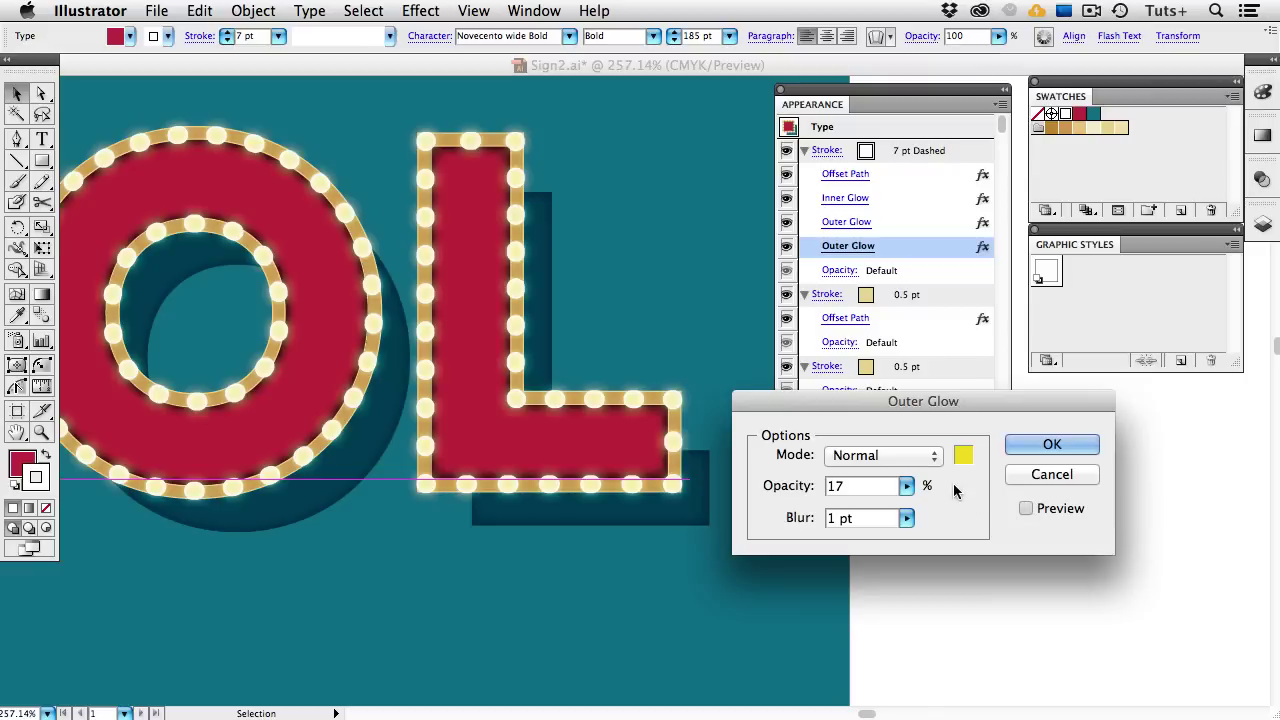
pyautogui.click(1026, 508)
pyautogui.click(930, 456)
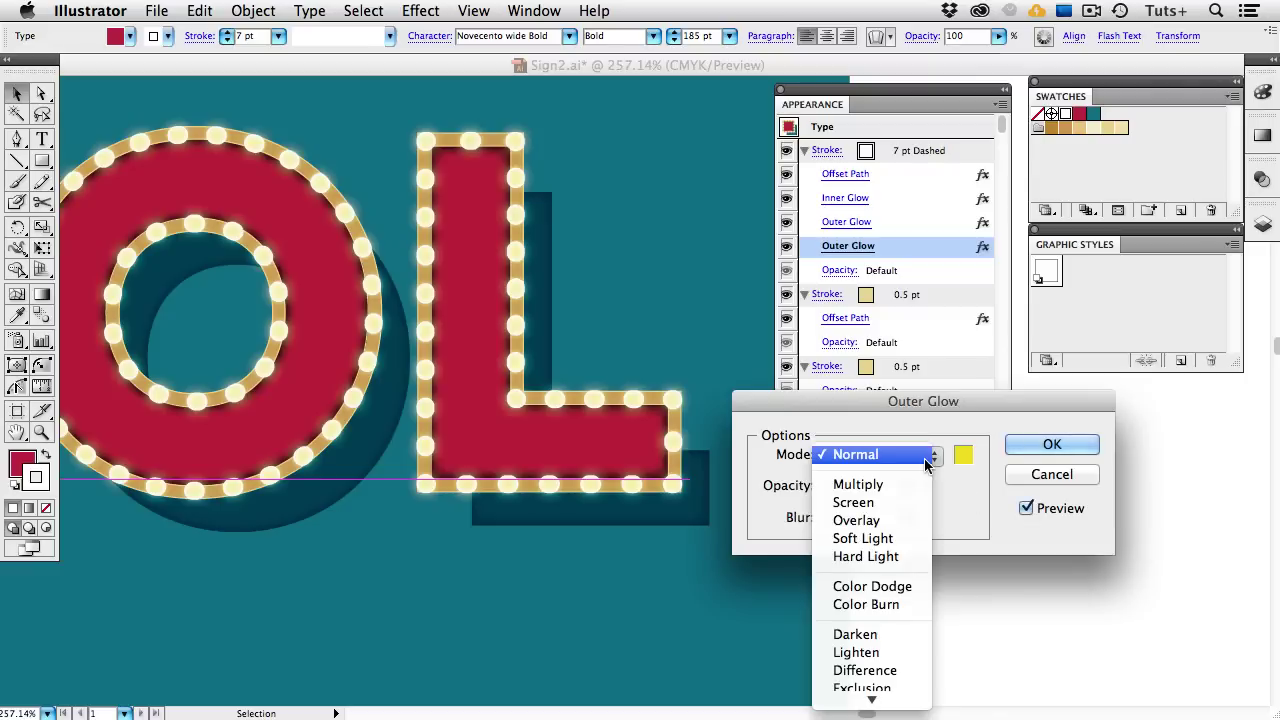
pyautogui.click(910, 483)
pyautogui.click(910, 456)
pyautogui.click(906, 490)
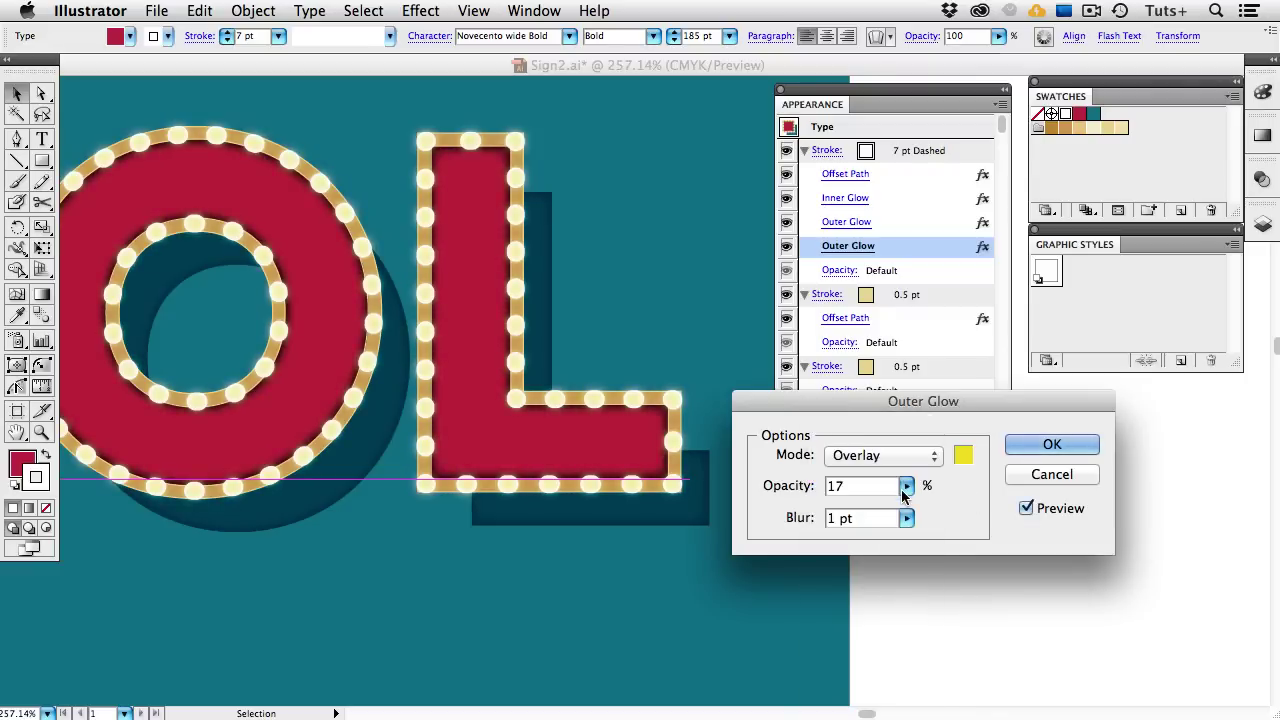
pyautogui.click(1045, 443)
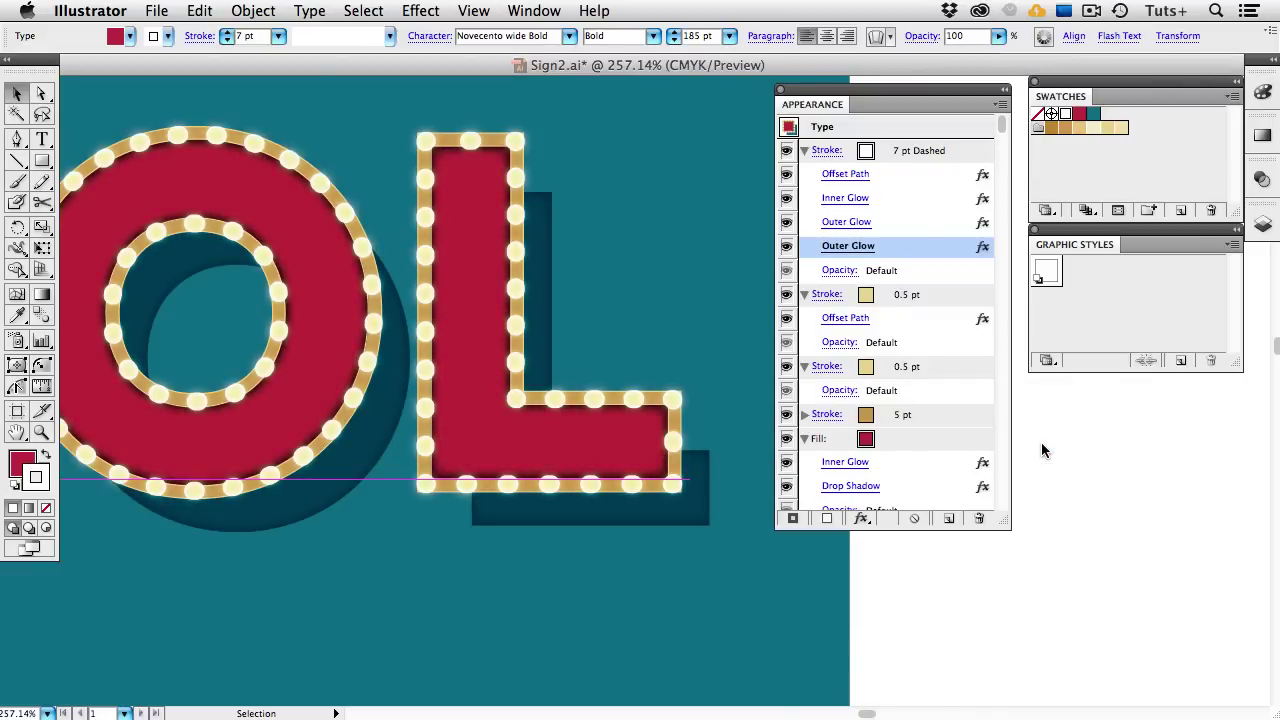
# - Zoom back out to 100% and pan the whole artboard into view
pyautogui.keyDown('alt'); pyautogui.keyDown('super'); pyautogui.click(640, 360); pyautogui.keyUp('super'); pyautogui.keyUp('alt')
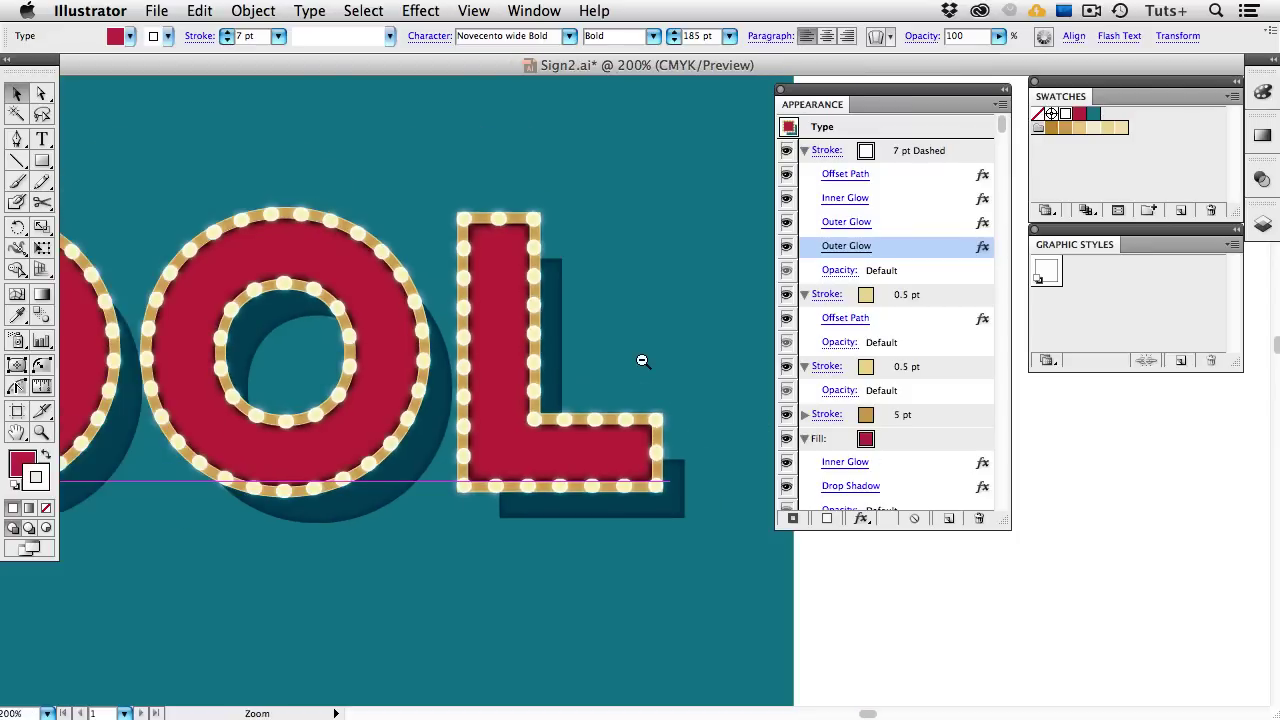
pyautogui.keyDown('alt'); pyautogui.keyDown('super'); pyautogui.click(642, 360); pyautogui.keyUp('super'); pyautogui.keyUp('alt')
pyautogui.keyDown('alt'); pyautogui.keyDown('super'); pyautogui.click(642, 360); pyautogui.keyUp('super'); pyautogui.keyUp('alt')
pyautogui.moveTo(642, 360); pyautogui.dragTo(633, 315)
# - Replace 'OL' with 'LD' so the word reads COLD, then select the type object
pyautogui.press('super+y')
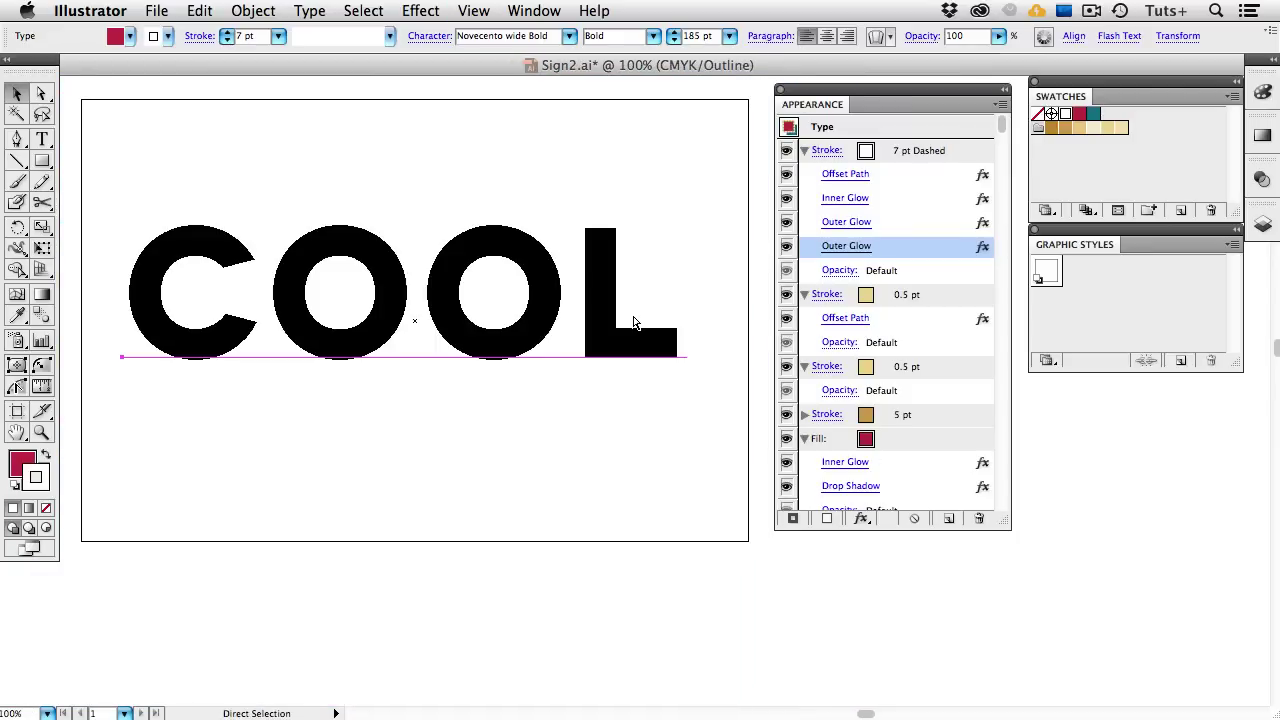
pyautogui.press('super+y')
pyautogui.press('t')
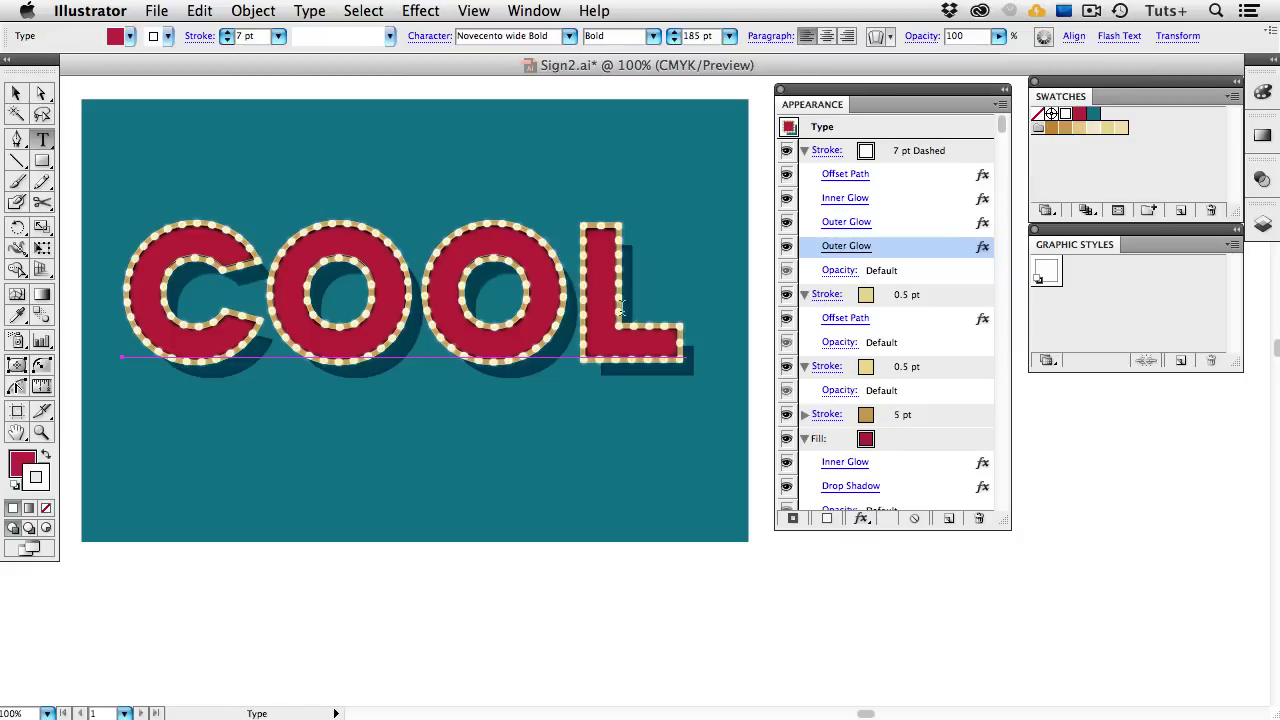
pyautogui.moveTo(557, 281); pyautogui.dragTo(686, 288)
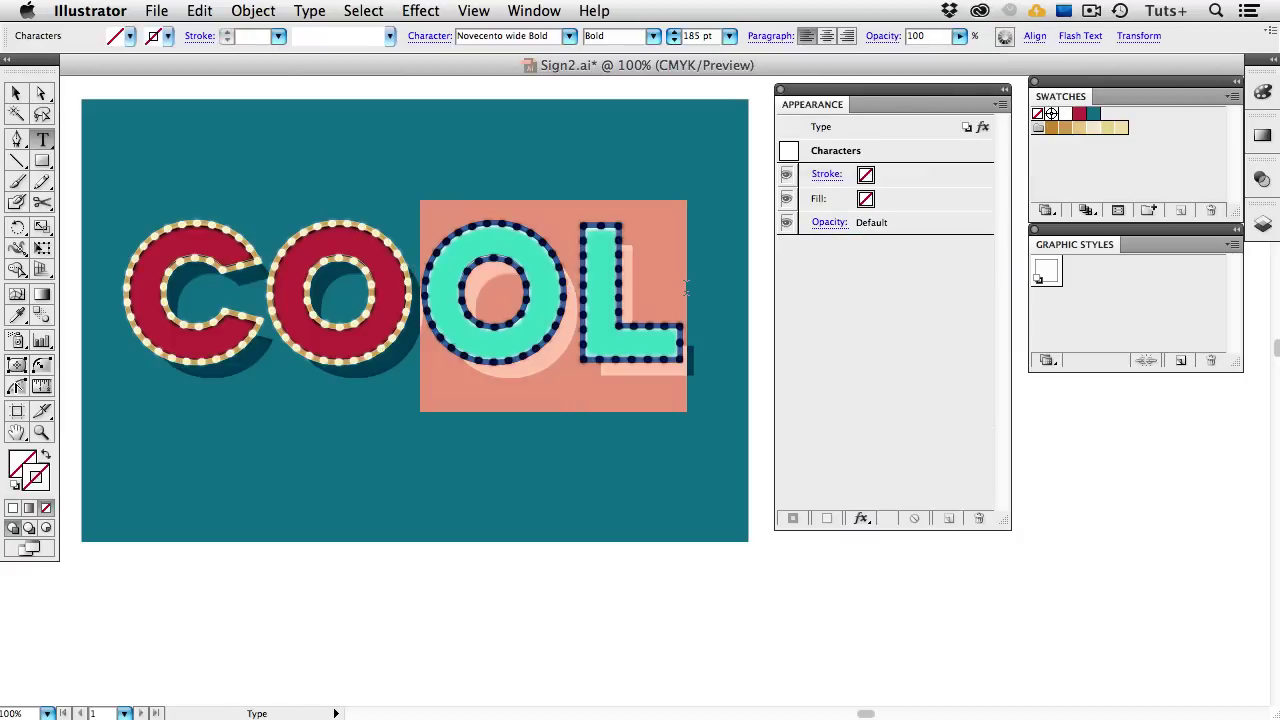
pyautogui.write('LD')
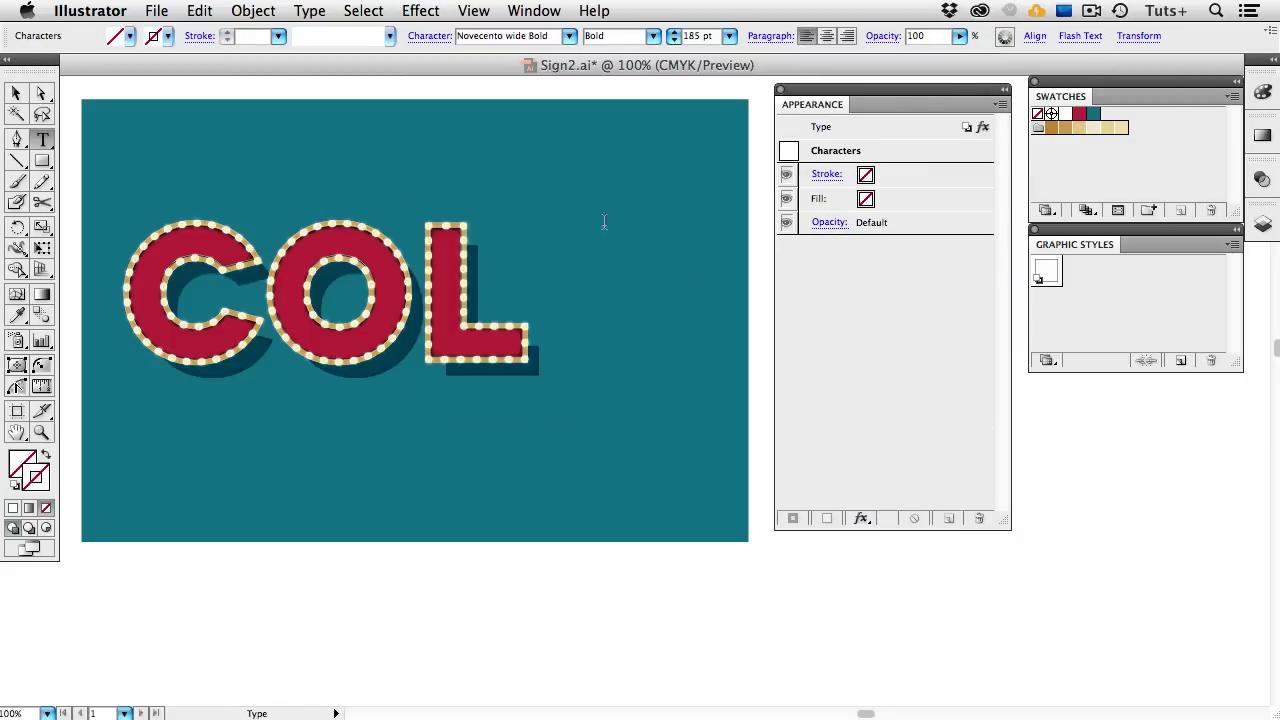
pyautogui.click(15, 94)
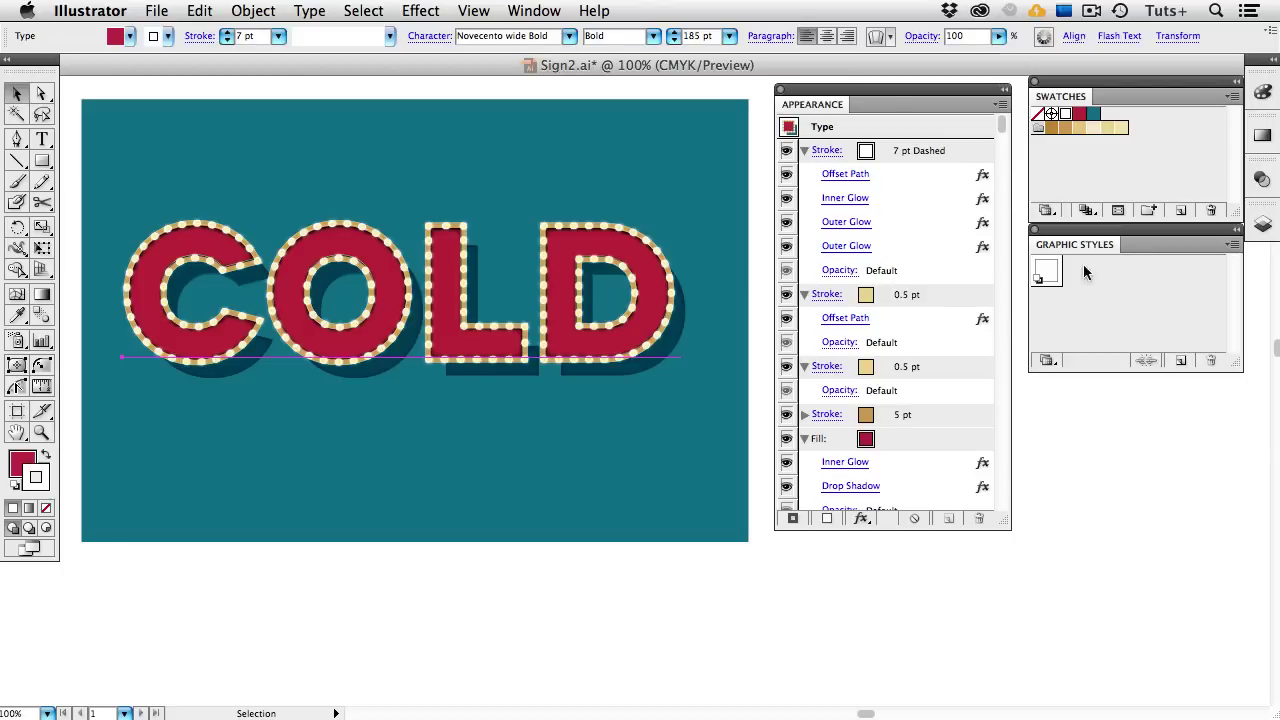
# - Save the marquee look as a new graphic style, delete COLD, and type 'NEW!'
pyautogui.click(1182, 362)
pyautogui.press('Delete')
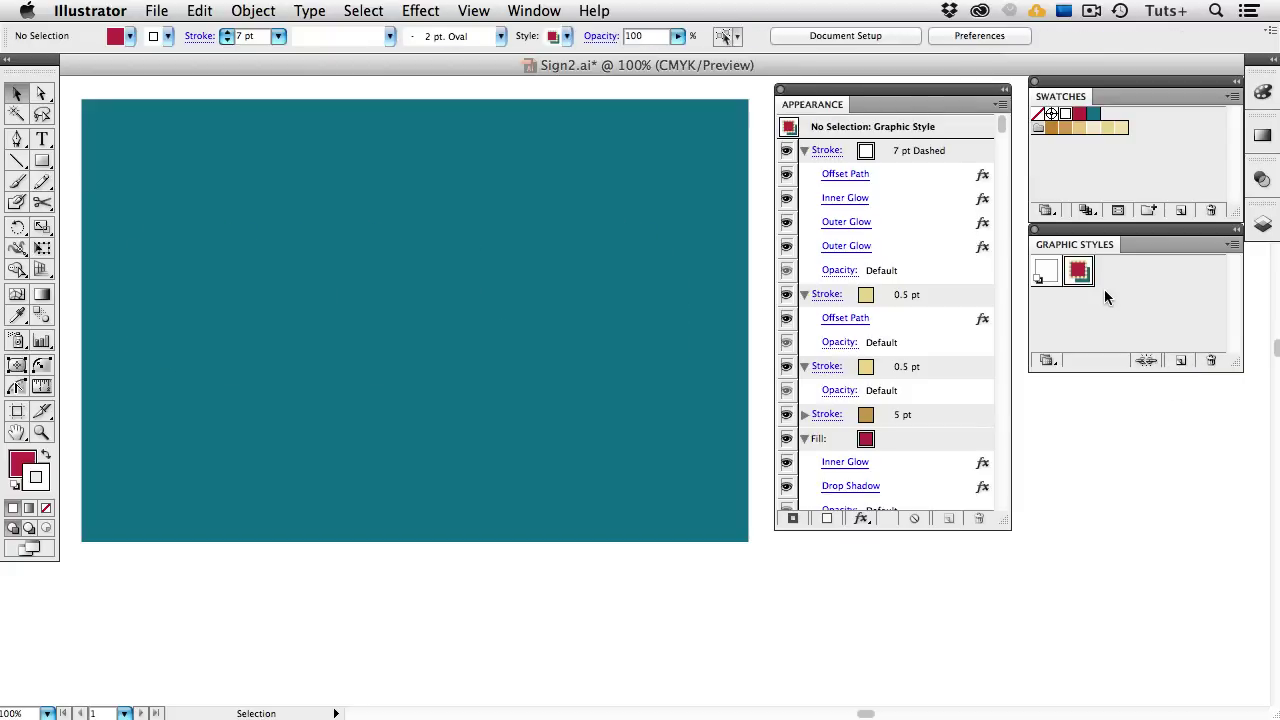
pyautogui.press('t')
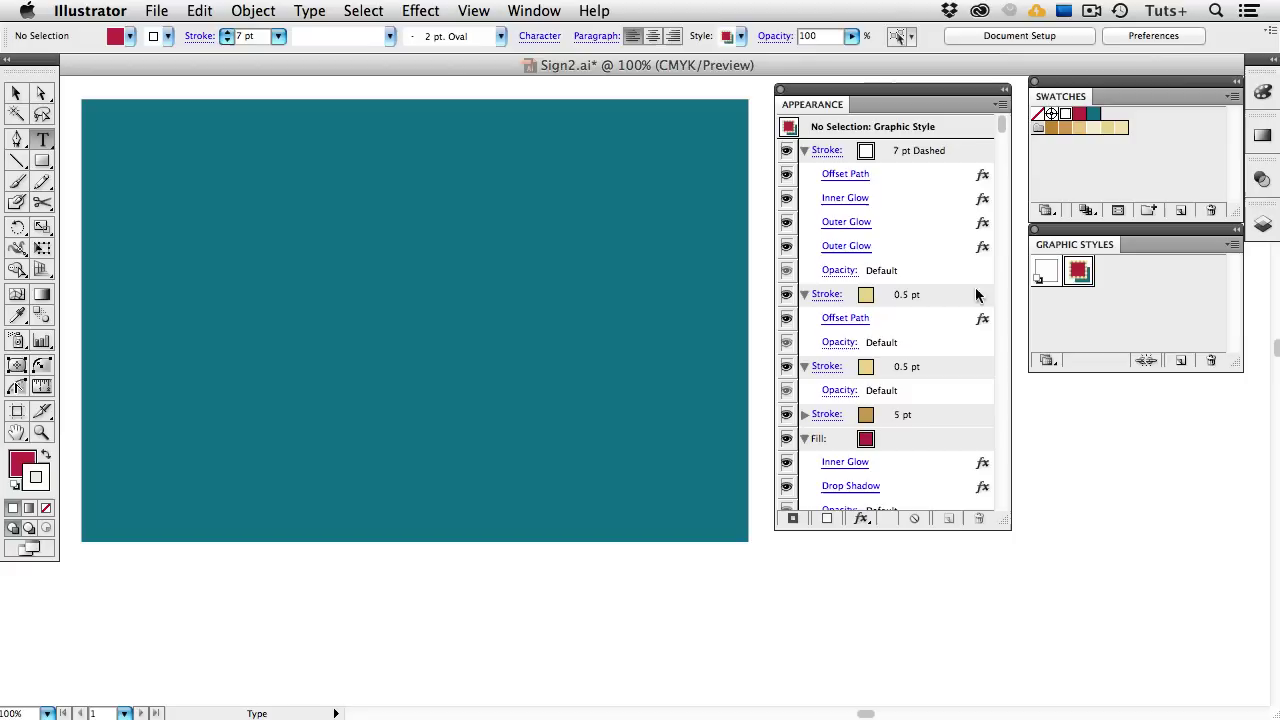
pyautogui.click(233, 265)
pyautogui.write('NEW')
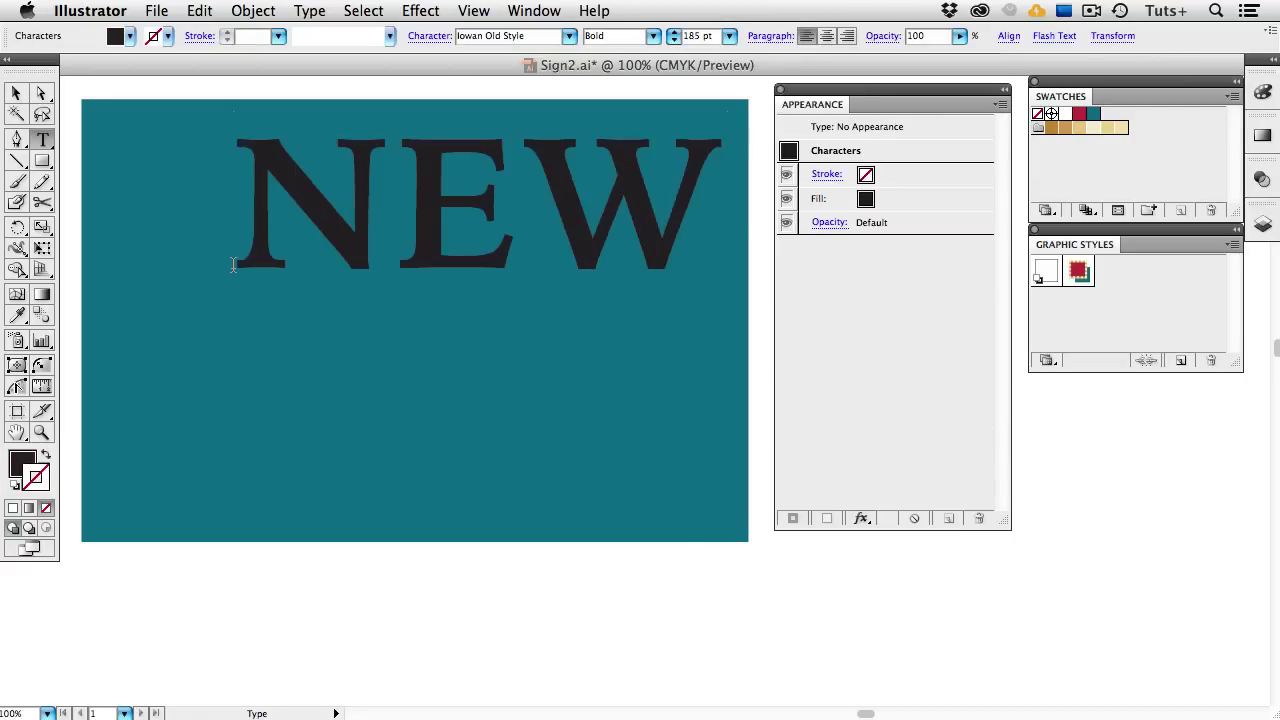
pyautogui.write('!')
# - Set 'NEW!' in Novecento wide and move it down and left onto the artboard
pyautogui.press('super+a')
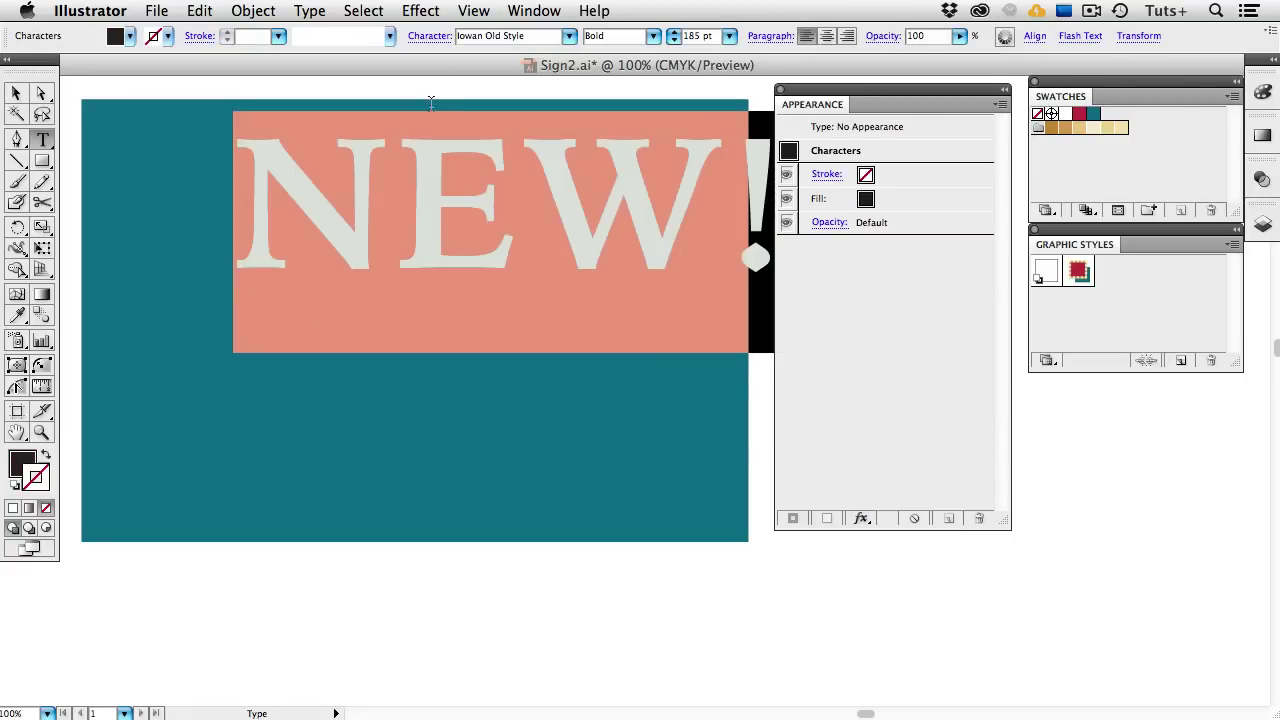
pyautogui.click(430, 36)
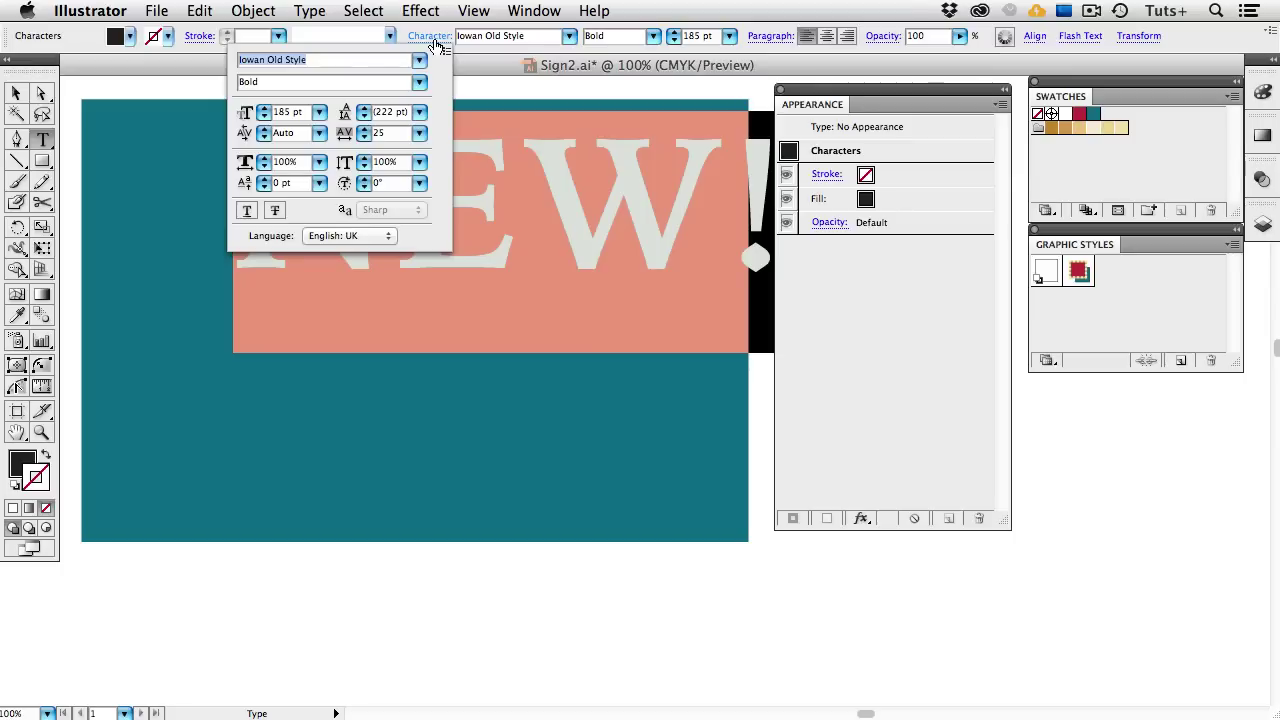
pyautogui.write('Novecento wide')
pyautogui.press('Return')
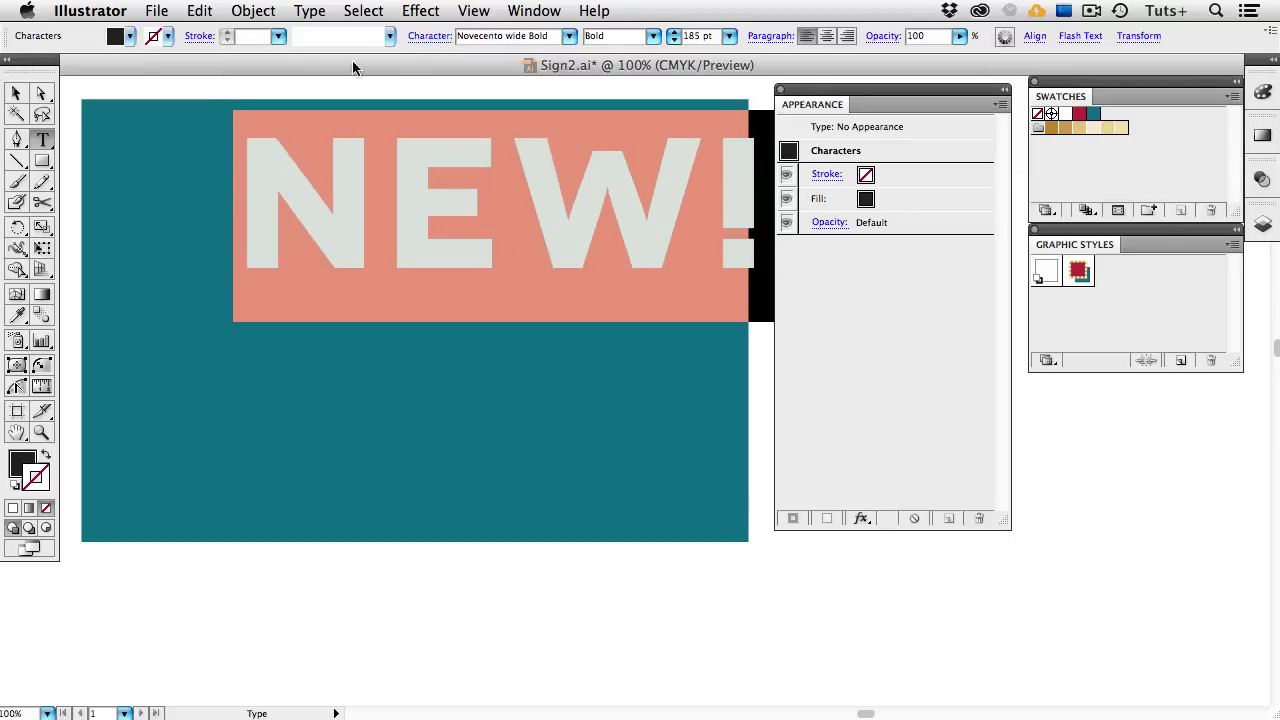
pyautogui.click(21, 93)
pyautogui.moveTo(410, 195); pyautogui.dragTo(326, 266)
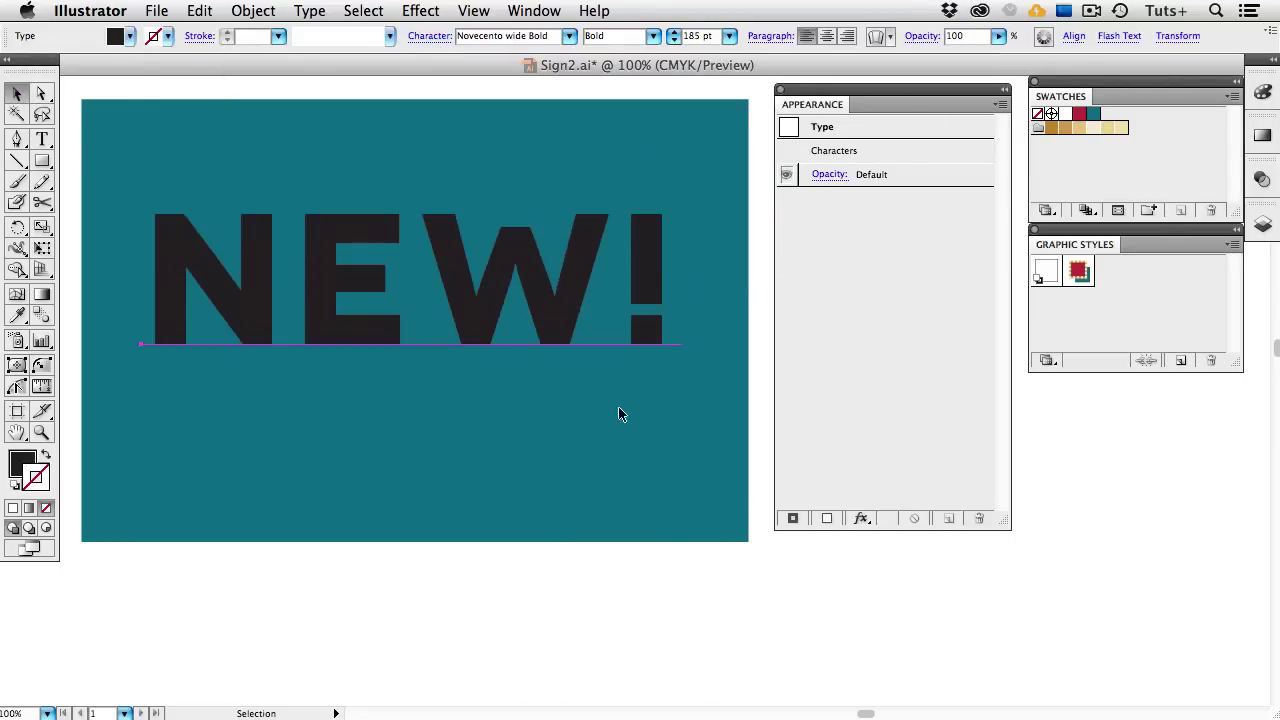
# - Apply the red marquee graphic style swatch to 'NEW!' and deselect it
pyautogui.click(1078, 274)
pyautogui.click(1098, 490)
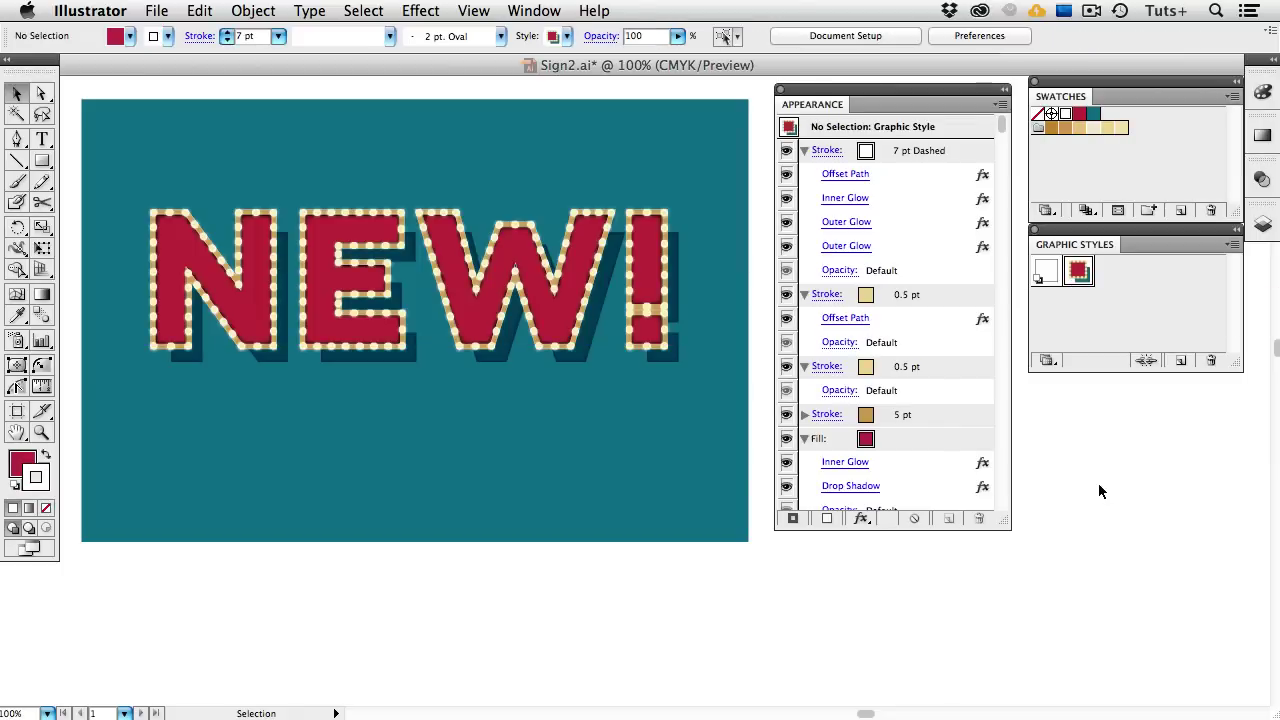